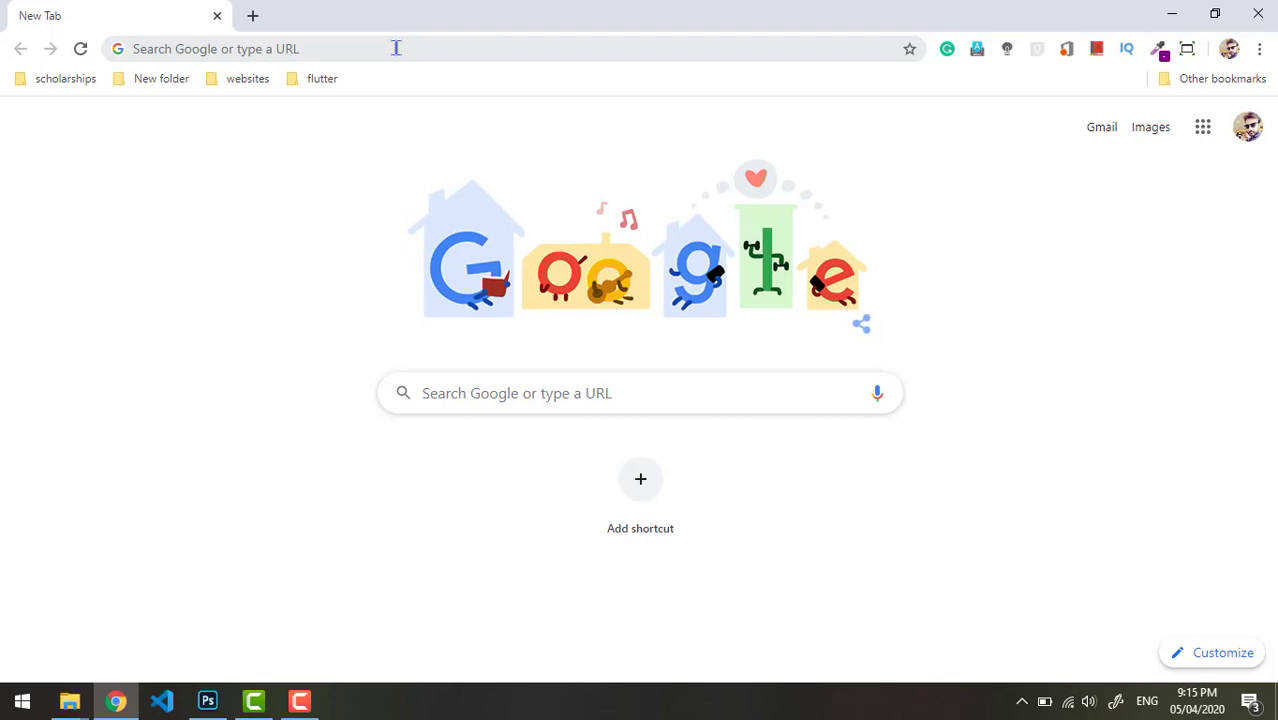
- Put the cursor in the Chrome address bar on the New Tab page
click(396, 48)
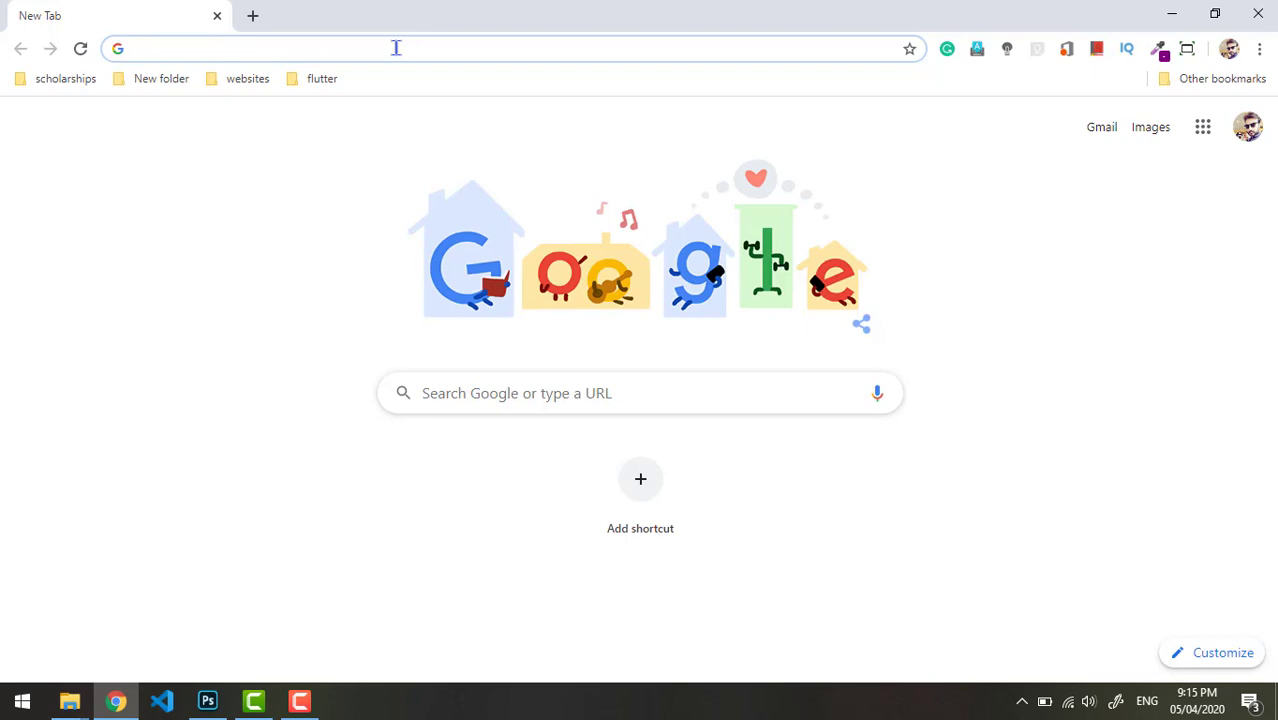
- Search 'google forms' to reach the Forms about page, and note the Personal and Business headings
text(google f)
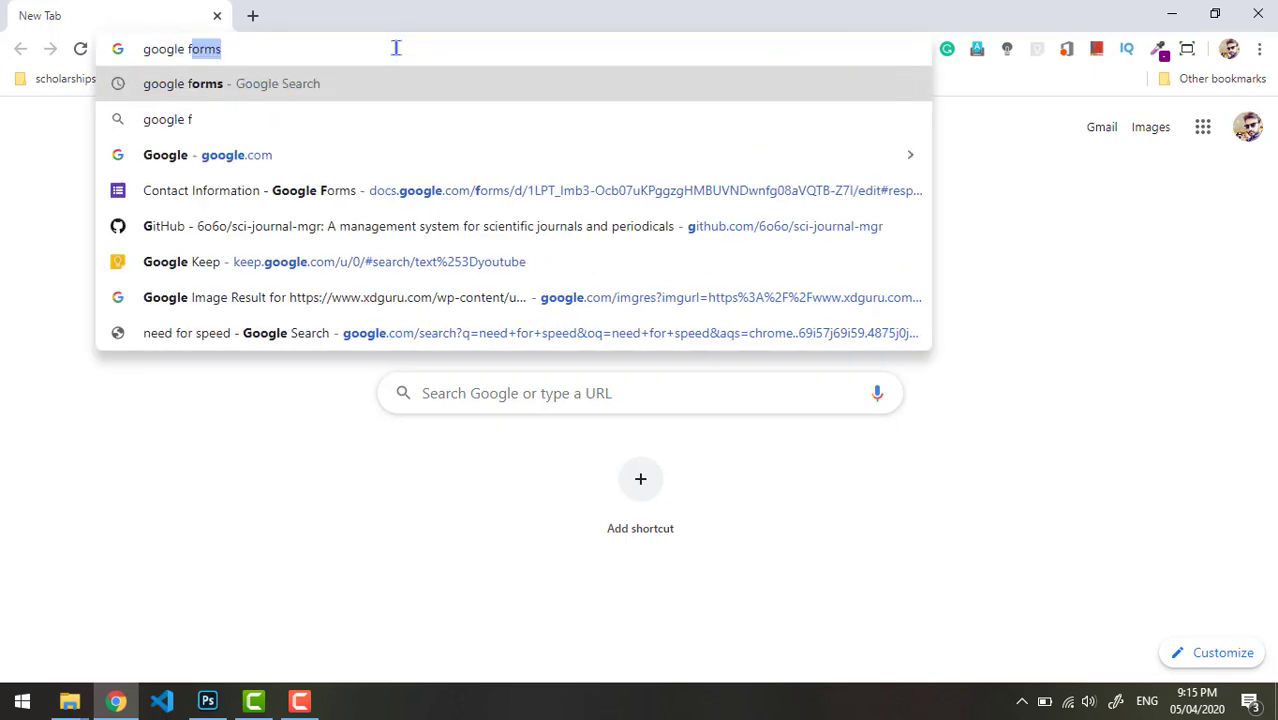
key(Return)
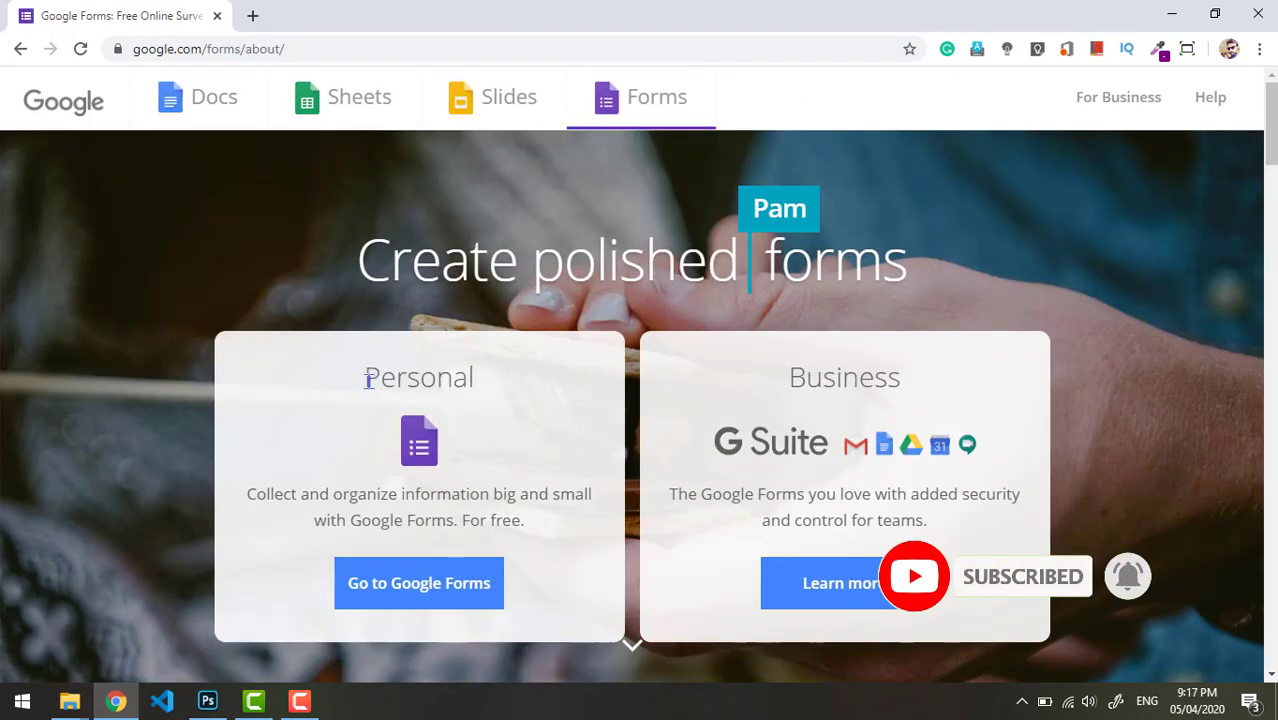
drag(366, 380, 494, 378)
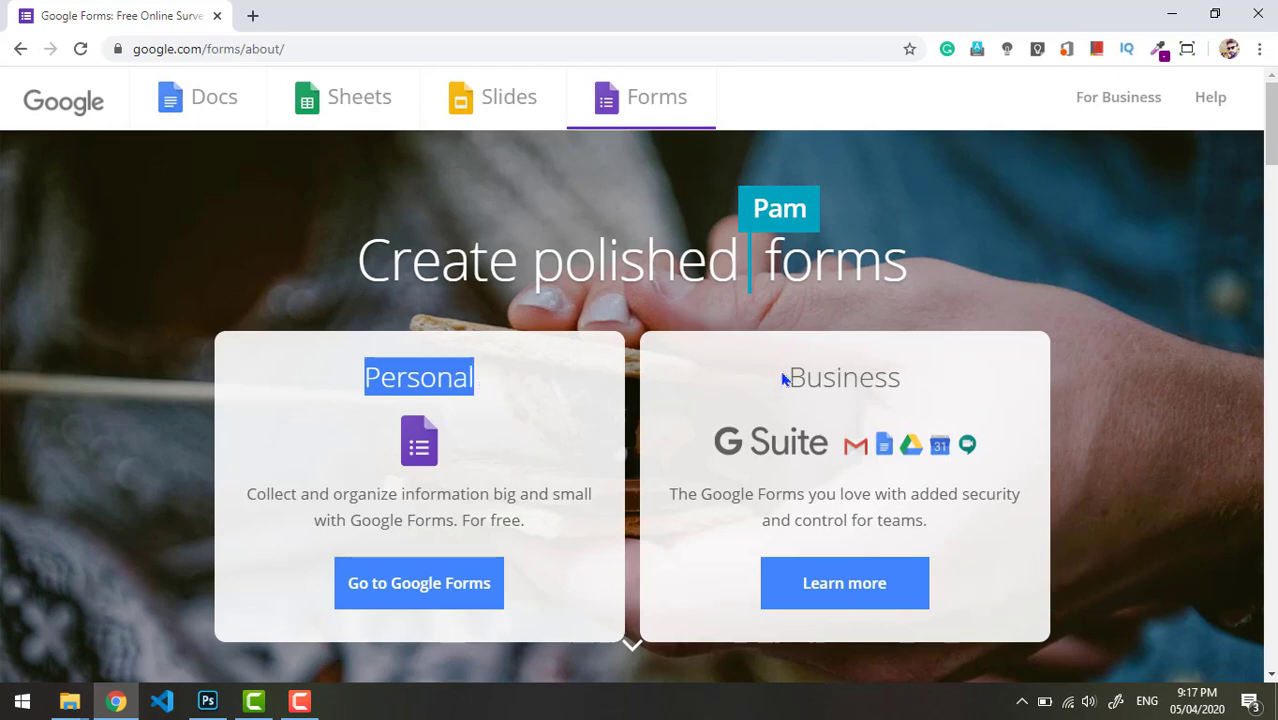
drag(783, 378, 924, 368)
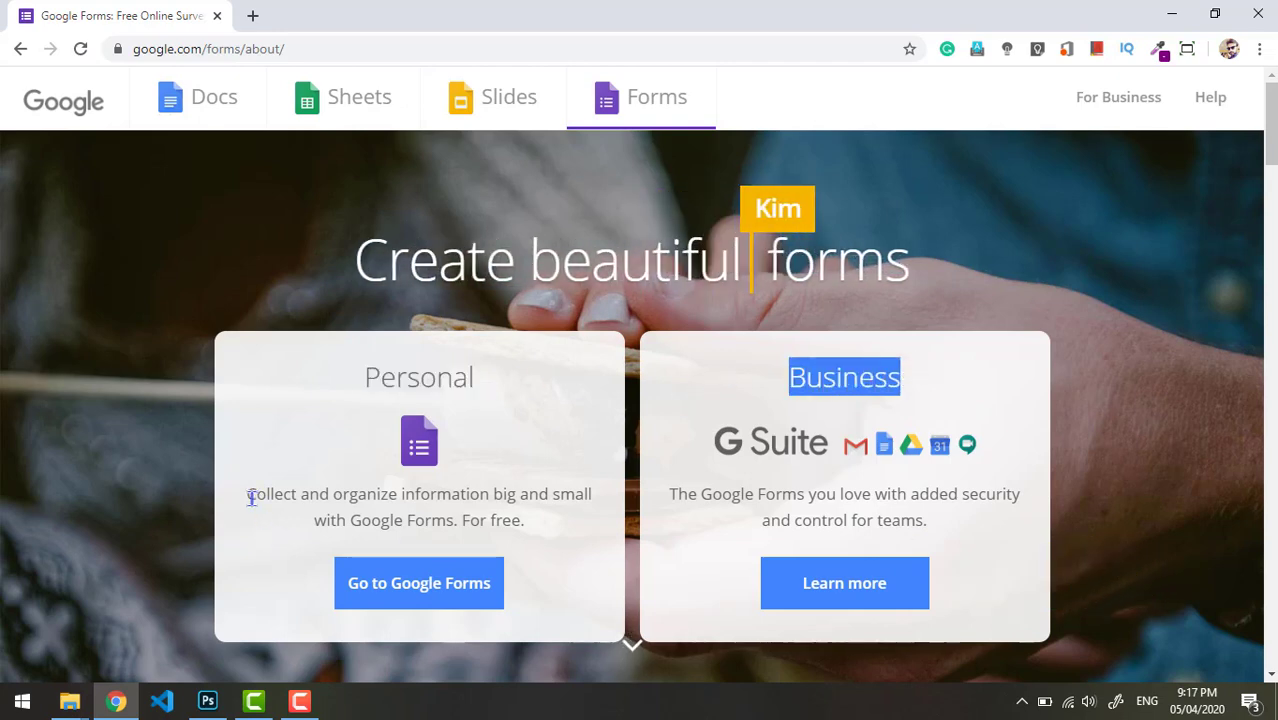
- Read through the Personal and Business card descriptions on the landing page
drag(251, 497, 414, 492)
click(354, 495)
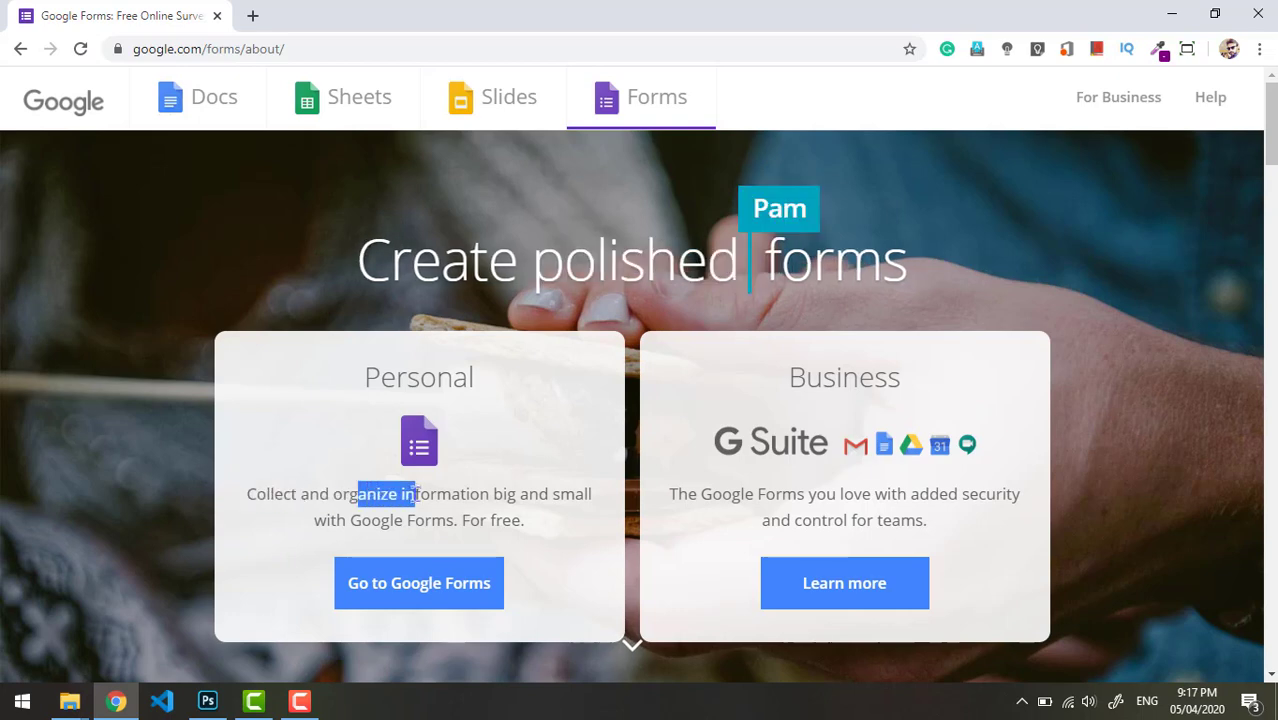
click(418, 495)
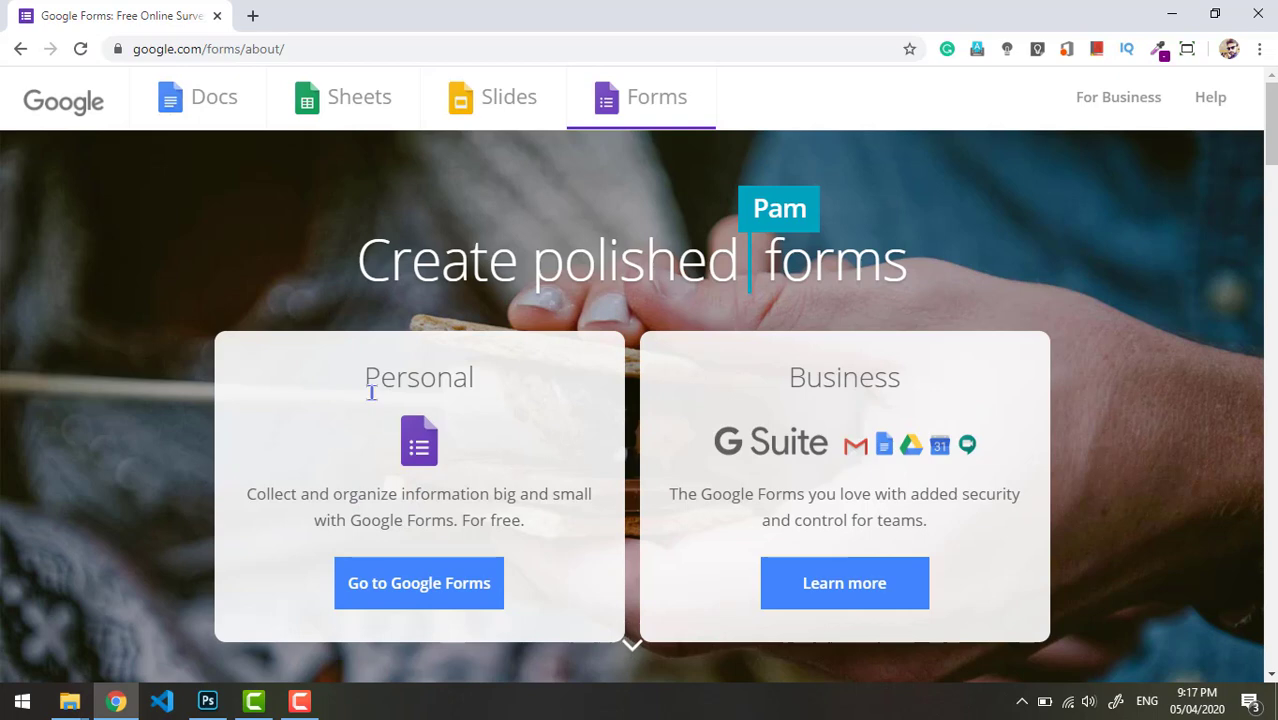
drag(366, 385, 518, 519)
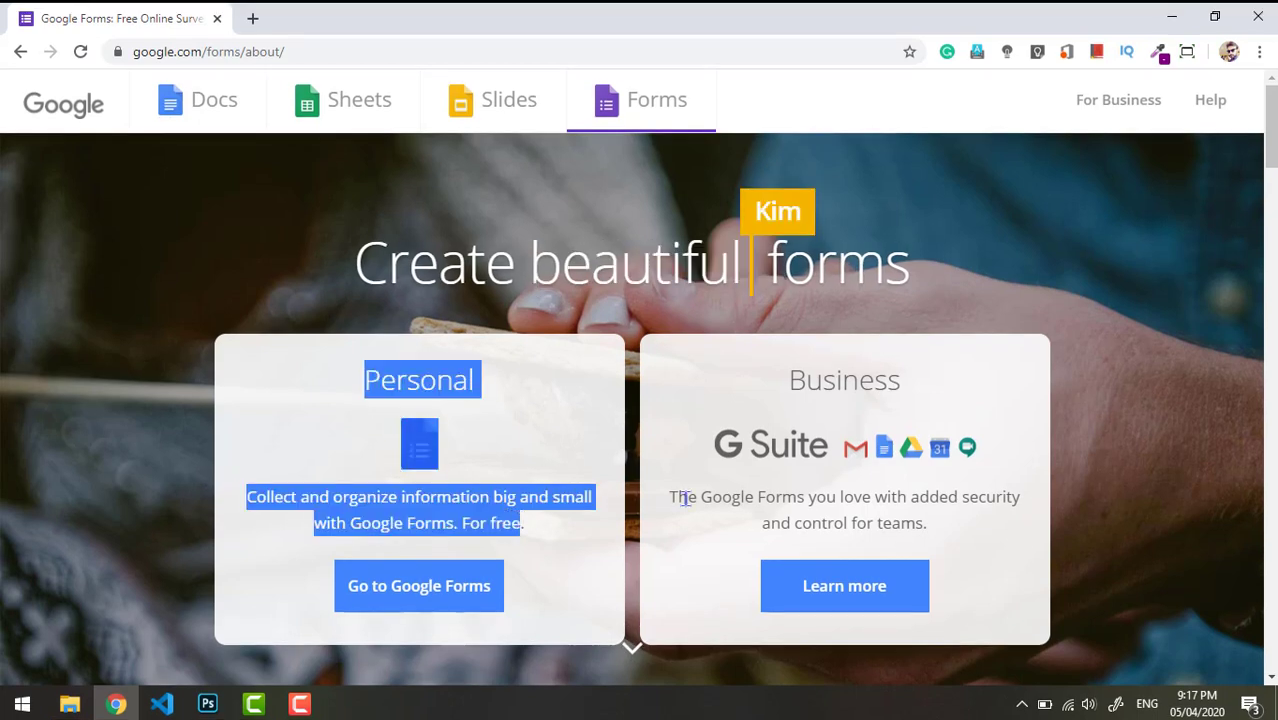
drag(670, 497, 913, 498)
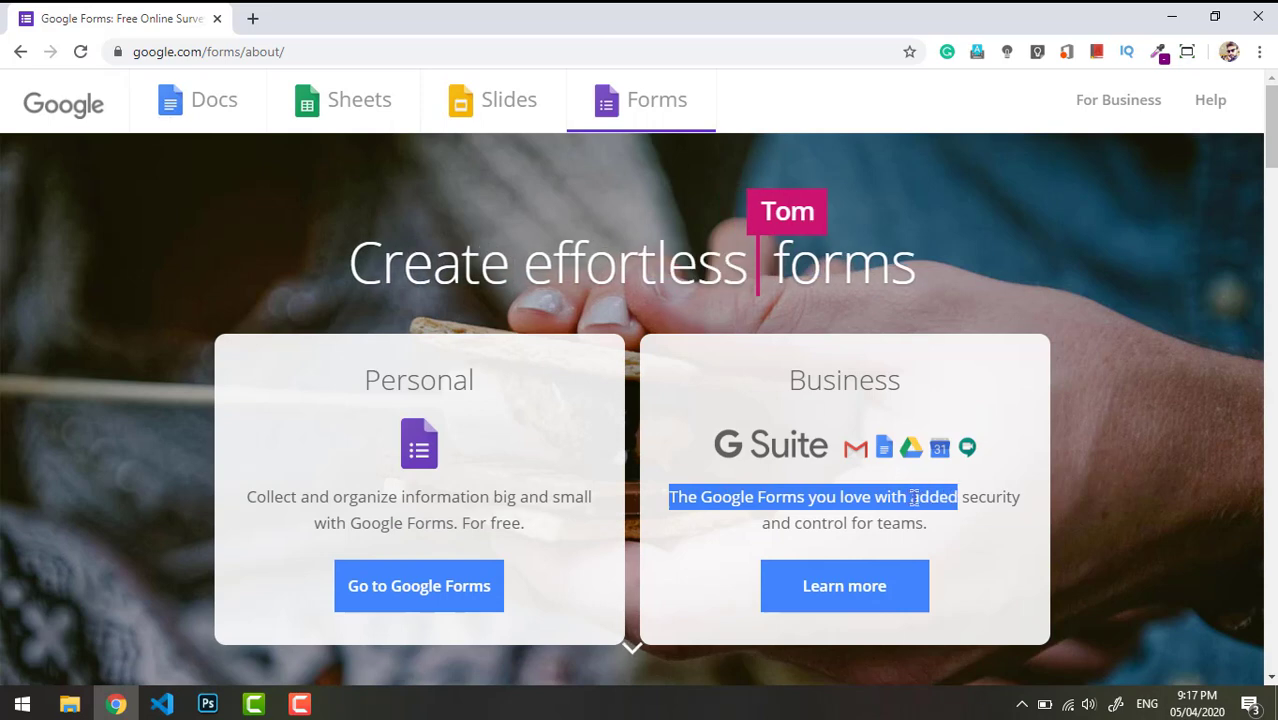
drag(811, 522, 893, 520)
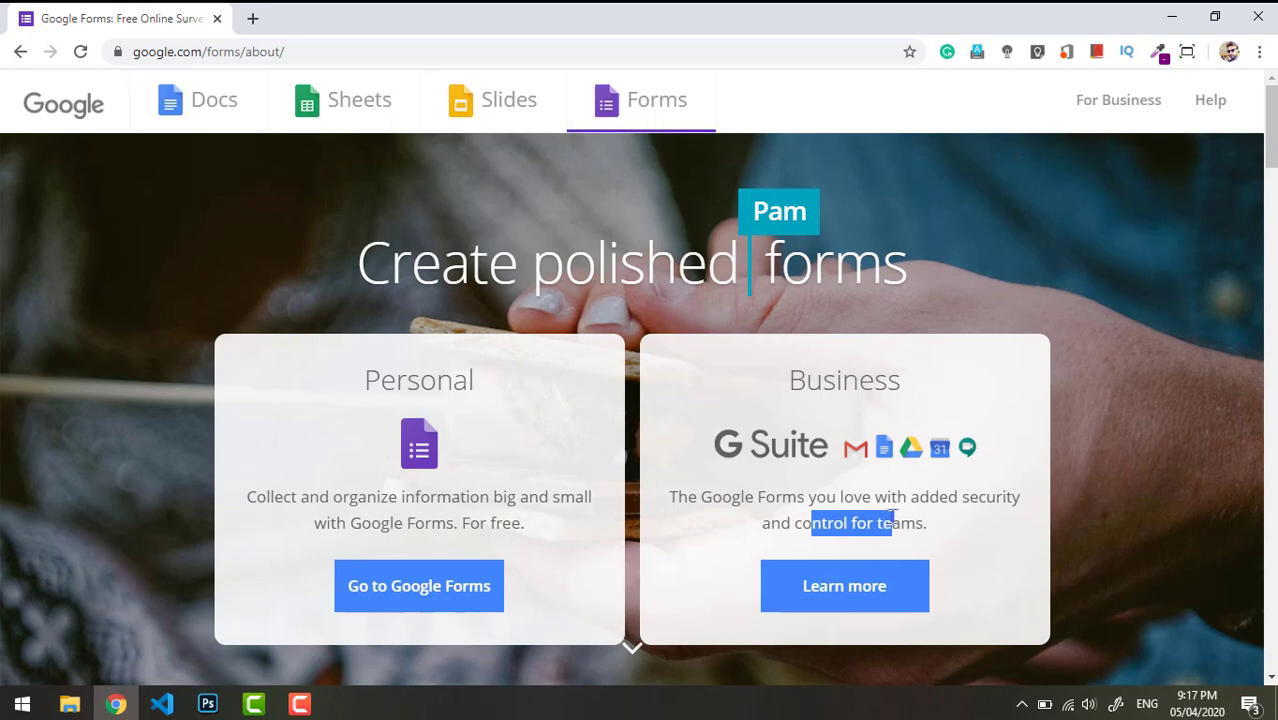
click(494, 500)
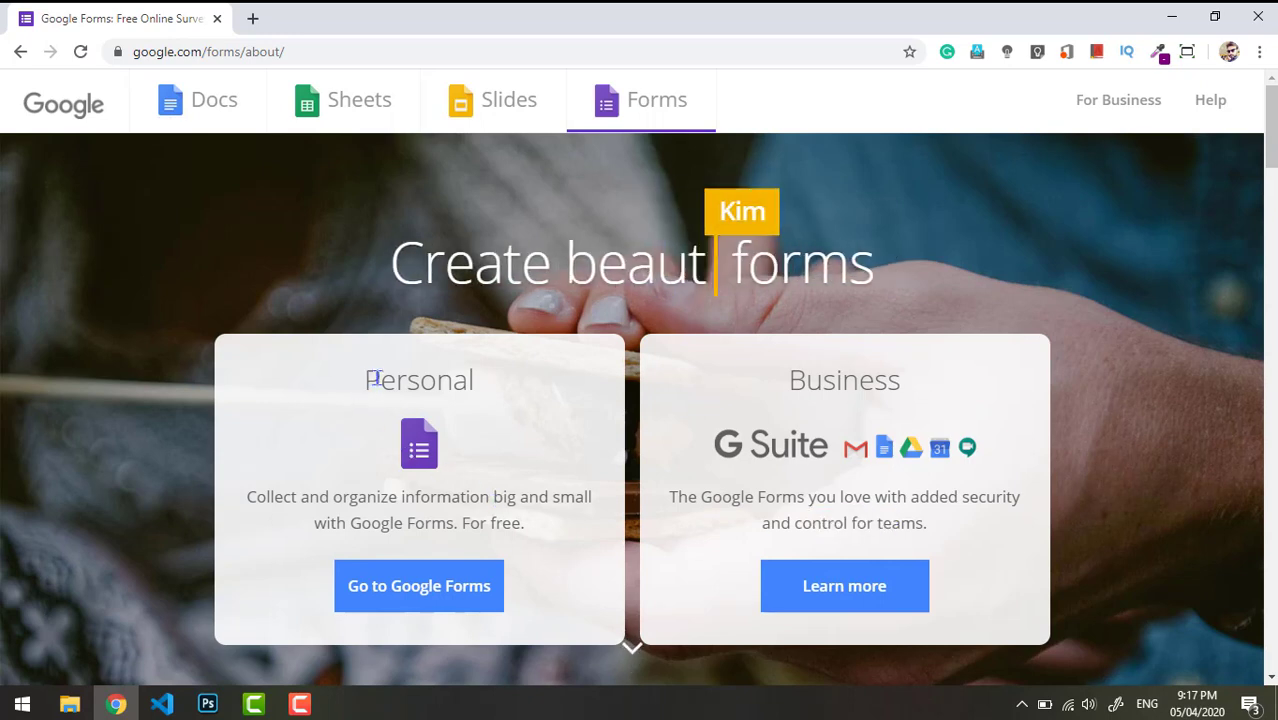
drag(366, 380, 480, 380)
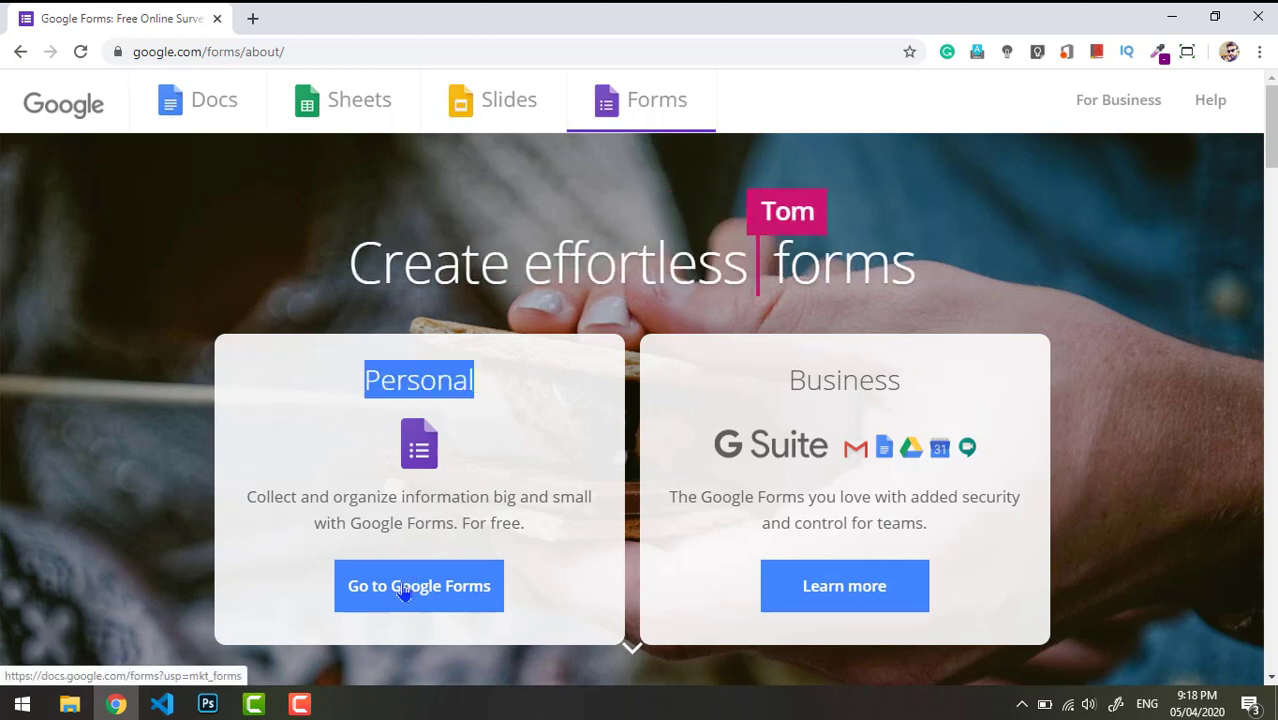
- Go to Google Forms and browse the Template gallery's Personal and Work templates
click(404, 591)
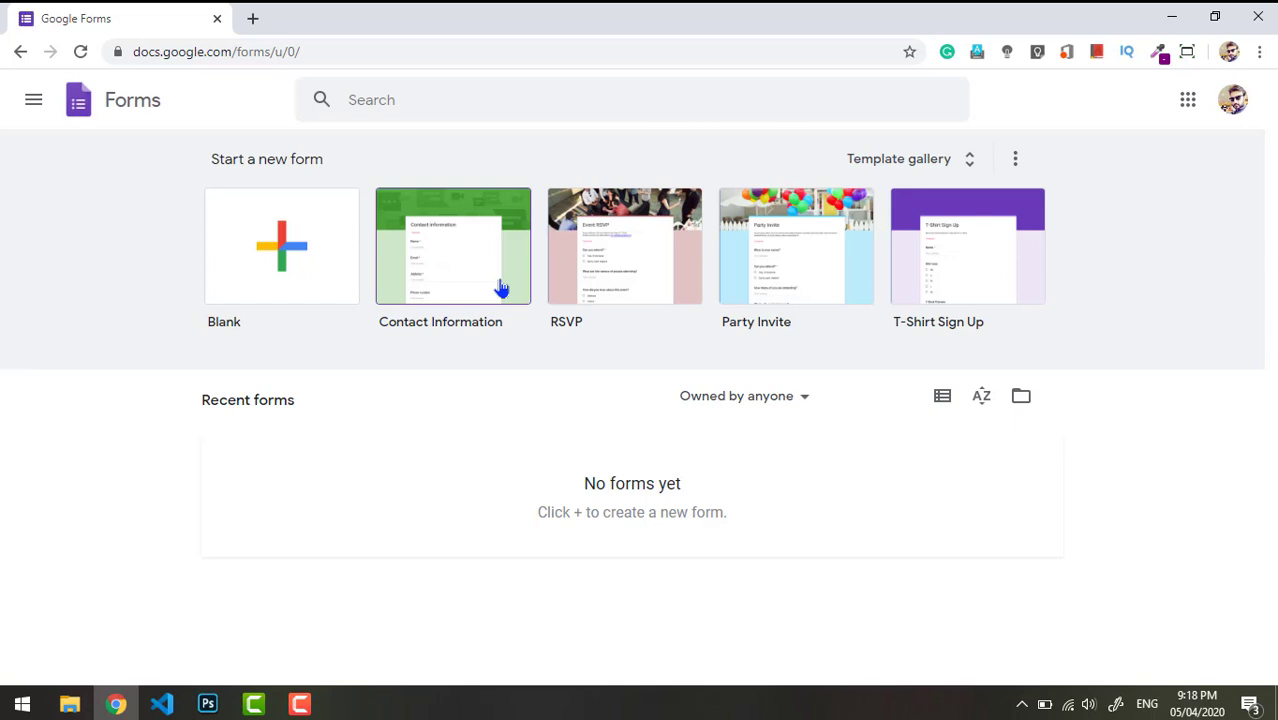
click(970, 161)
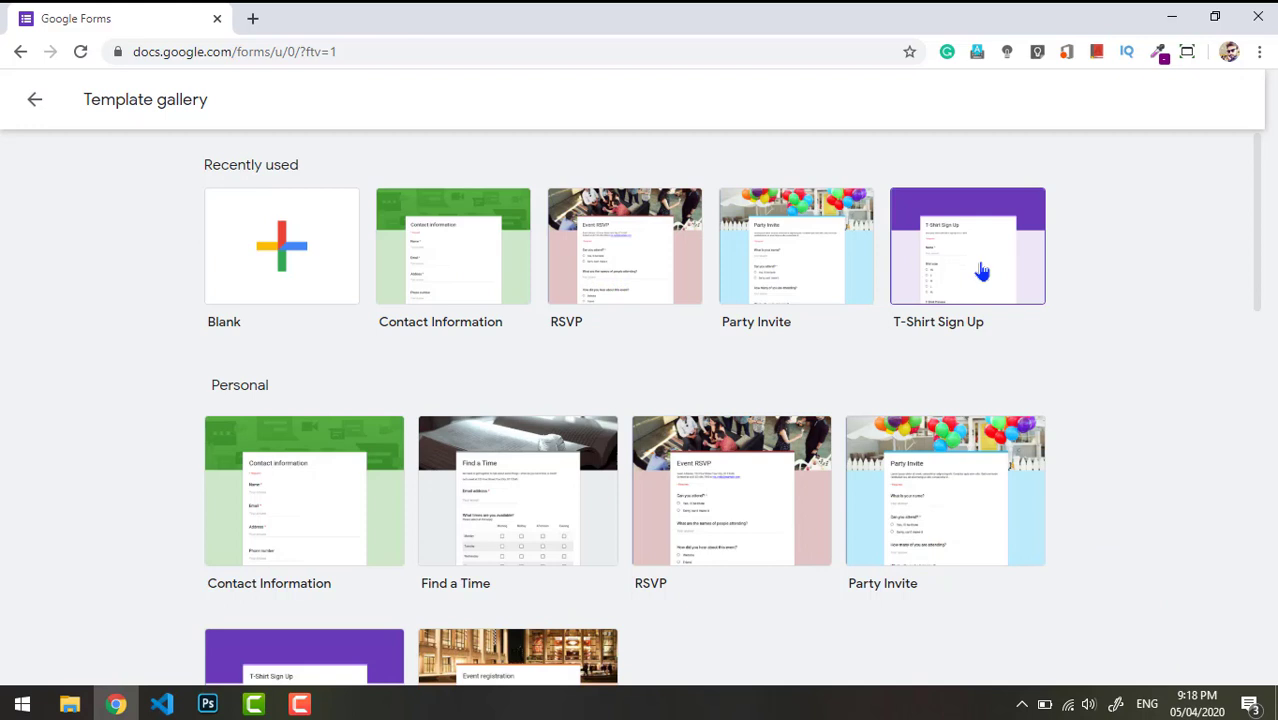
drag(1263, 228, 1268, 291)
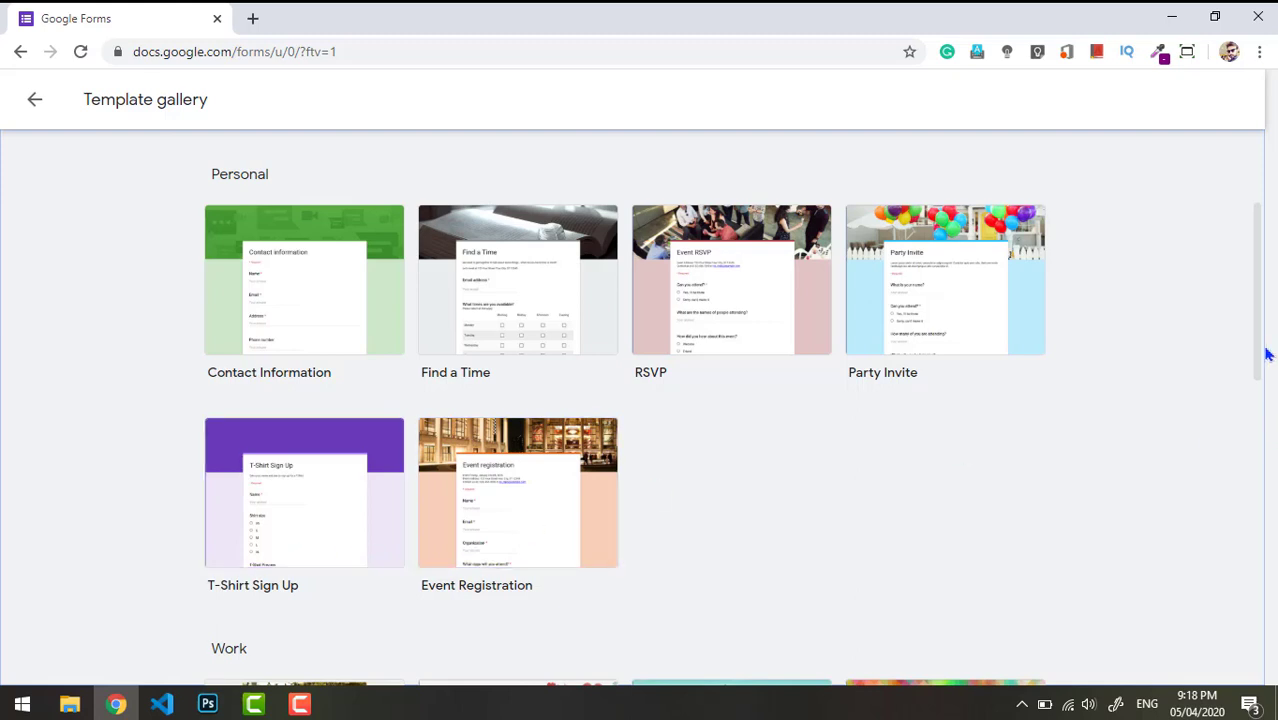
drag(1262, 345, 1224, 179)
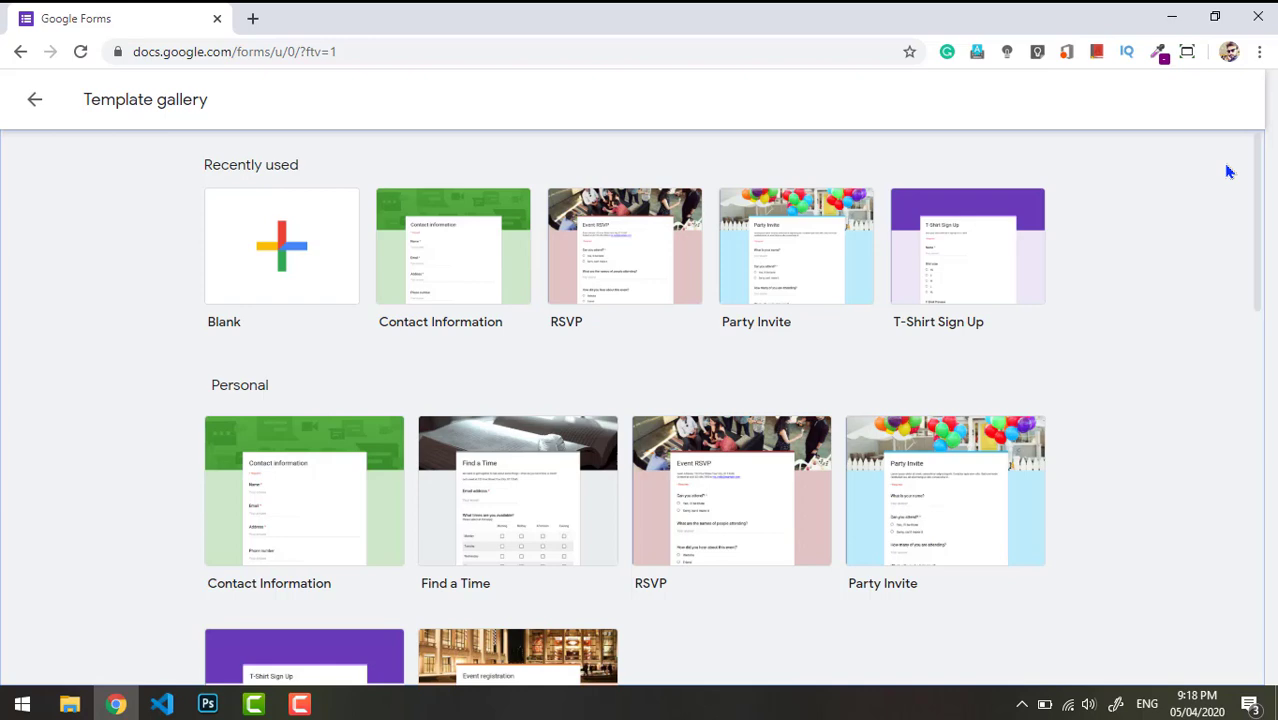
drag(1258, 200, 1272, 308)
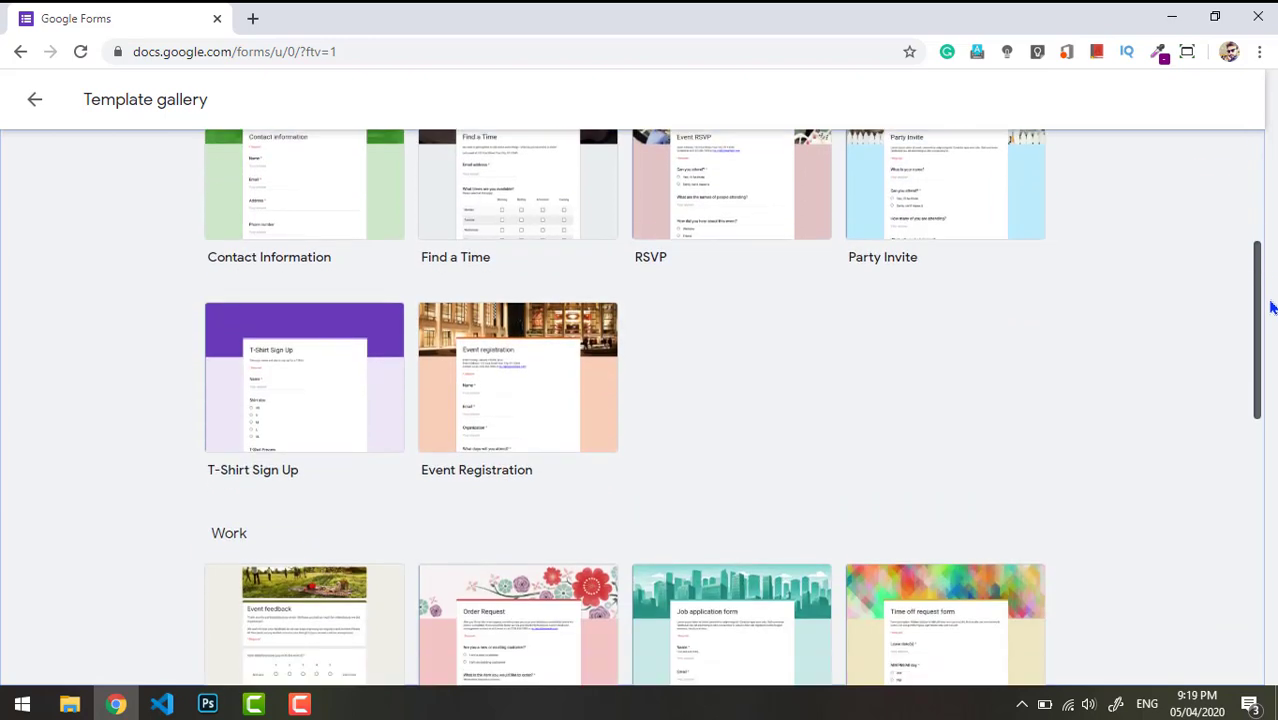
- Look through the Contact Information template form, then go back
click(277, 207)
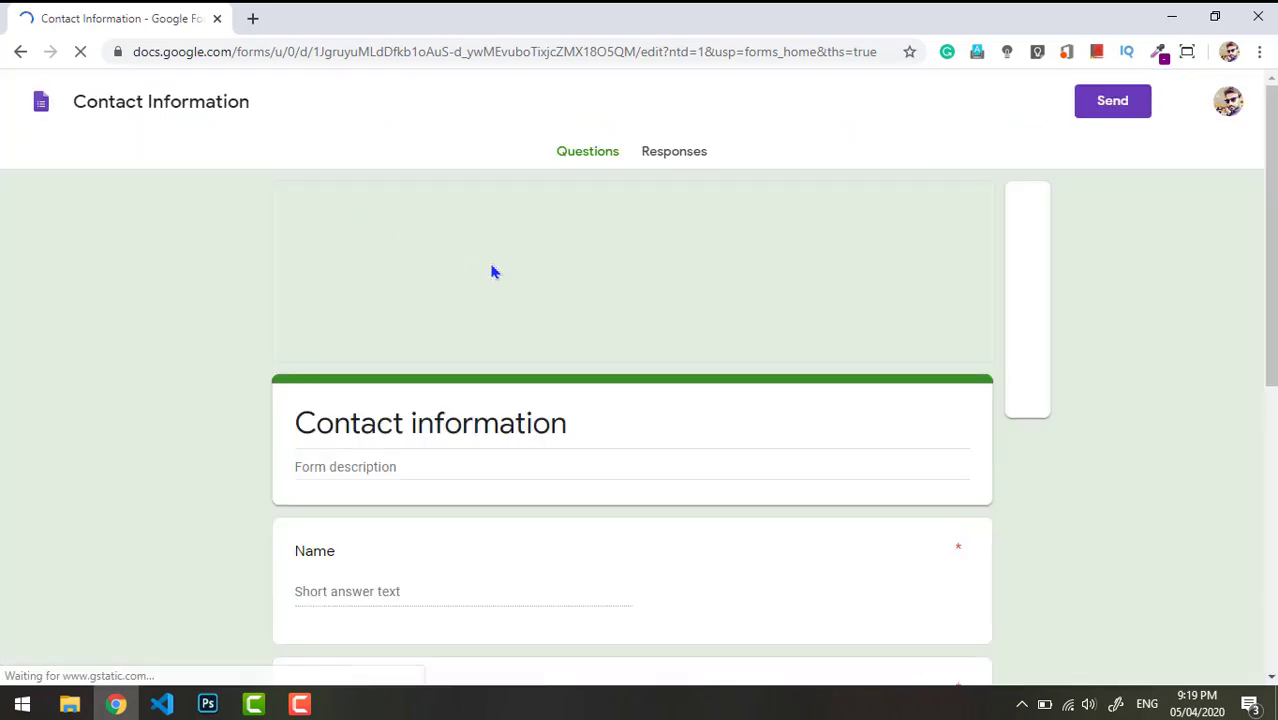
scroll(632, 420, down, 3)
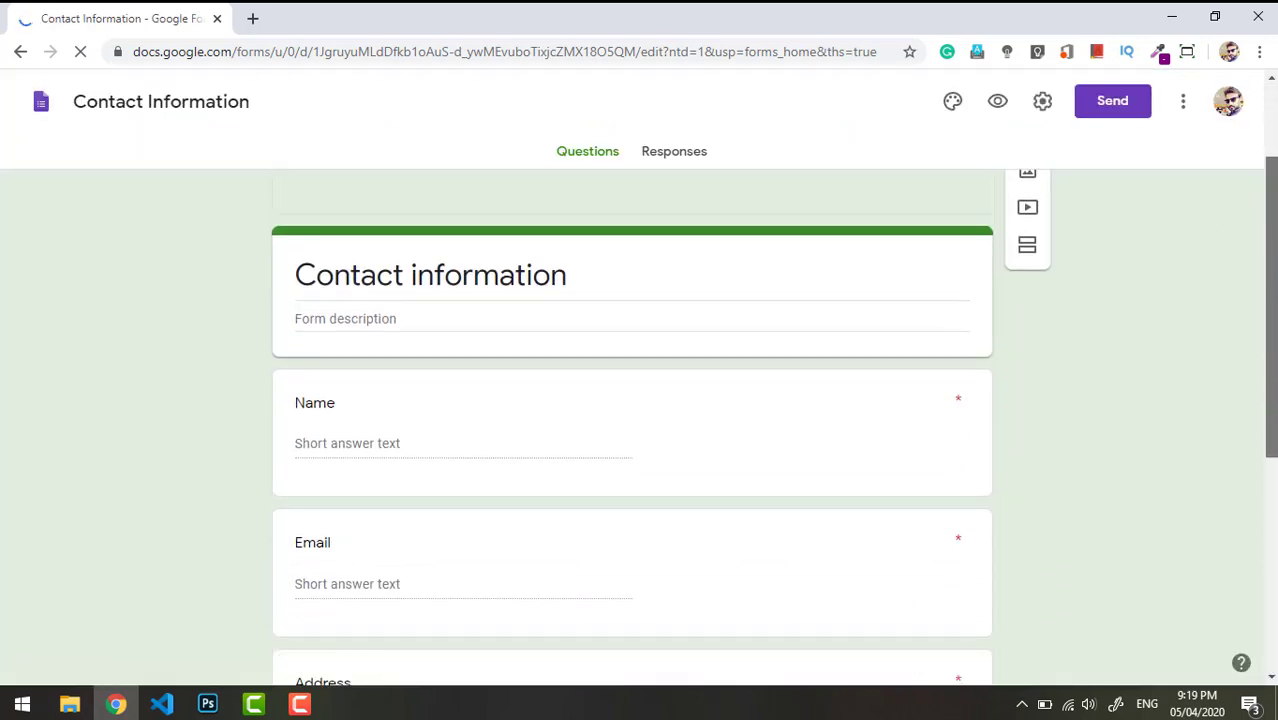
scroll(632, 420, down, 1)
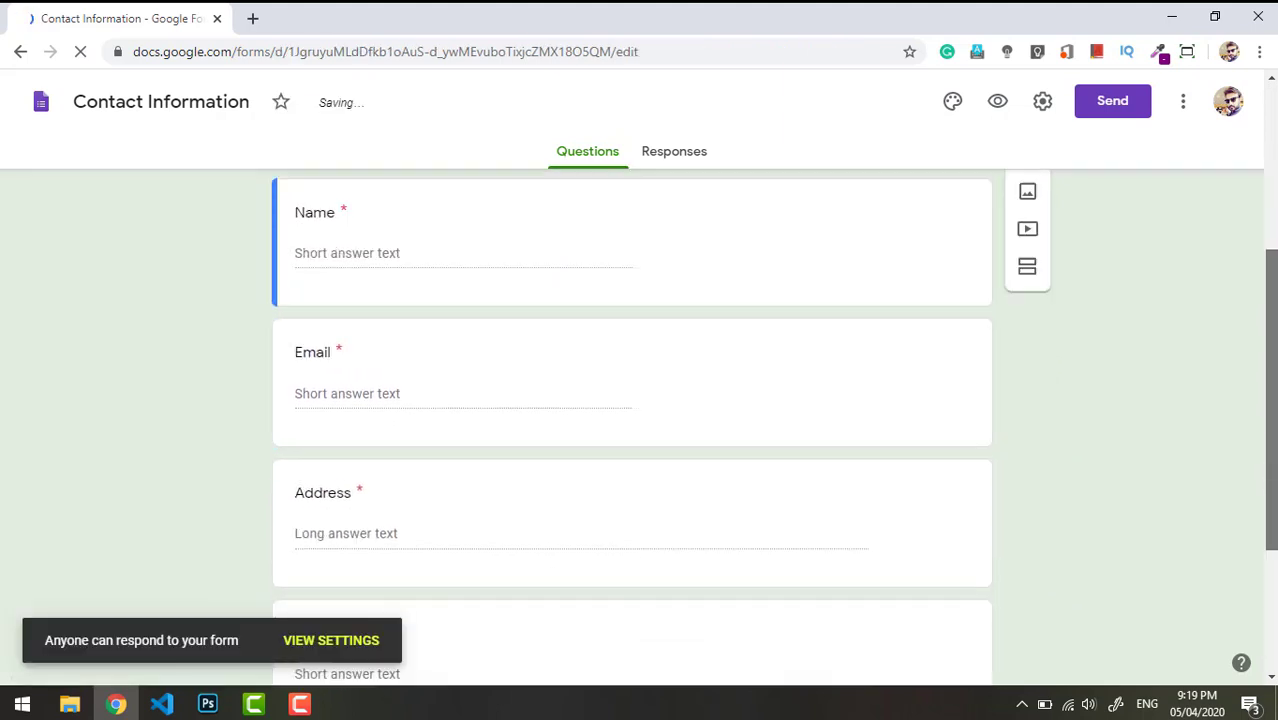
scroll(632, 420, down, 3)
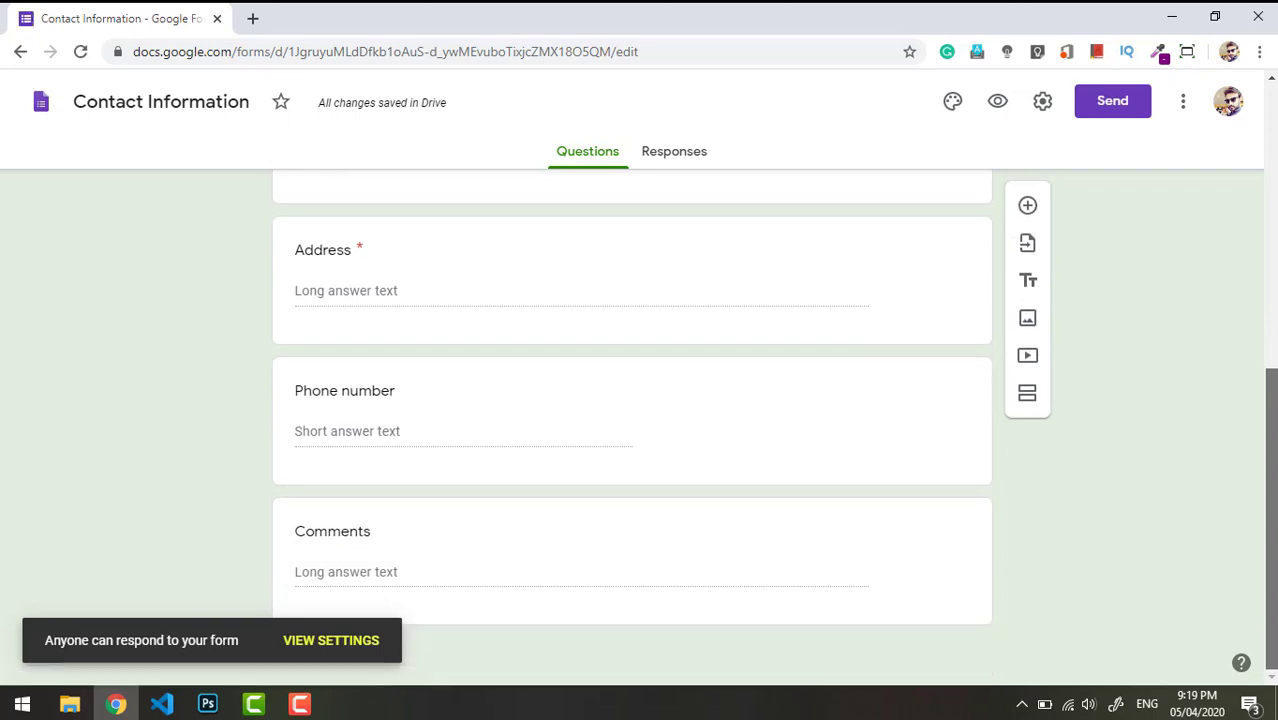
scroll(1270, 420, up, 3)
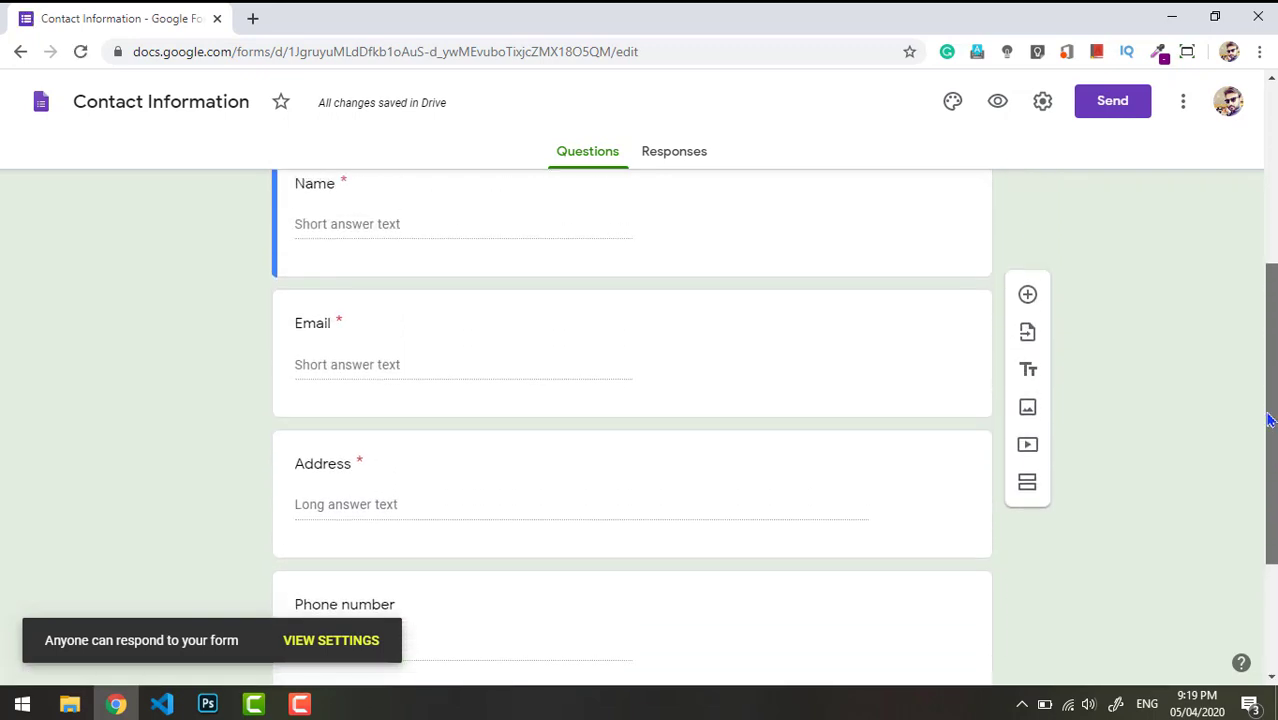
scroll(1250, 300, up, 3)
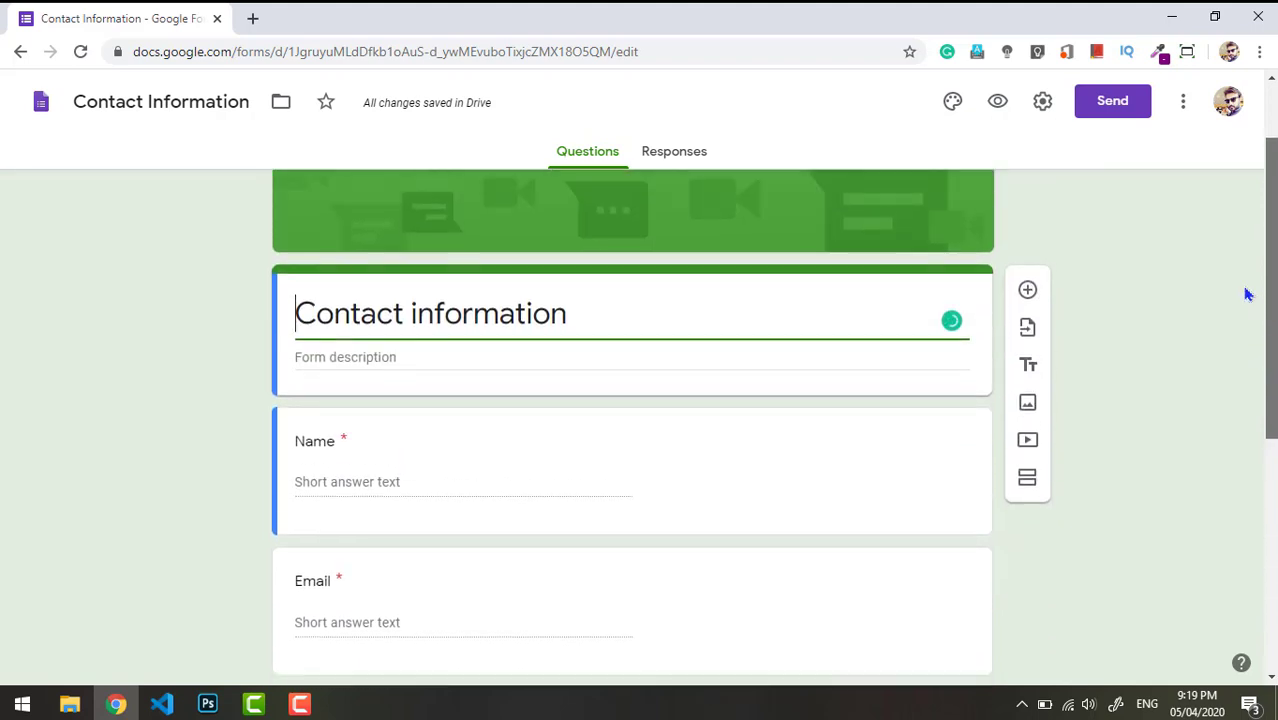
scroll(1248, 294, up, 1)
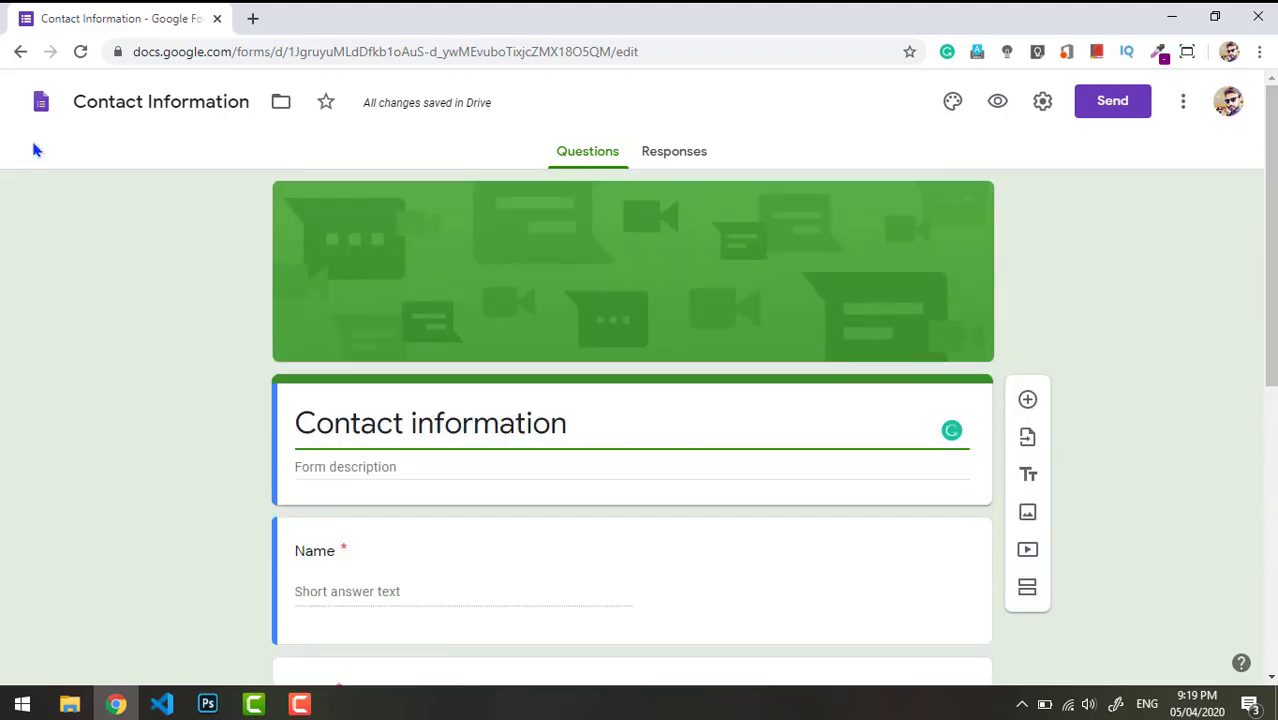
click(20, 51)
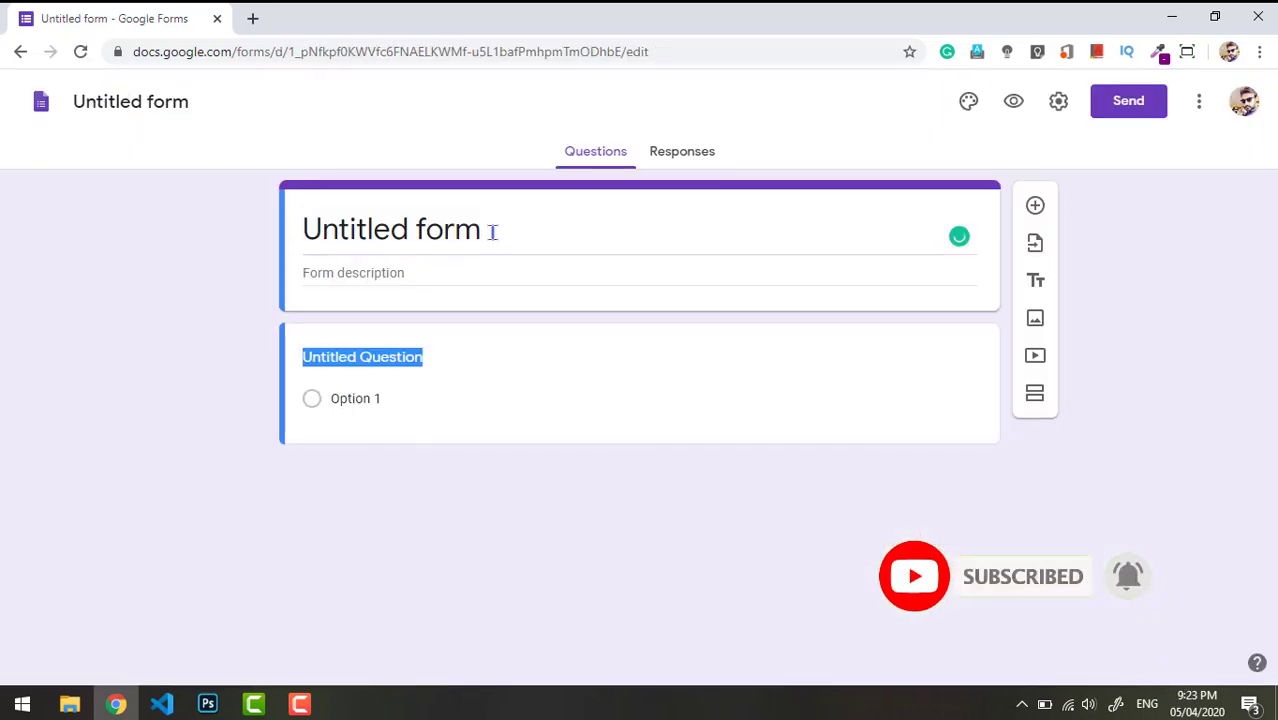
- Replace the form title with 'Clothing brand questionnaire'
click(490, 231)
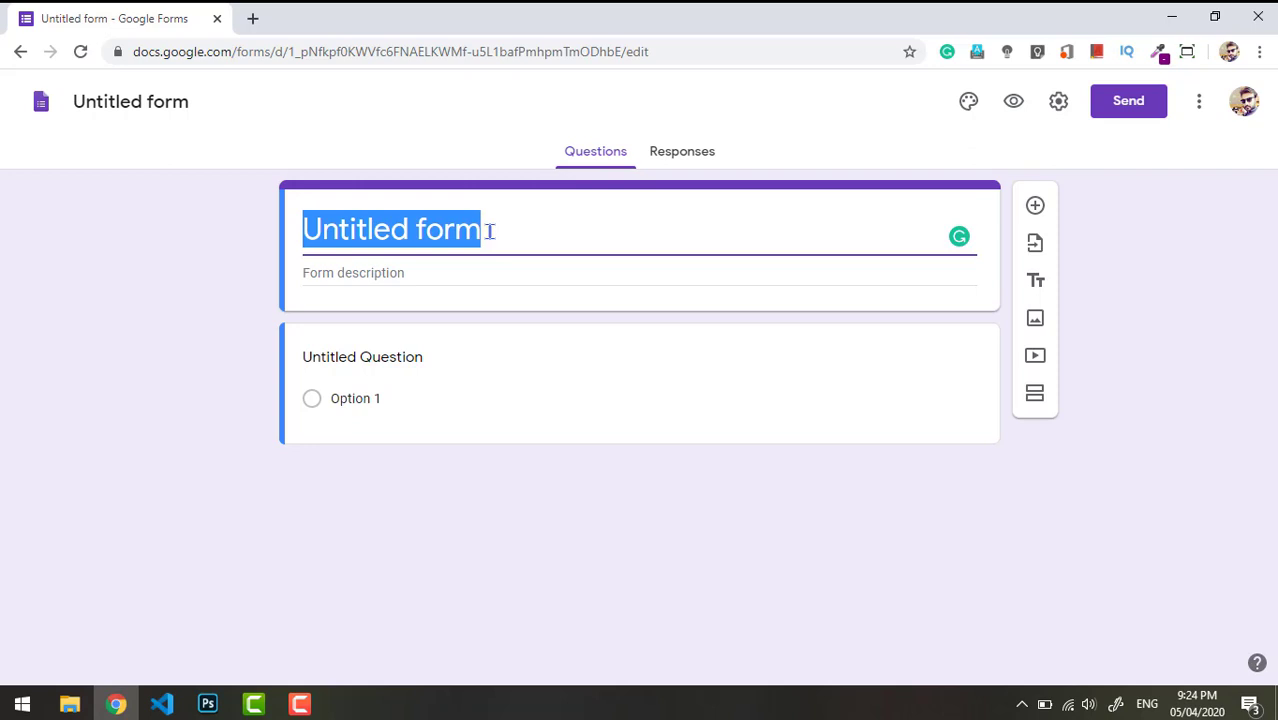
key(BackSpace)
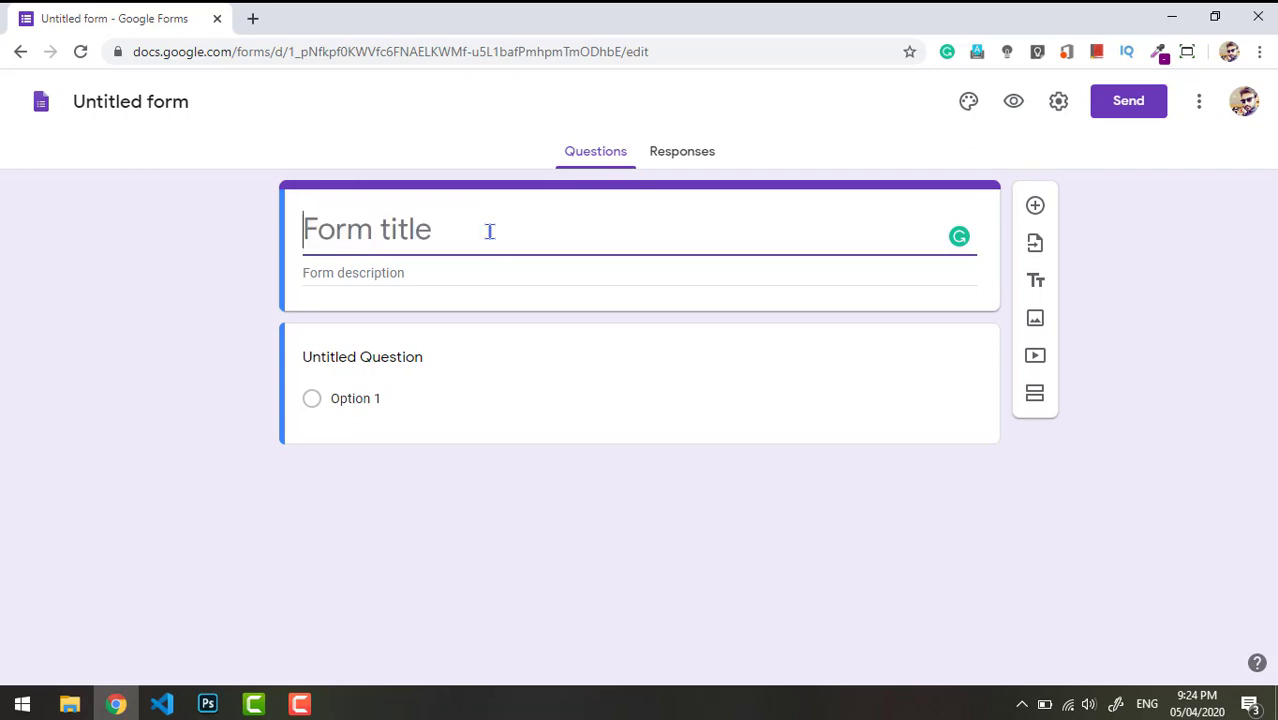
text(Clot)
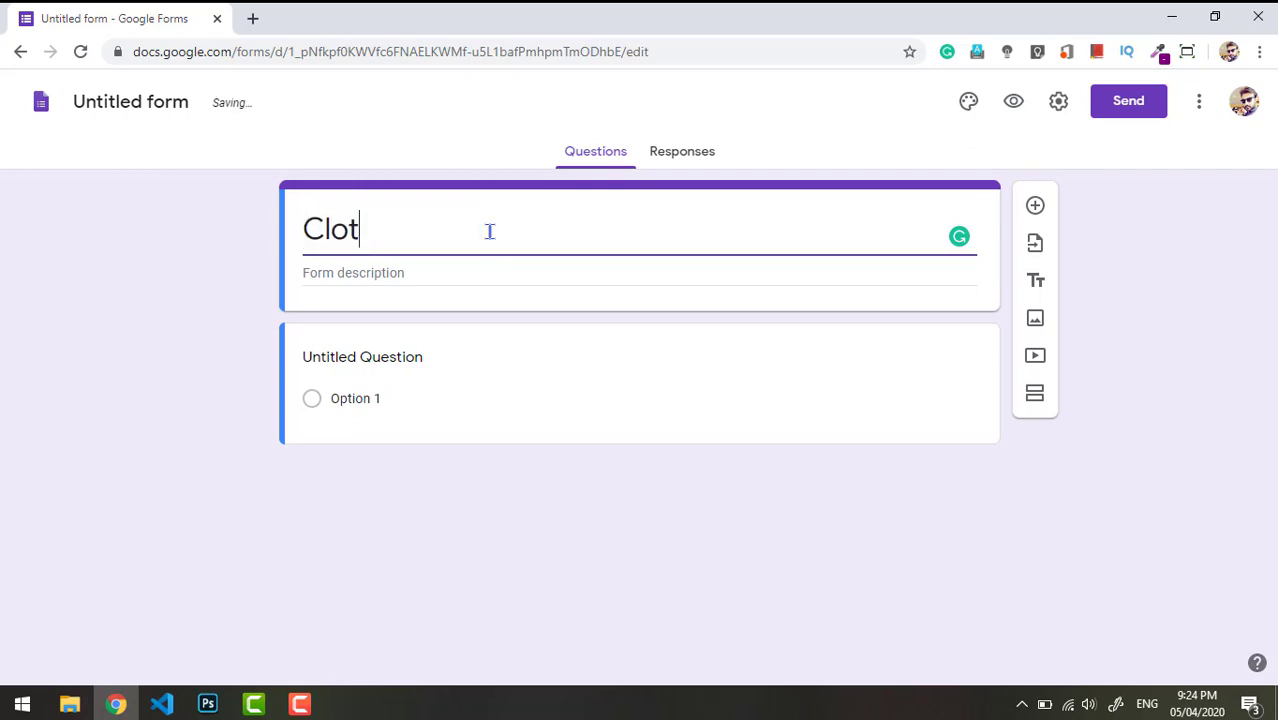
text(hing bran)
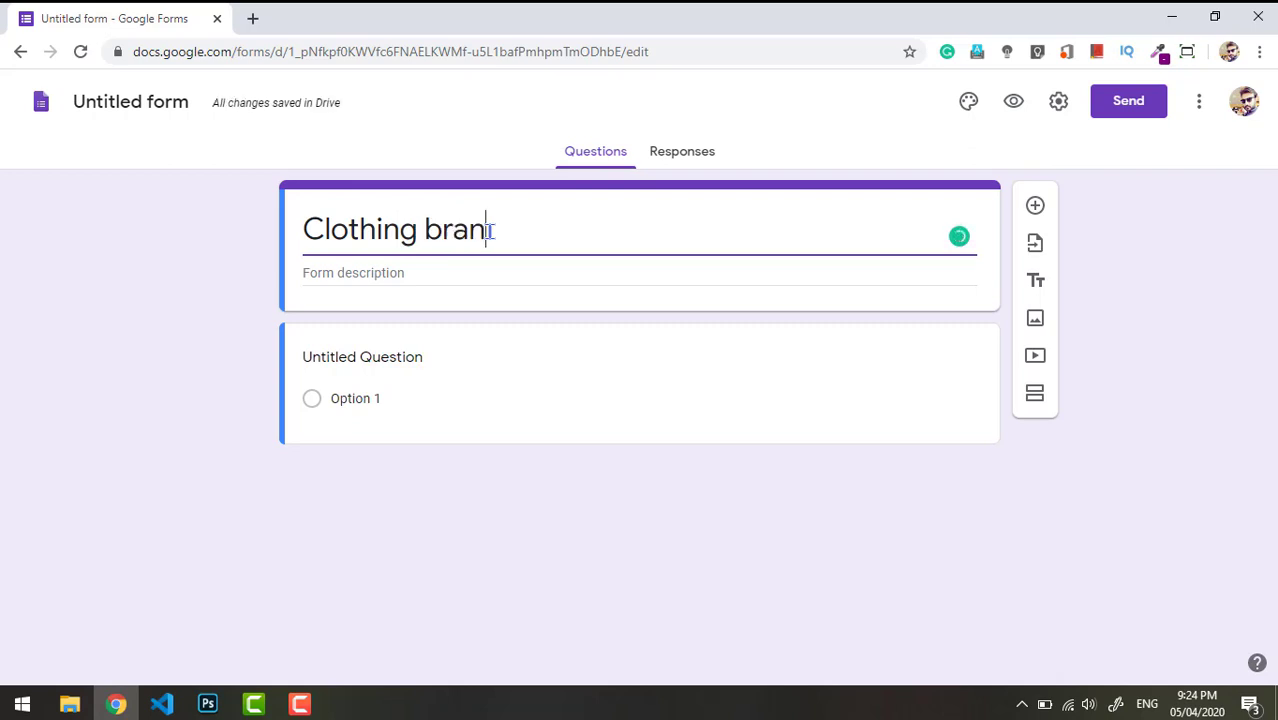
text(d ques)
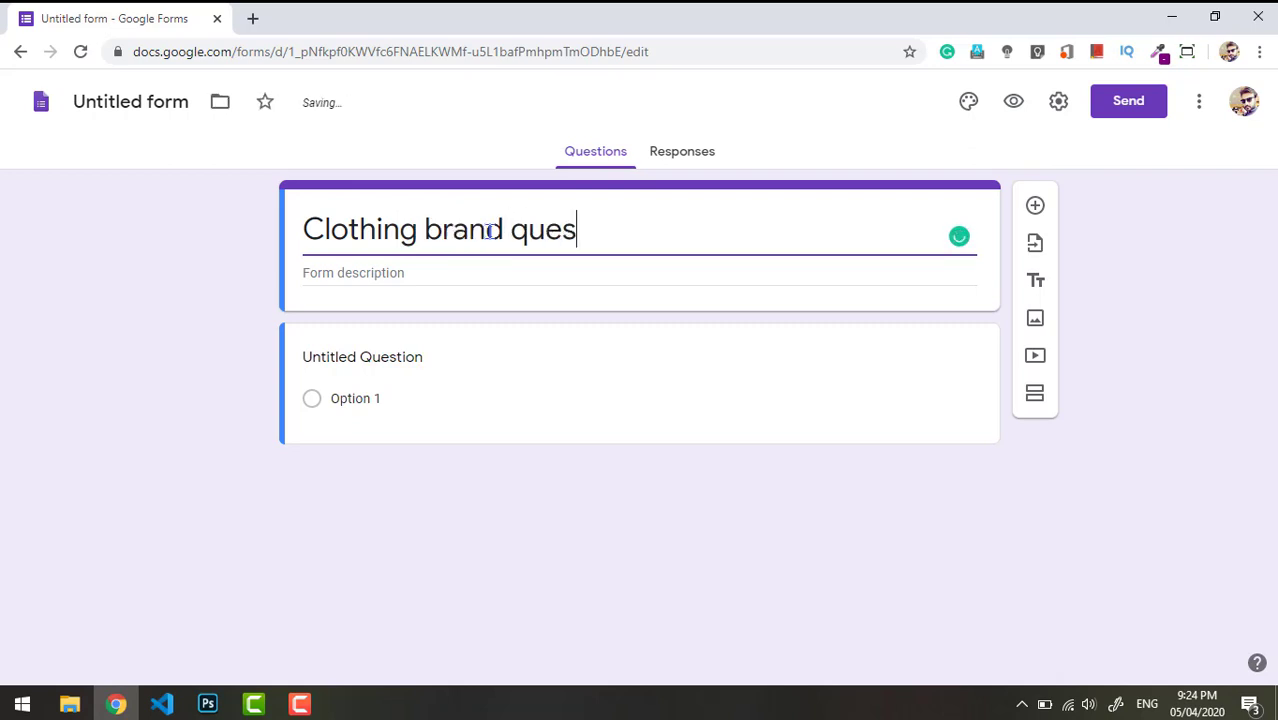
text(tionna)
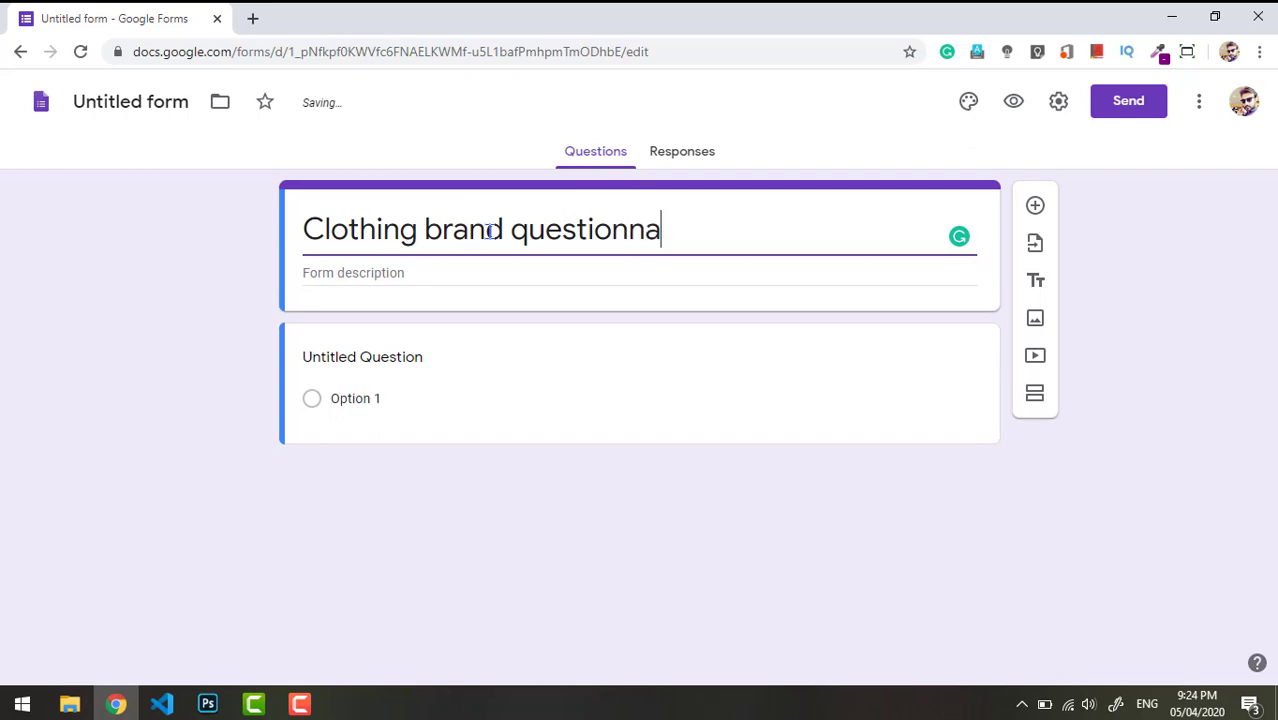
text(ire)
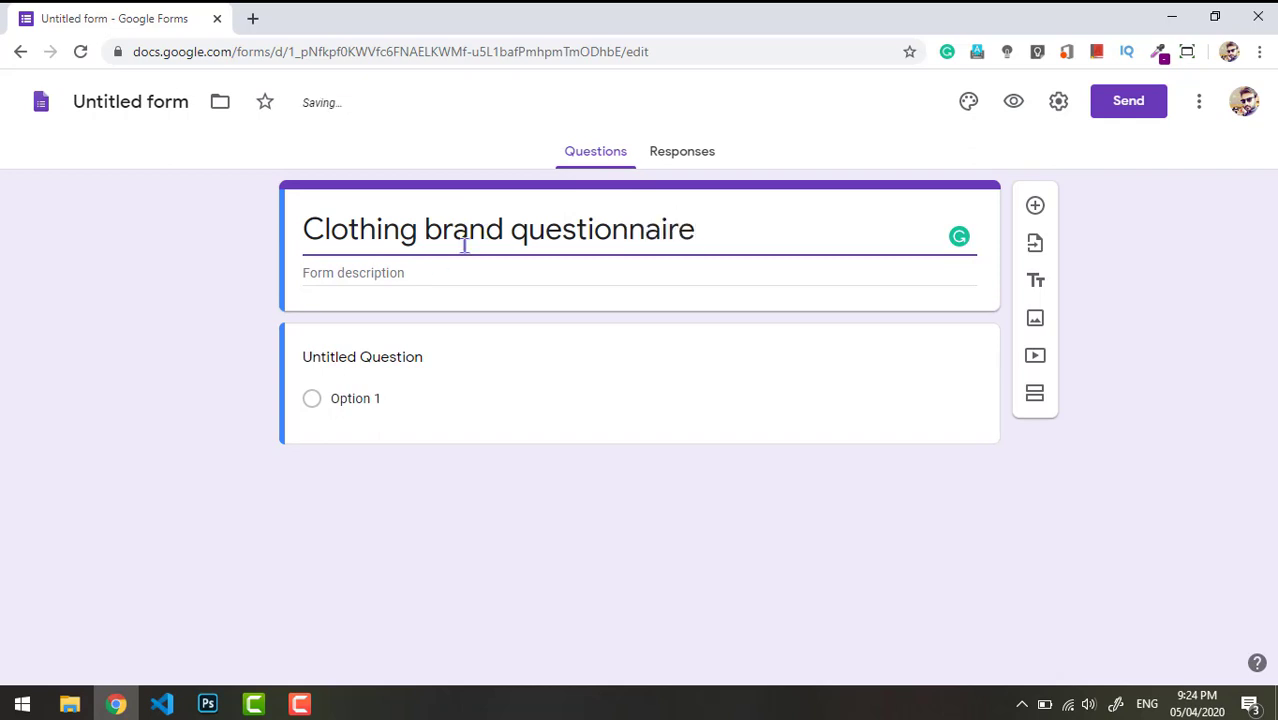
click(409, 275)
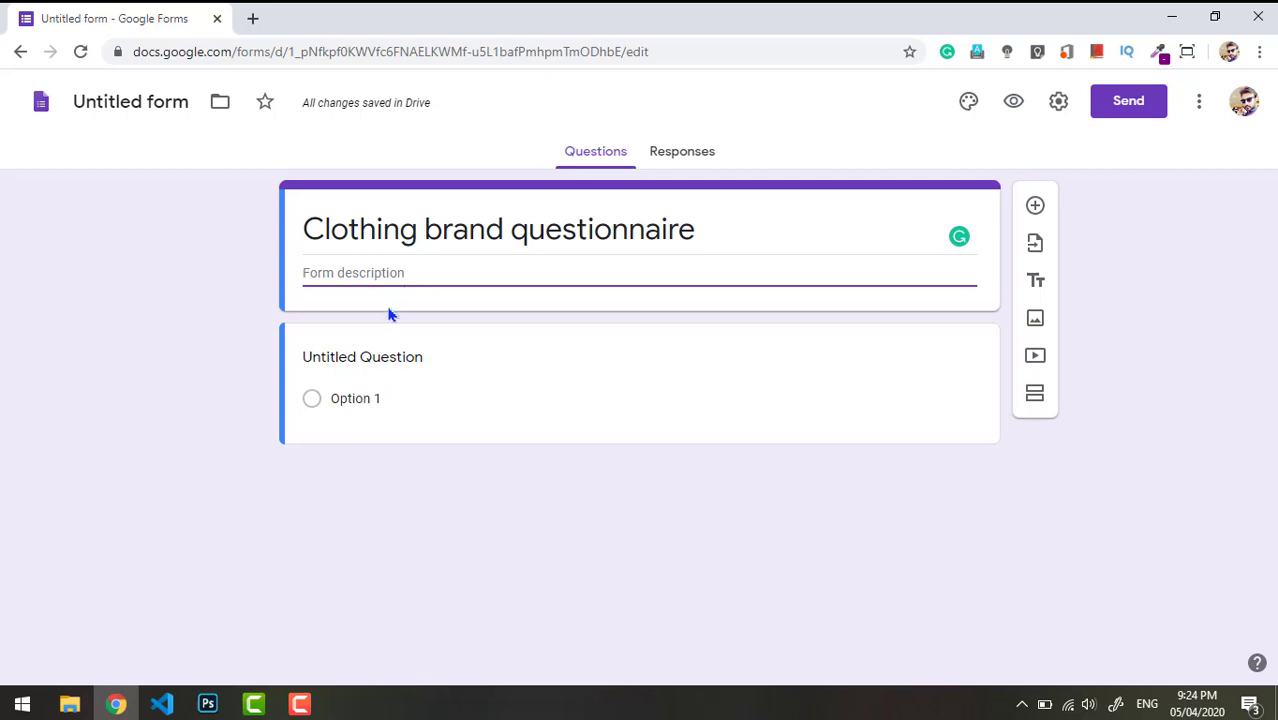
- Title the first question 'What is your gender' and make its first option 'male'
click(414, 358)
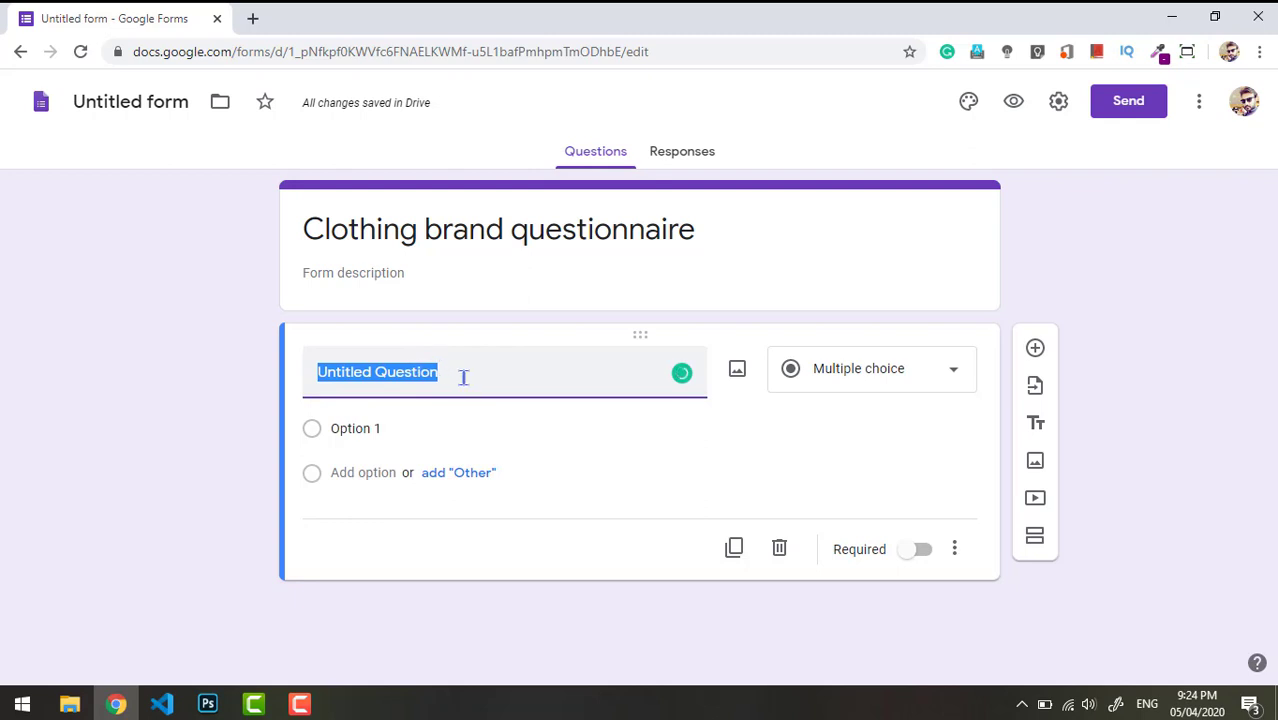
key(BackSpace)
text(What)
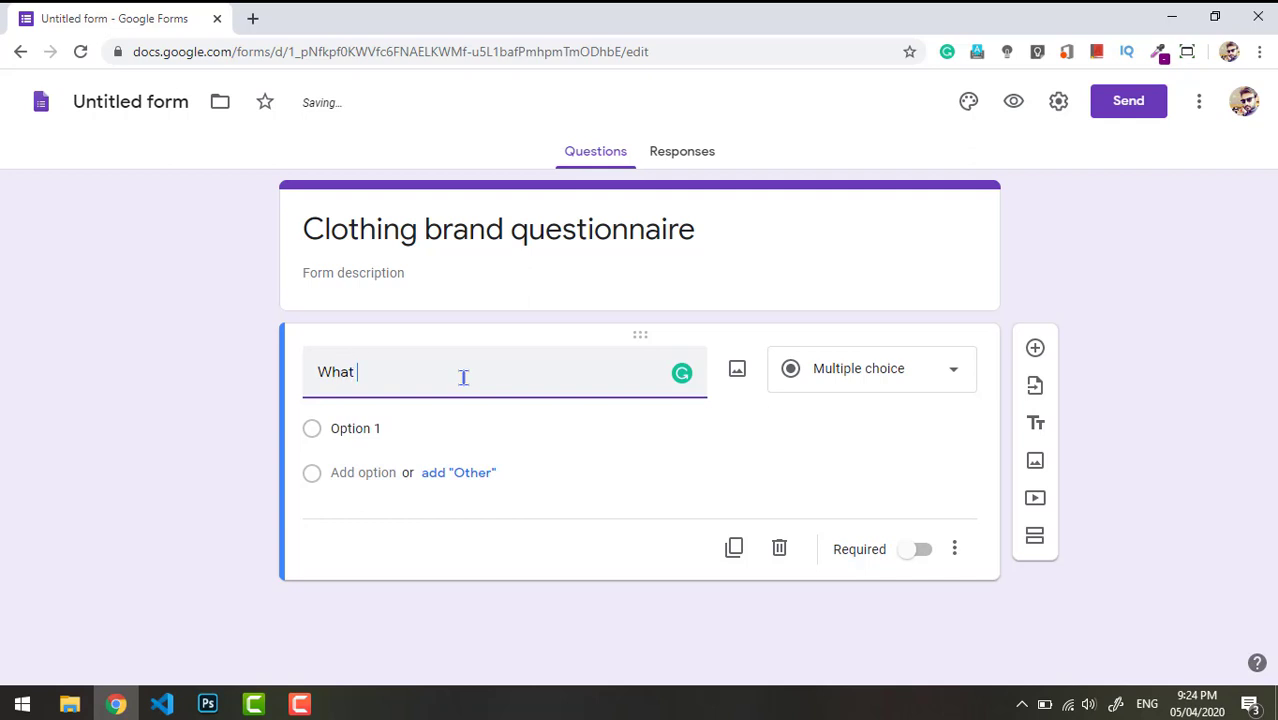
text( is you)
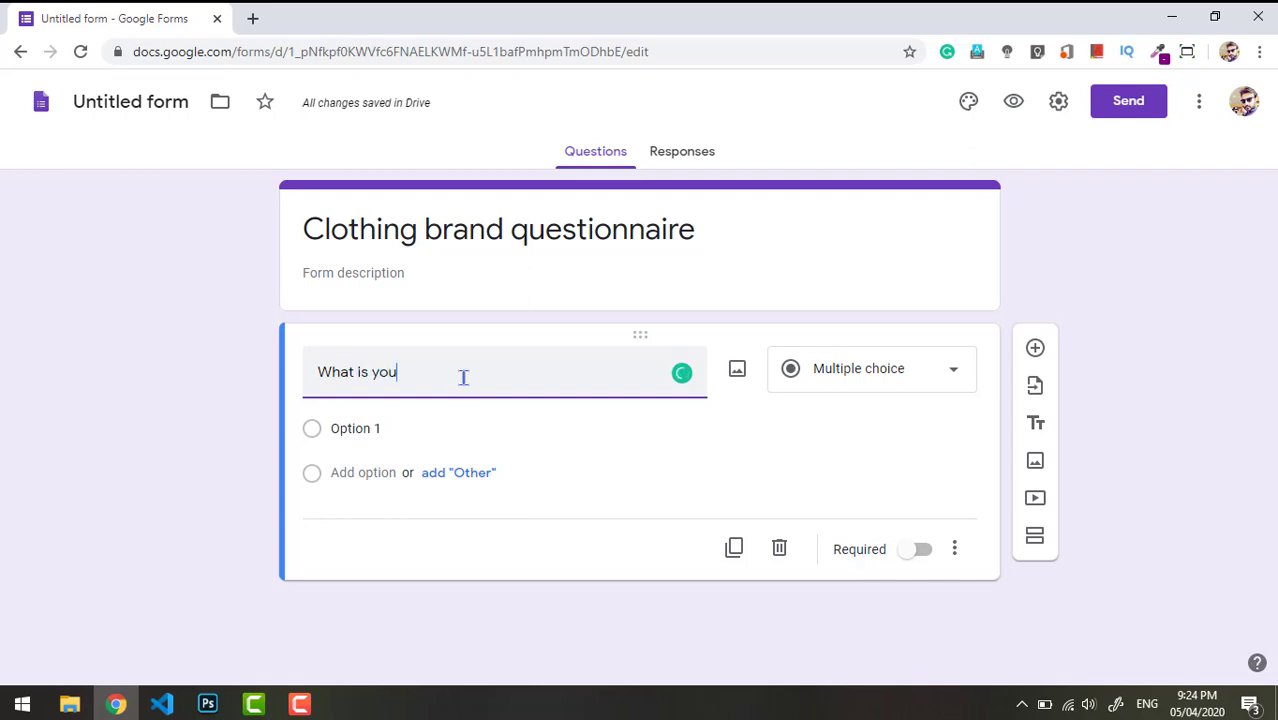
text(r gender)
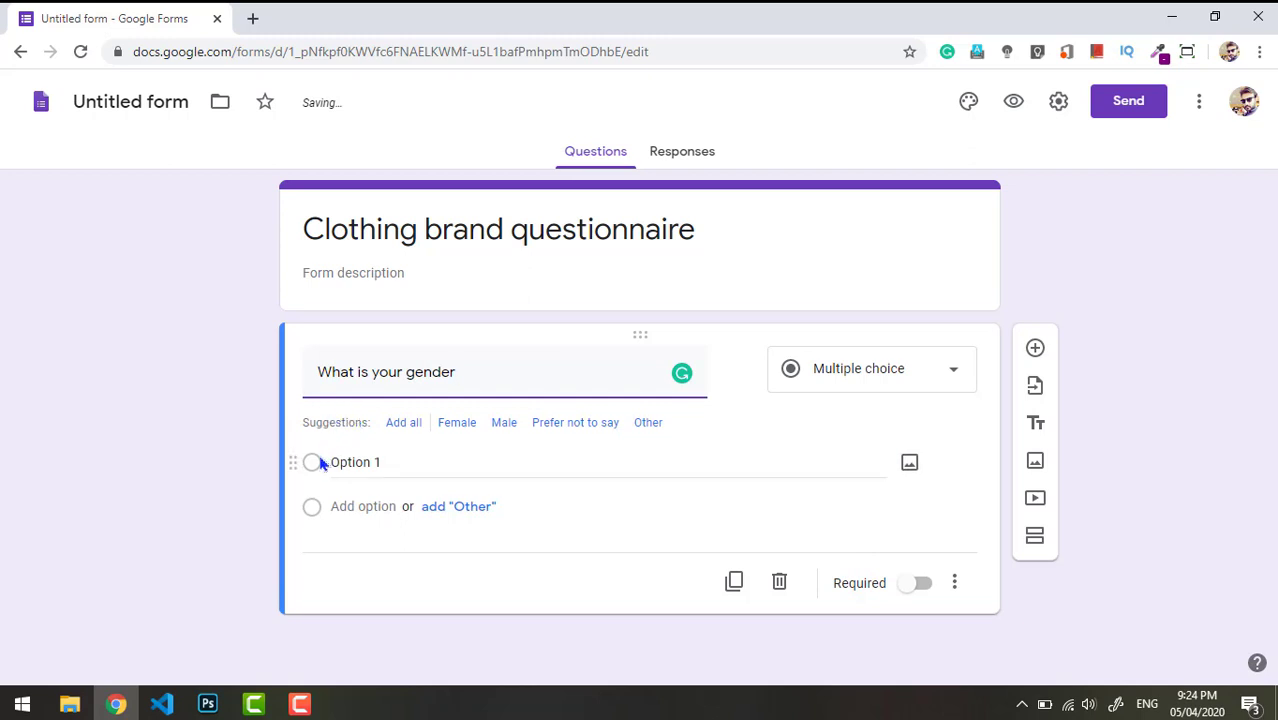
click(333, 468)
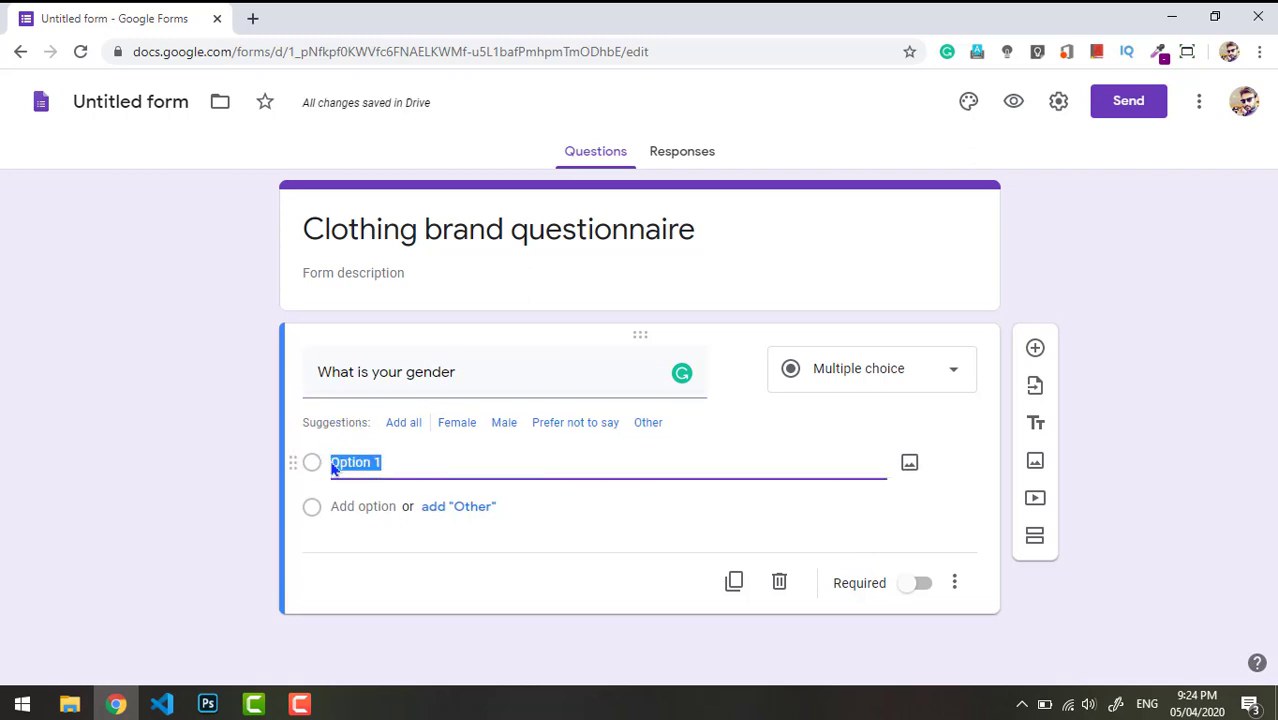
click(411, 462)
key(BackSpace)
key(BackSpace)
key(BackSpace)
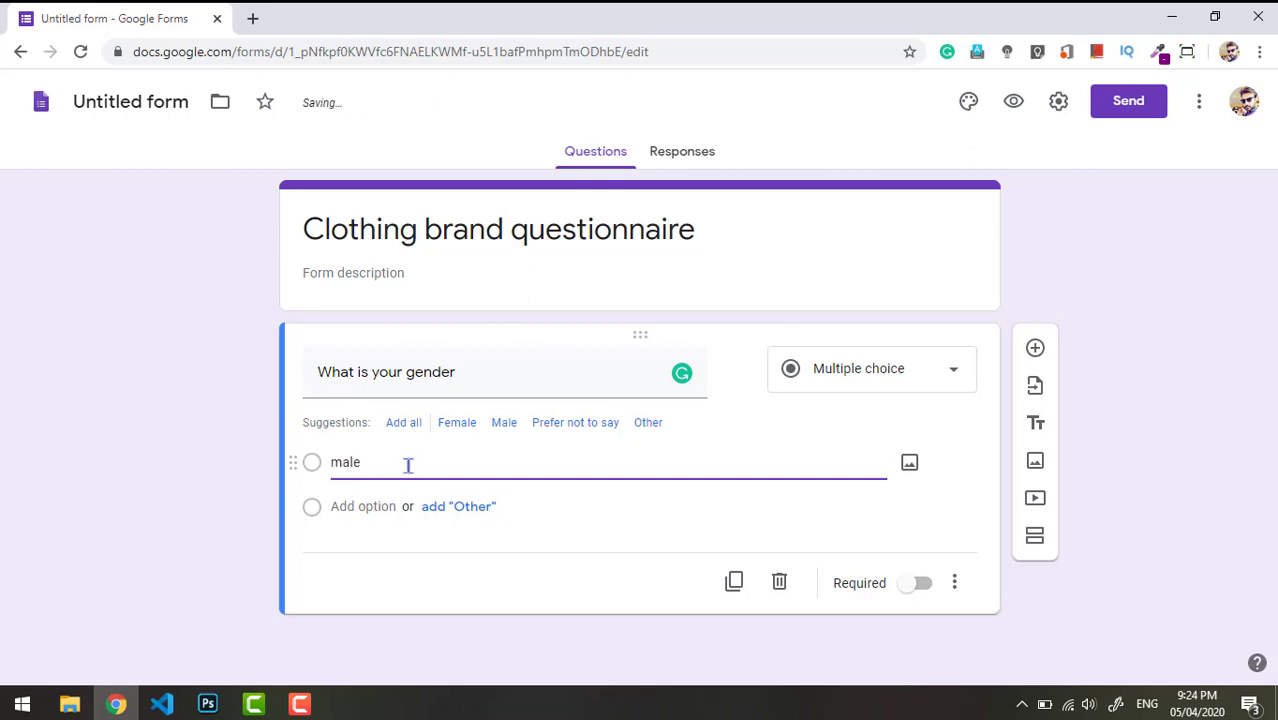
click(319, 512)
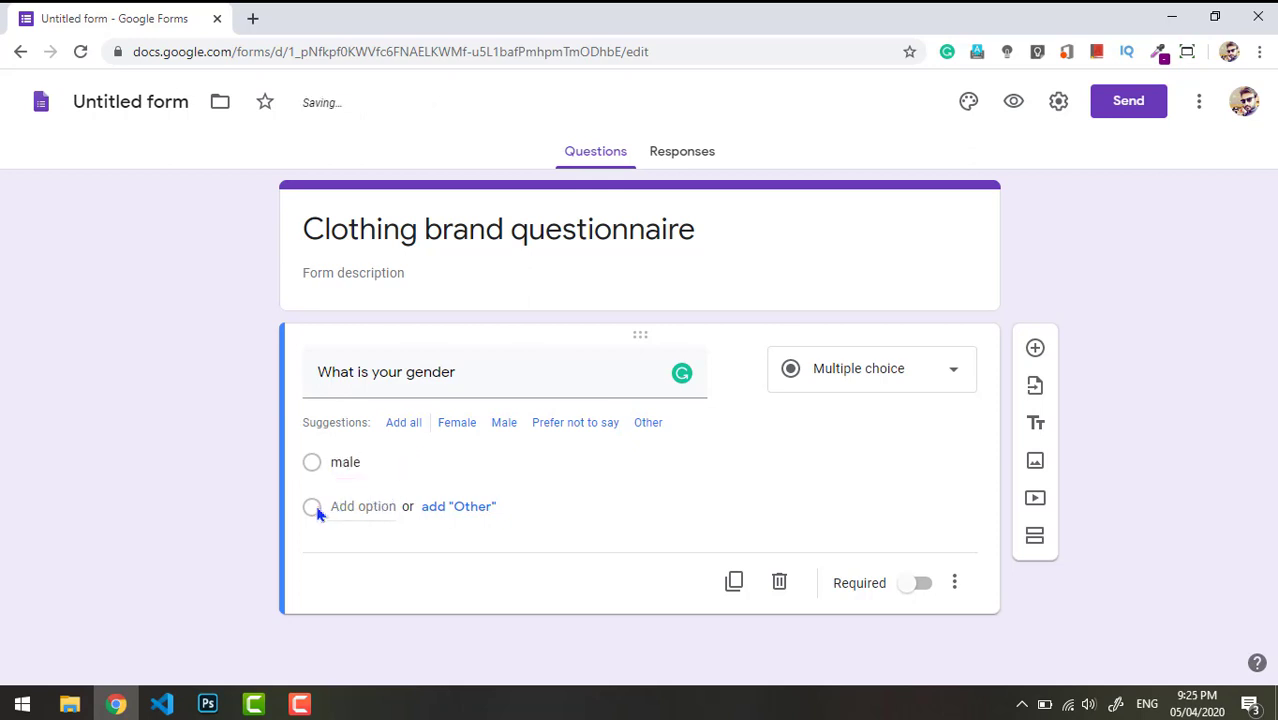
- Add a 'female' option and keep the question type as Multiple choice
click(351, 507)
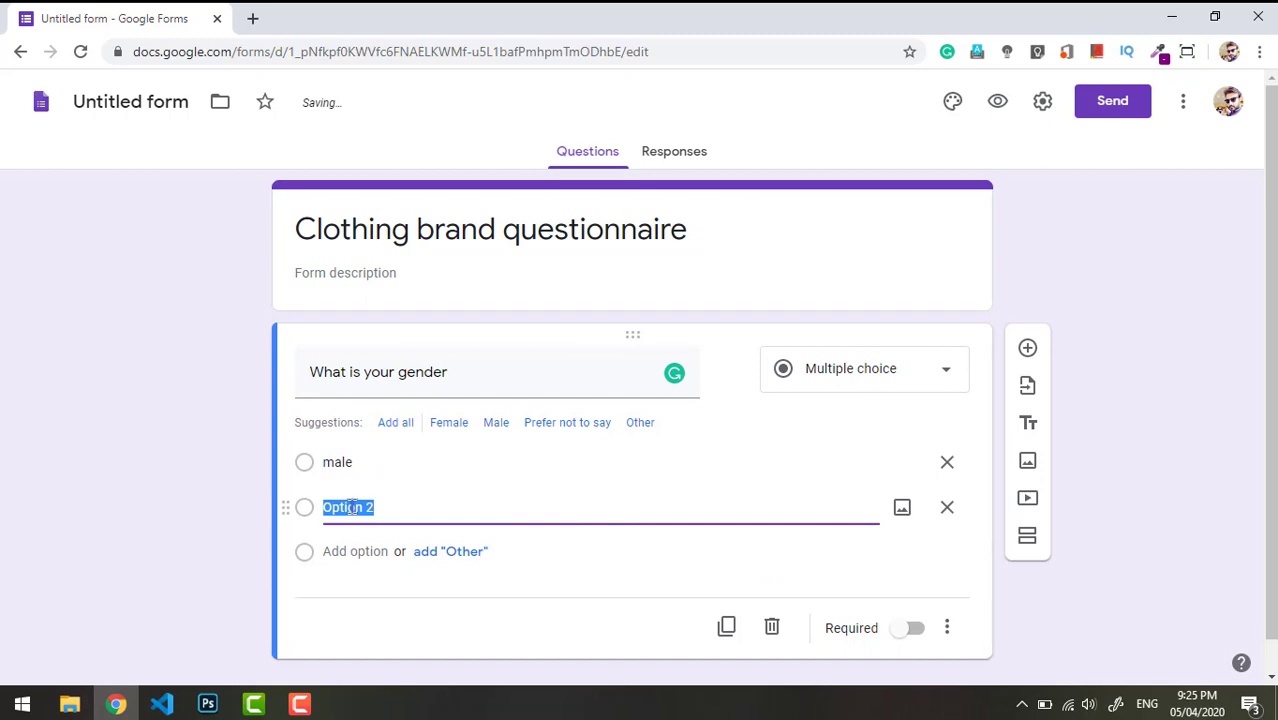
text(female)
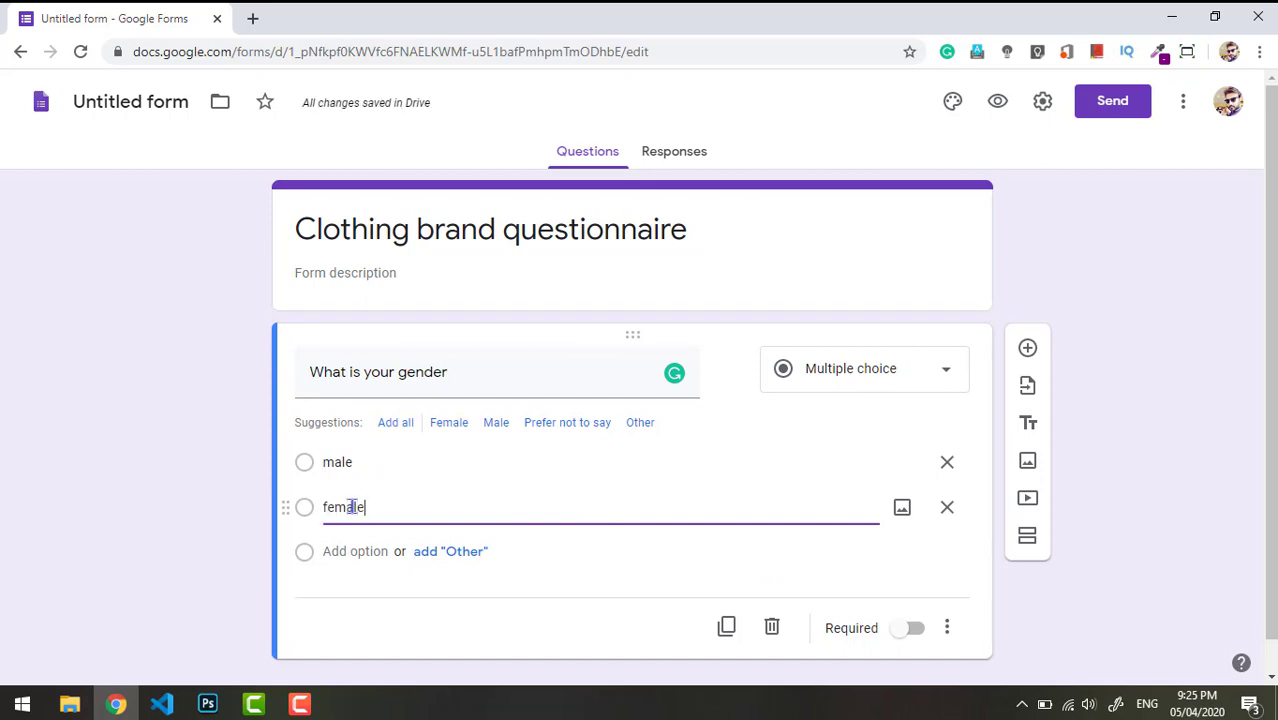
click(203, 487)
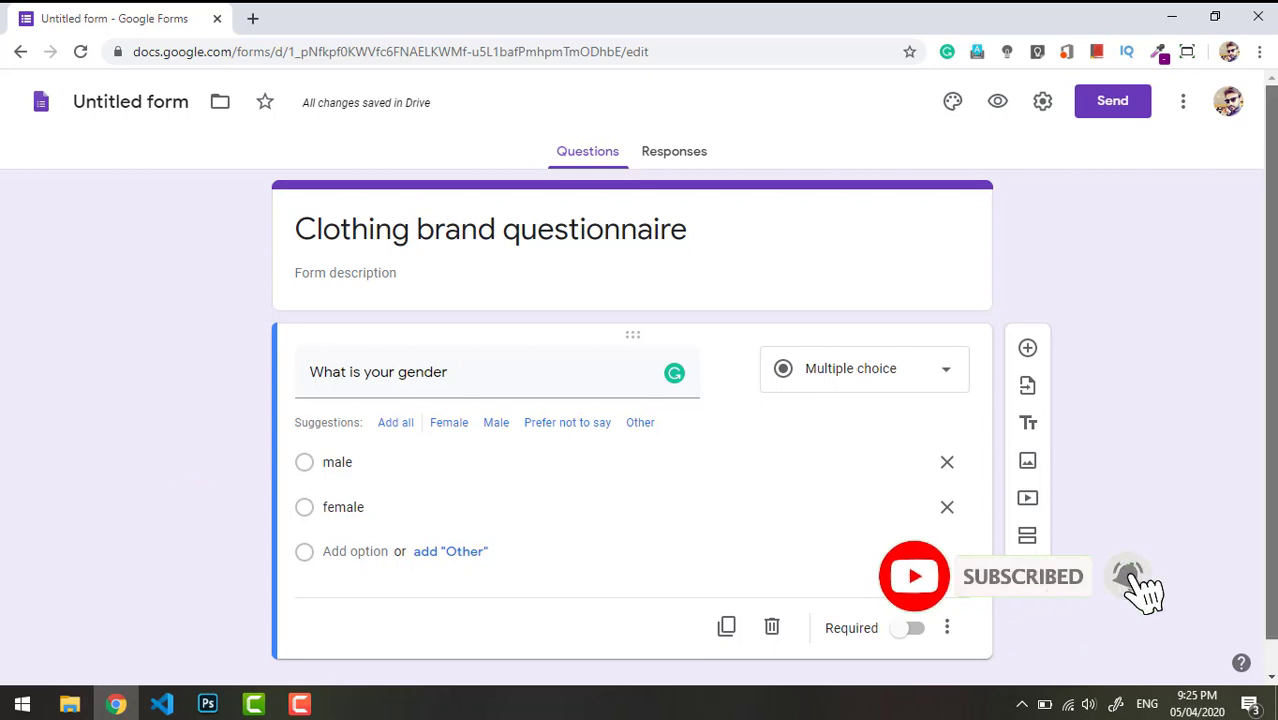
scroll(920, 350, down, 1)
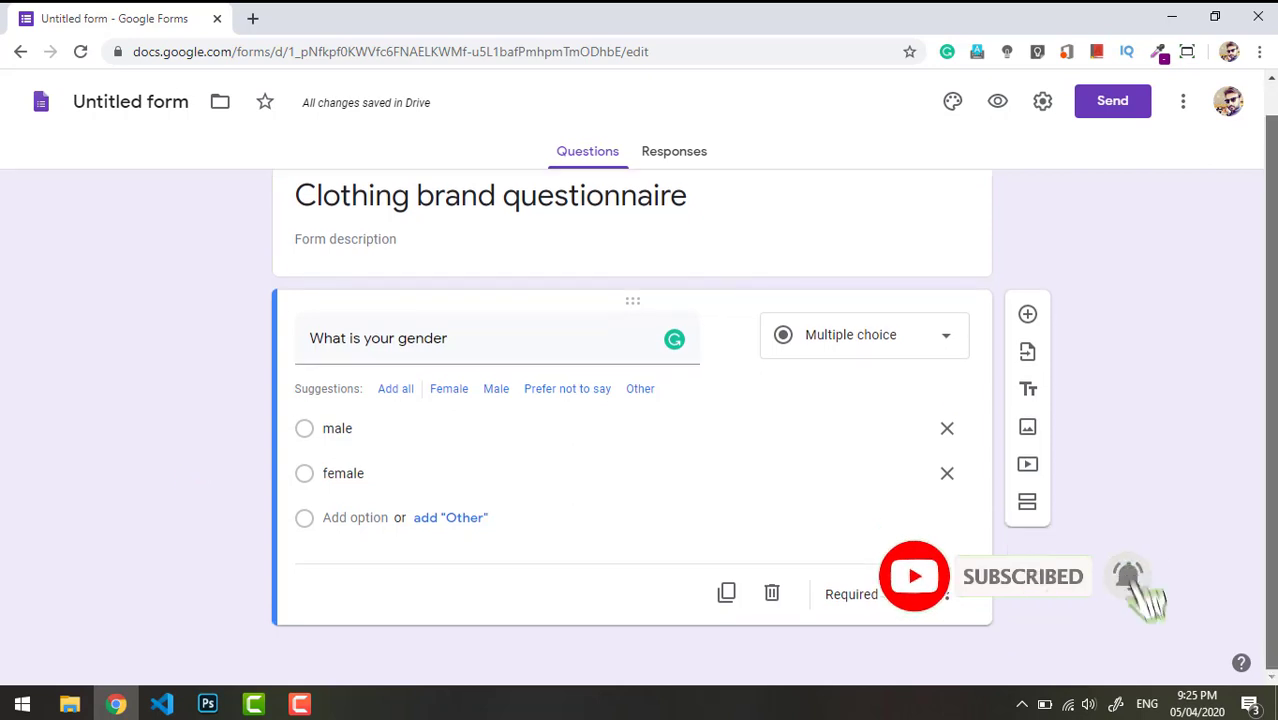
click(920, 346)
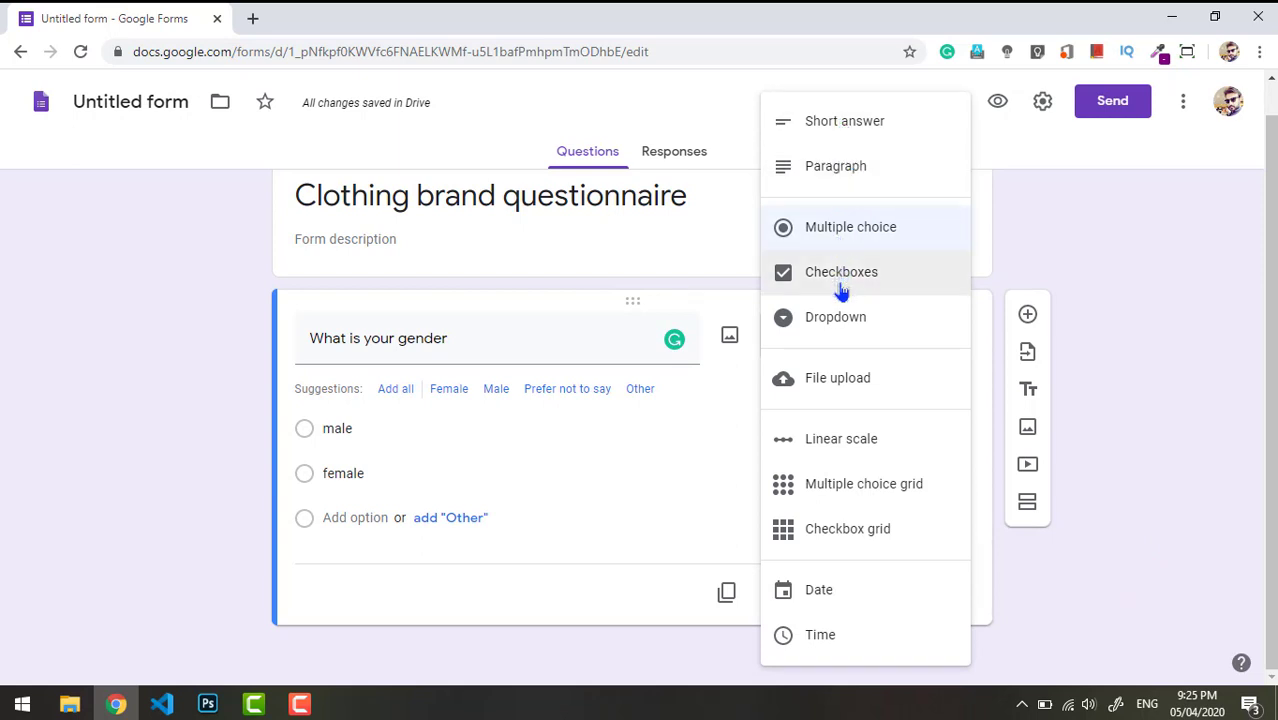
click(818, 230)
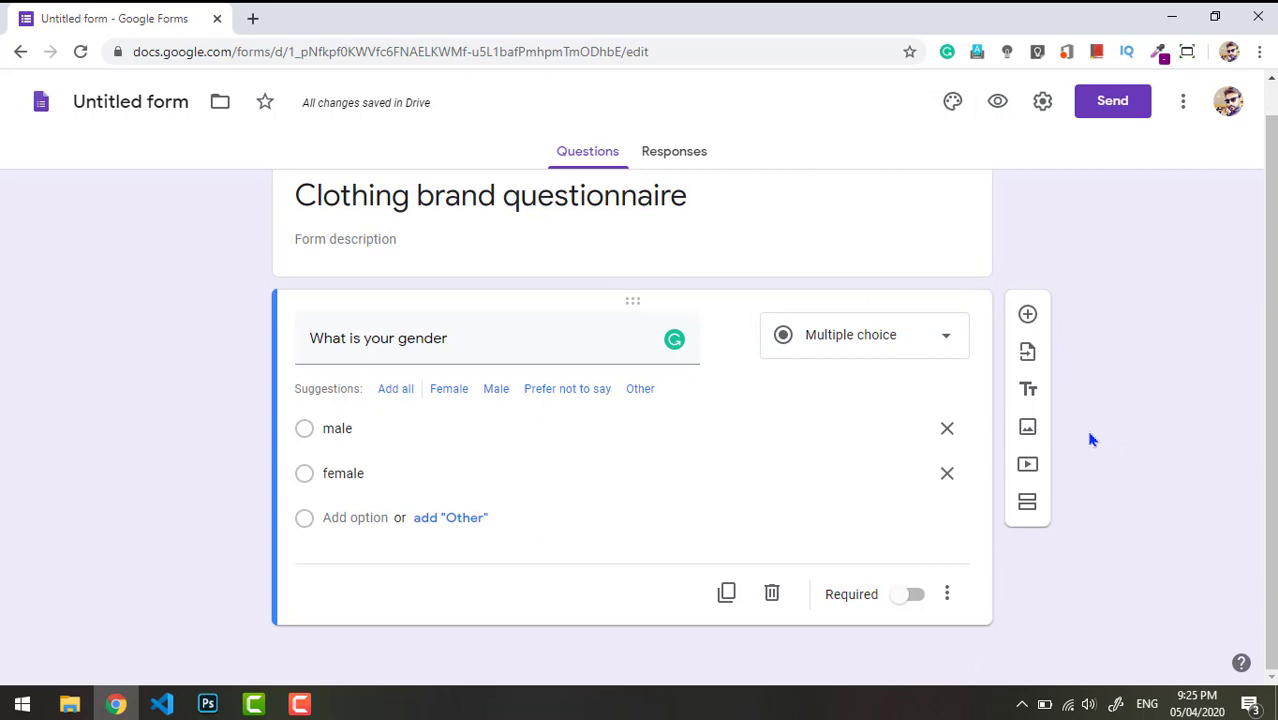
- Add a question 'What age are you?' with first choice 15/20
click(1028, 317)
text(What age )
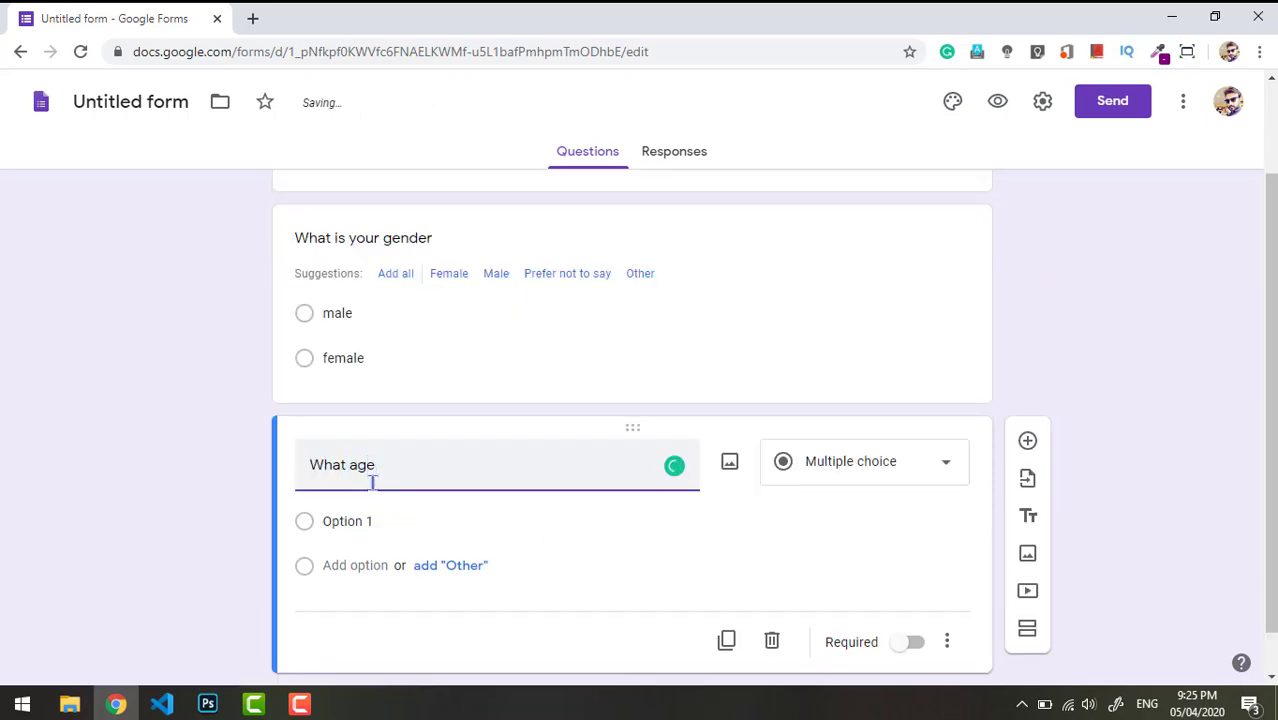
text(are you?)
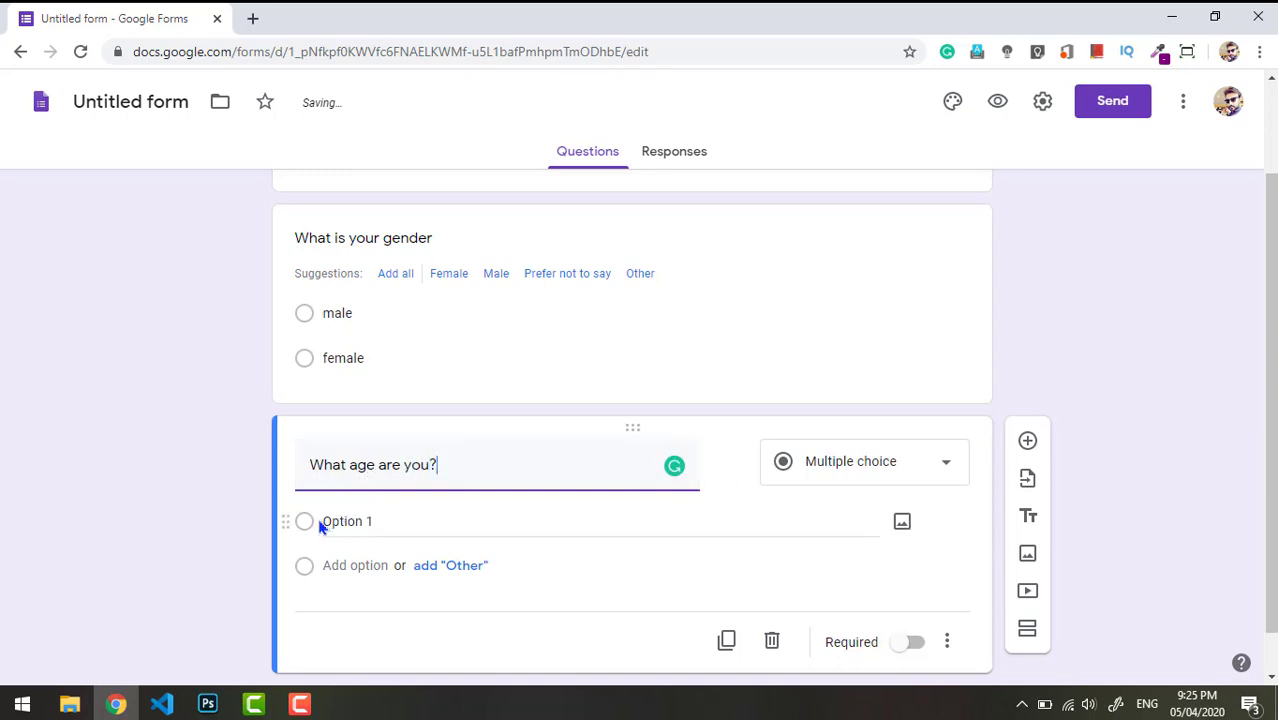
click(352, 519)
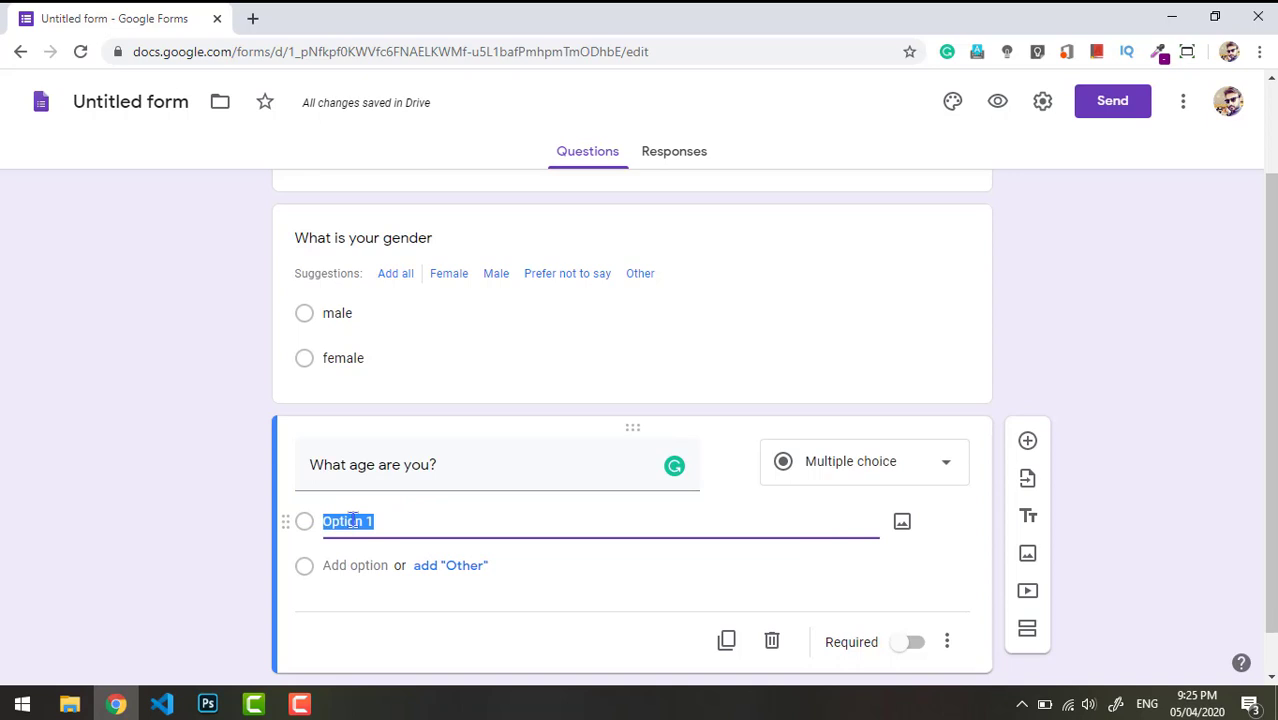
key(BackSpace)
text(15/)
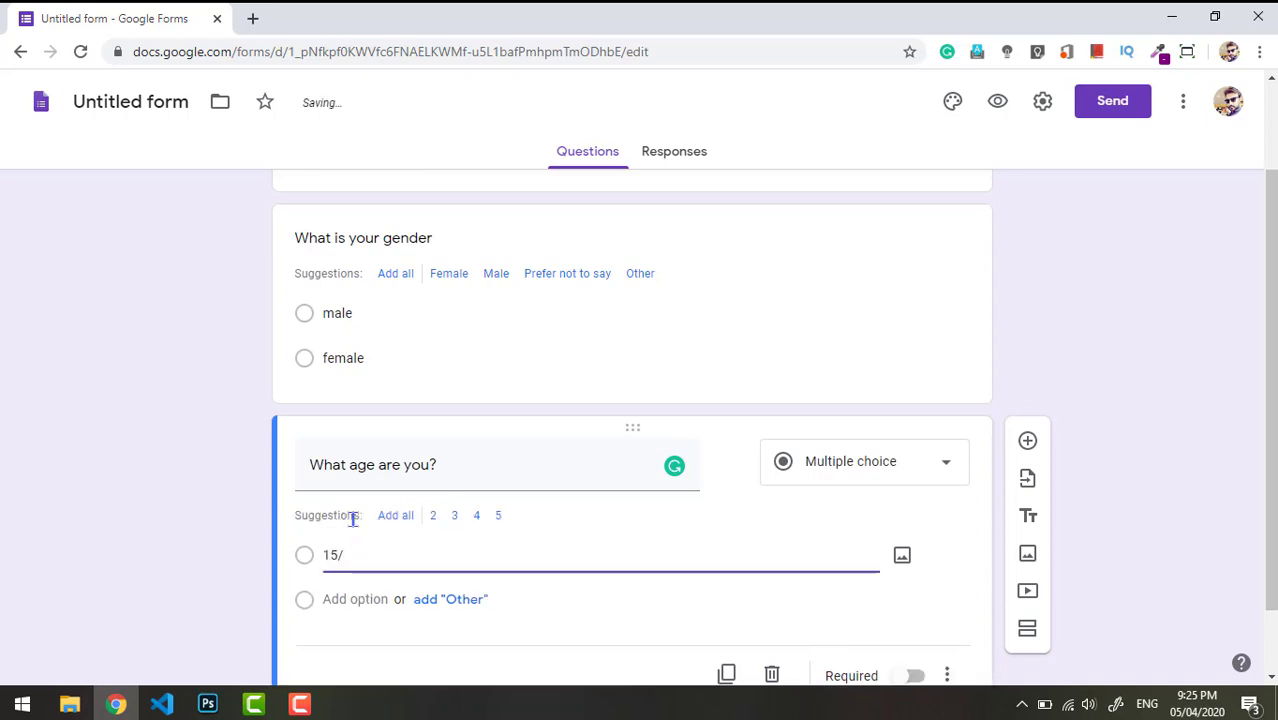
text(20)
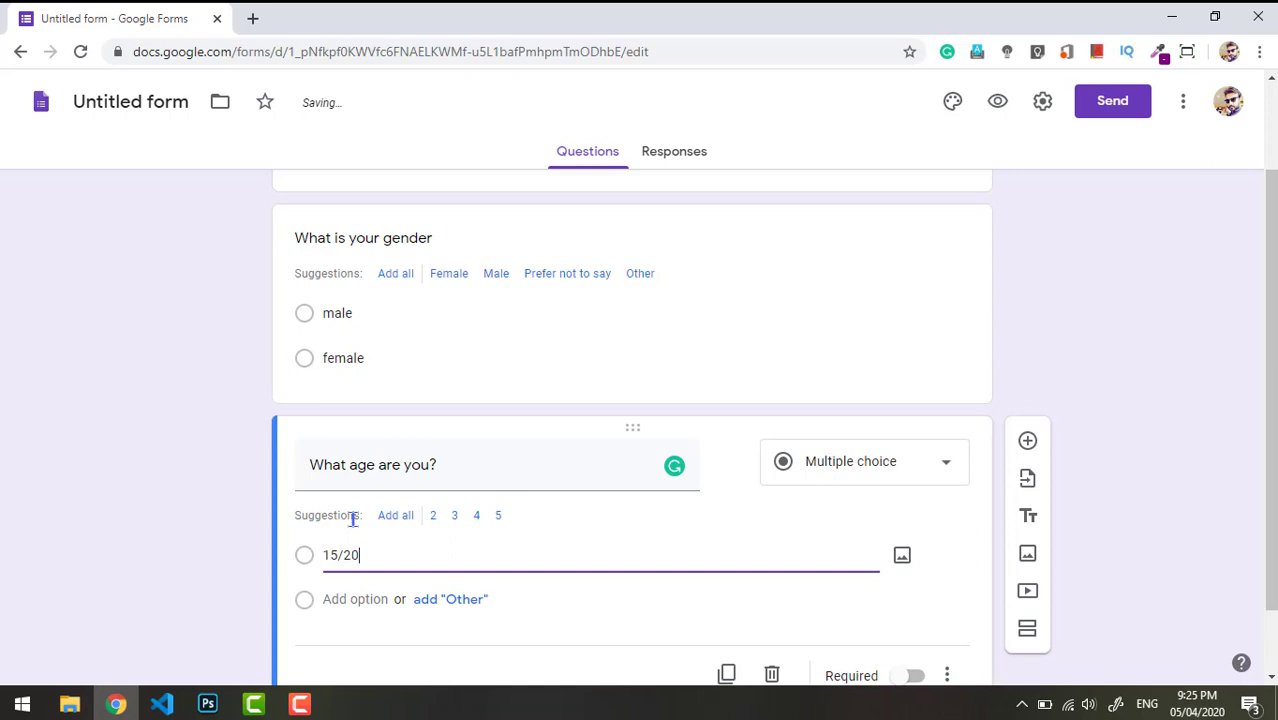
- Add the 21/25, 25/30 and Other choices and make the age question required
click(343, 598)
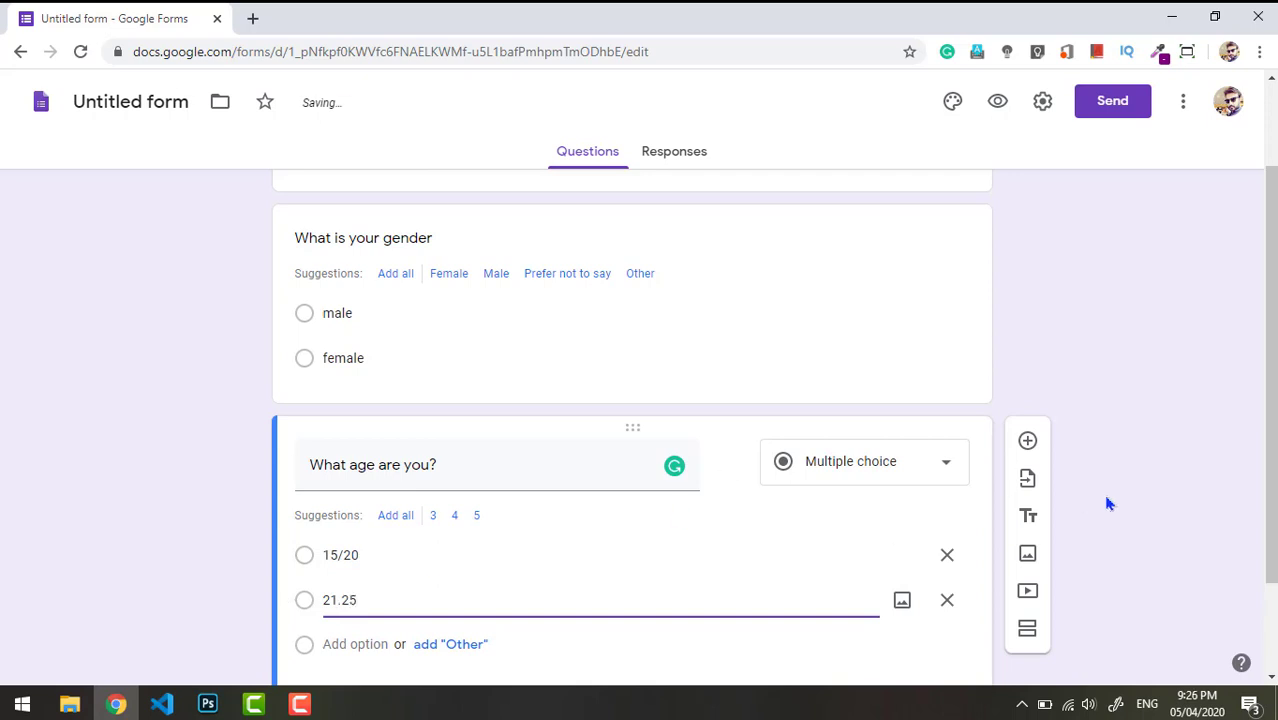
drag(1271, 488, 1271, 552)
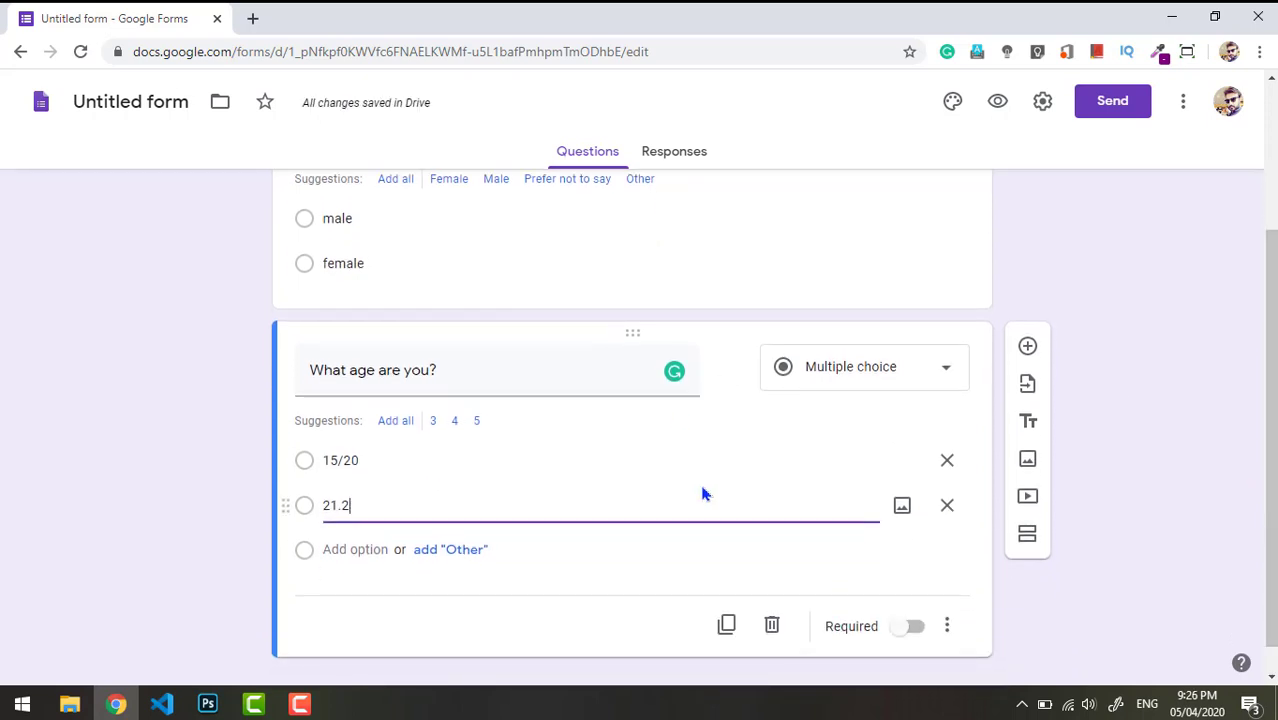
text(/30)
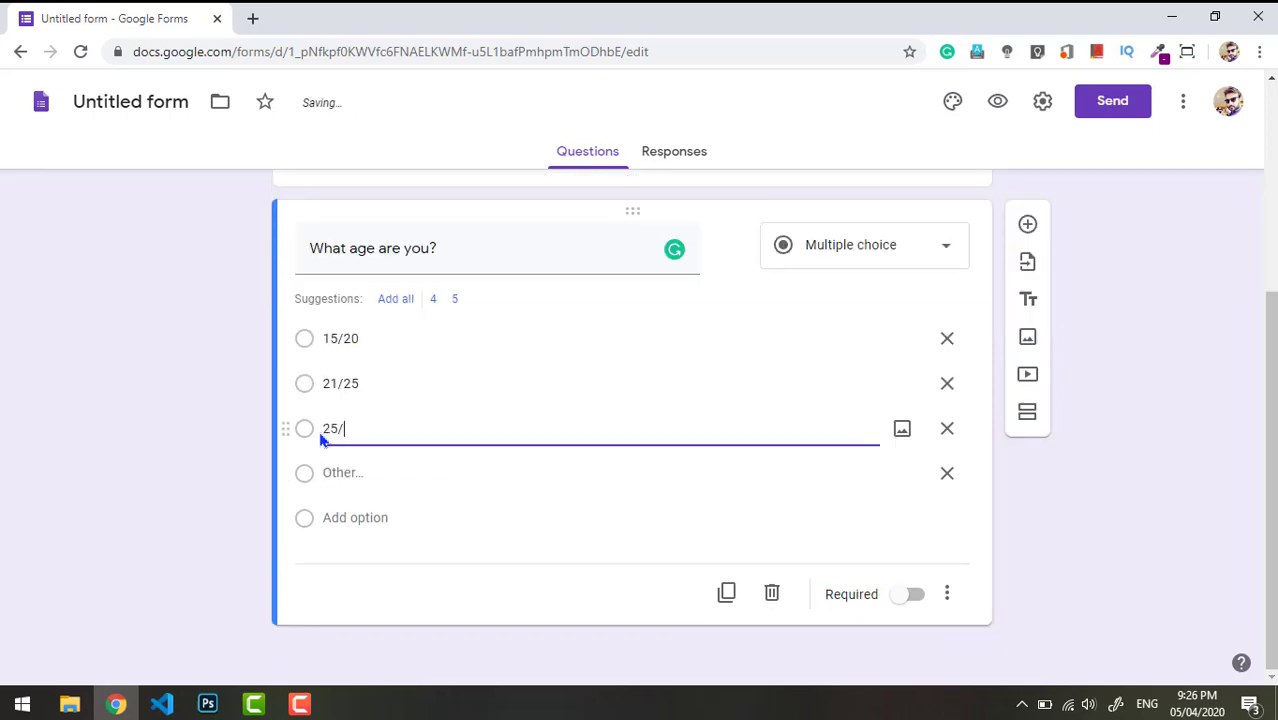
click(198, 453)
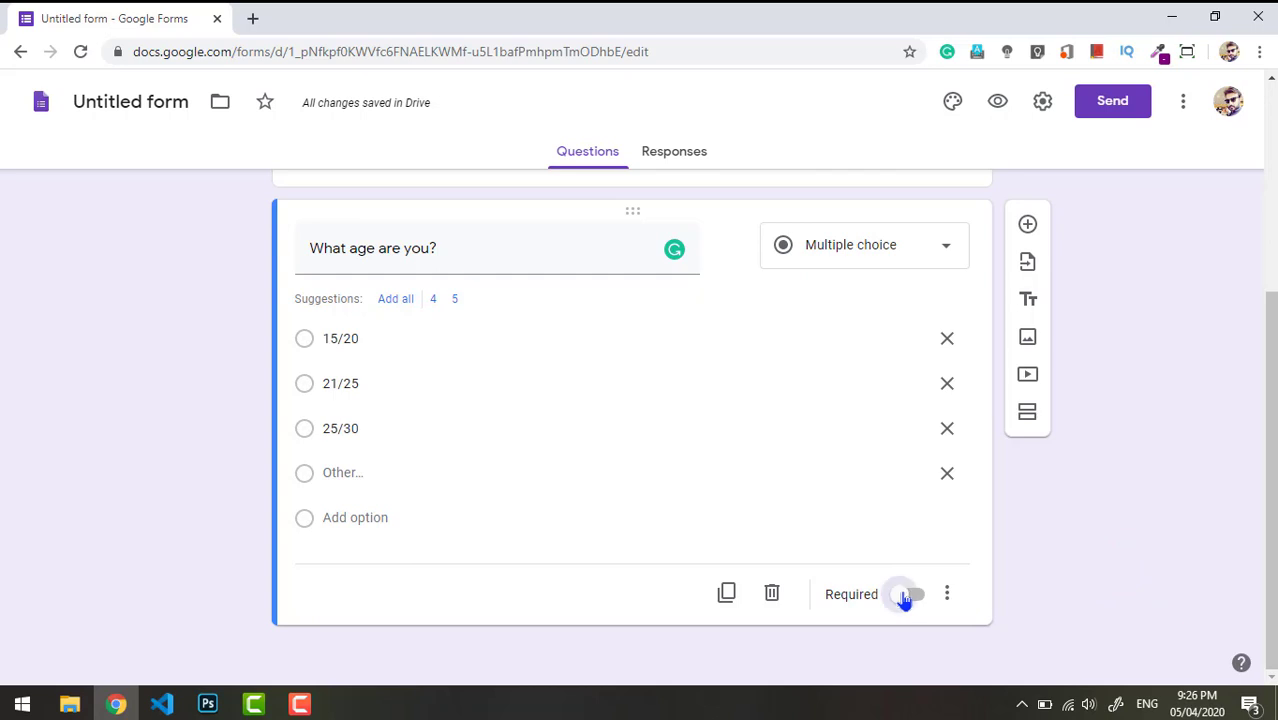
click(904, 598)
mouse_move(1272, 456)
mouse_down()
mouse_move(1272, 400)
mouse_move(1272, 460)
mouse_up()
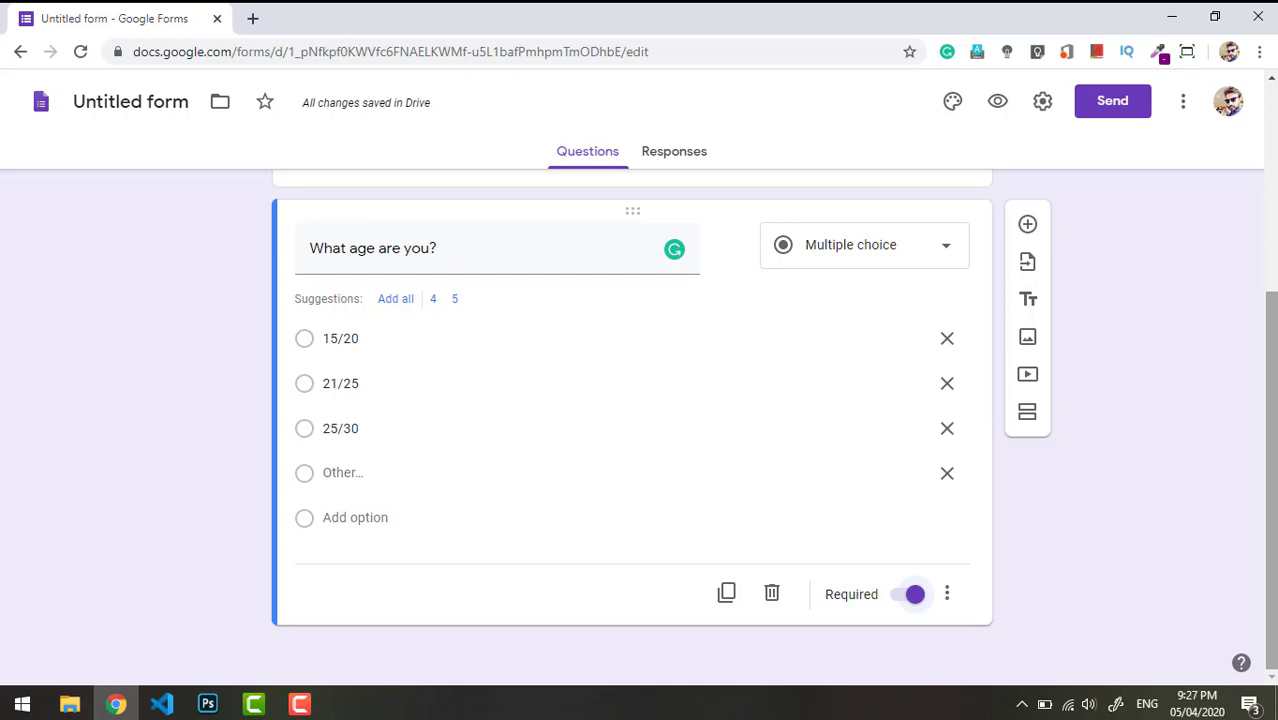
- Add the question 'What is your favorite color to wear', correcting 'favurite' to 'favorite'
click(1028, 225)
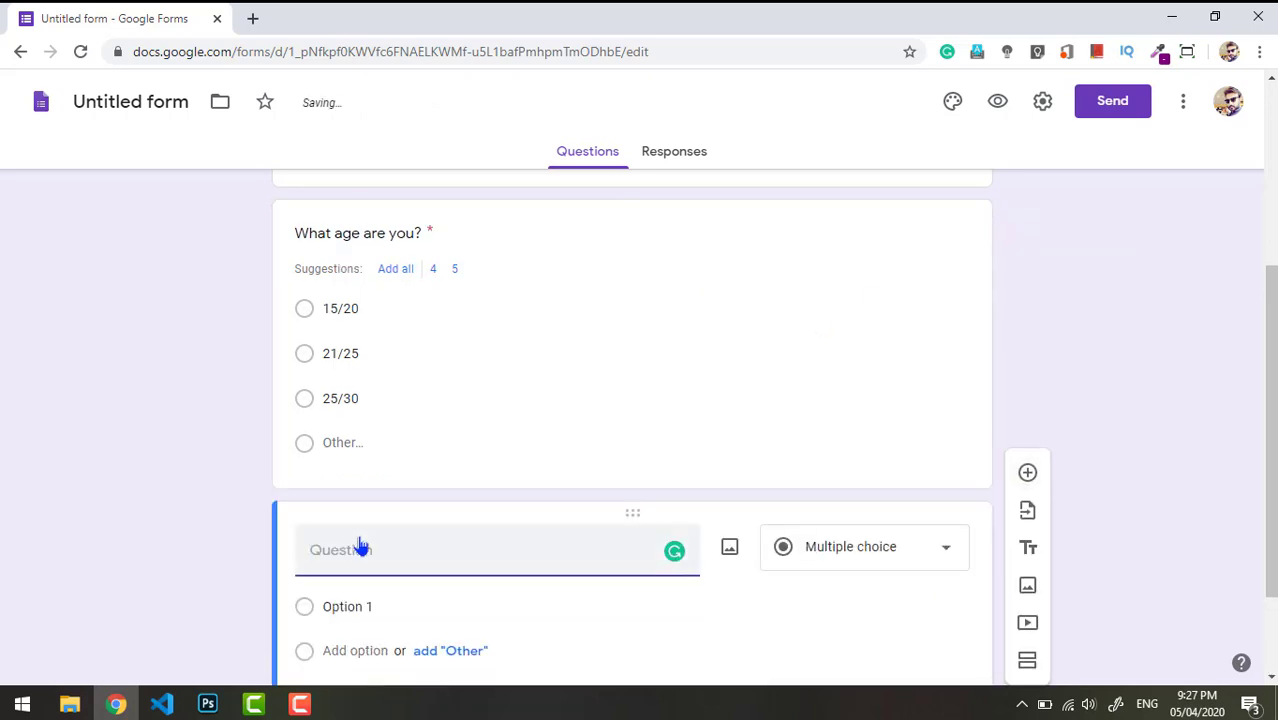
text(What i)
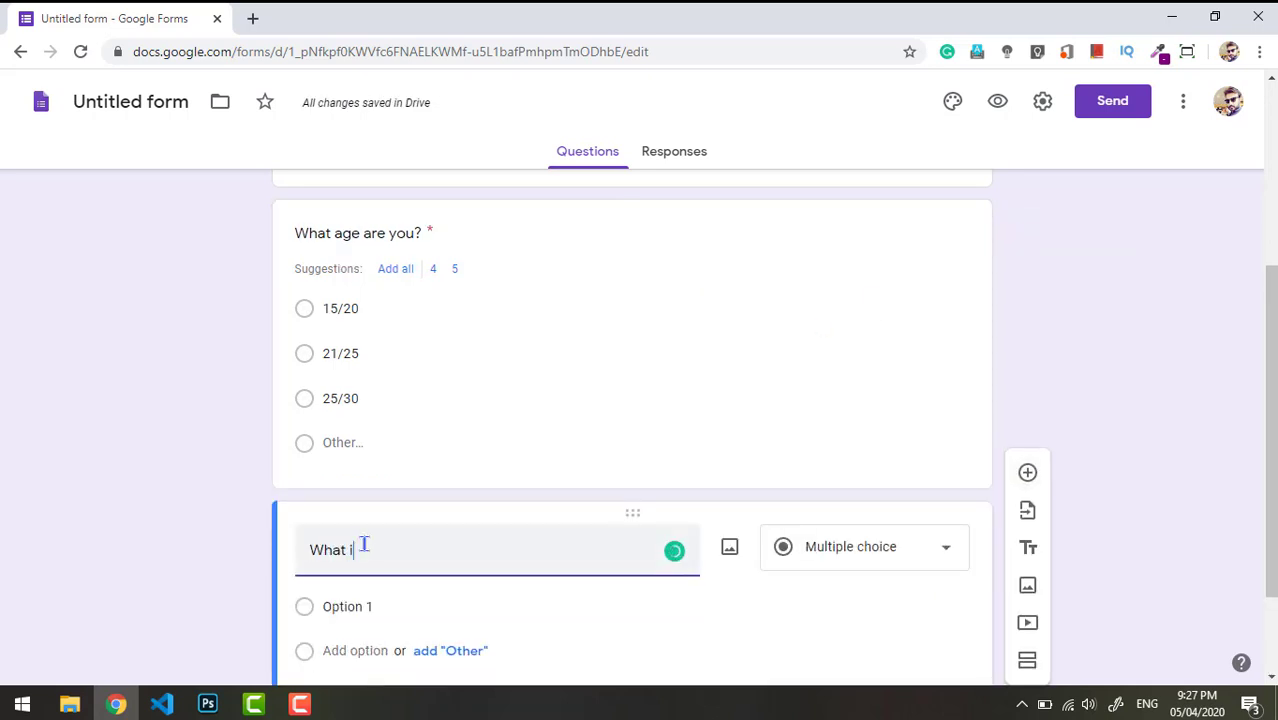
text(s your f)
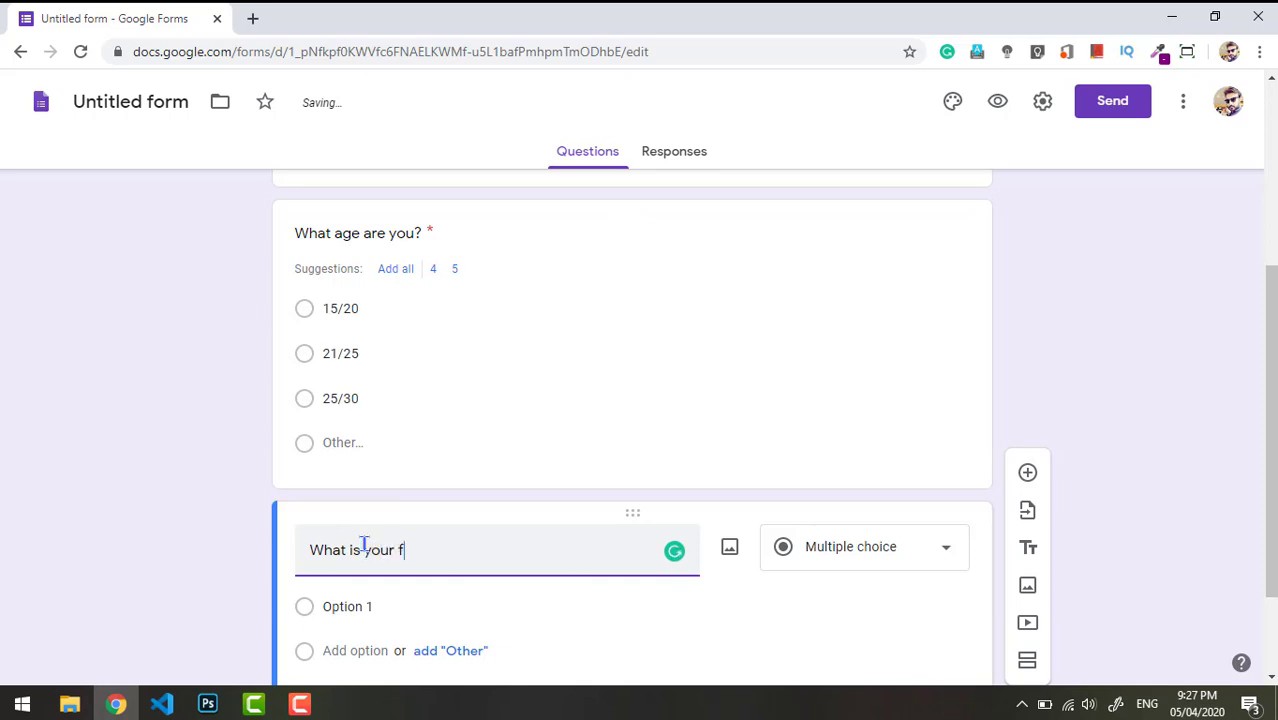
text(avurite color to wear)
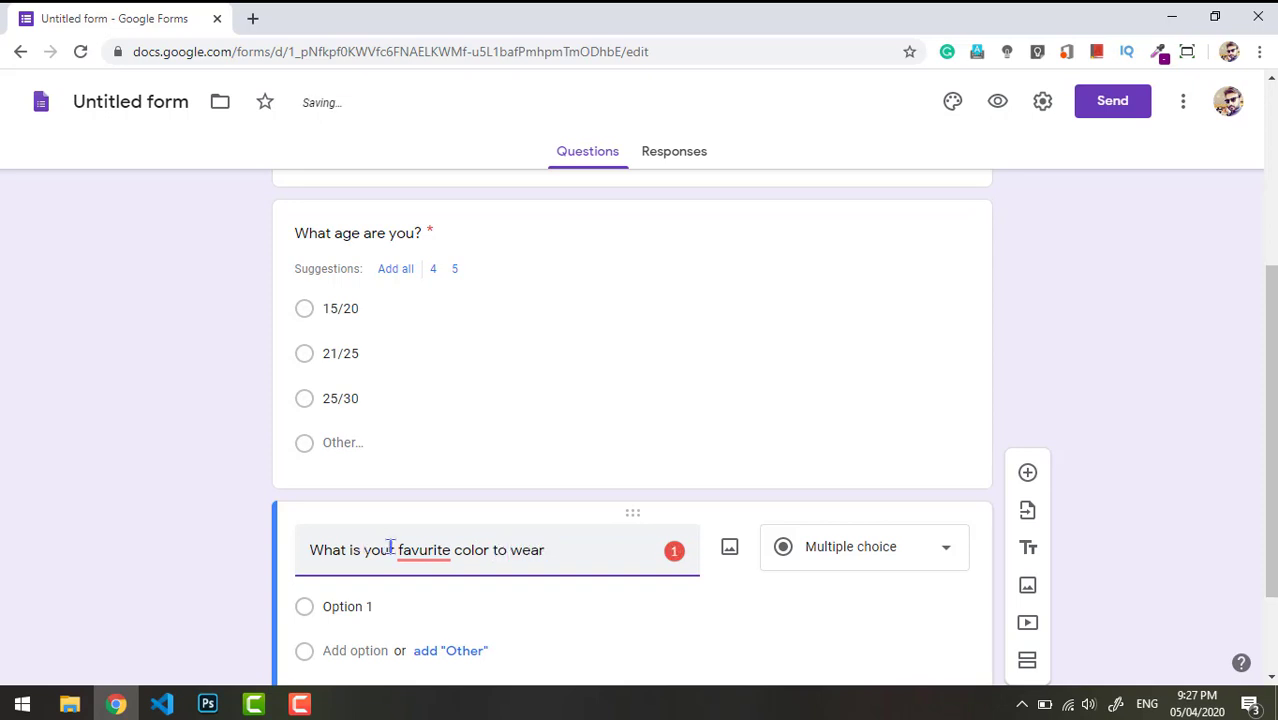
mouse_move(415, 549)
click(447, 425)
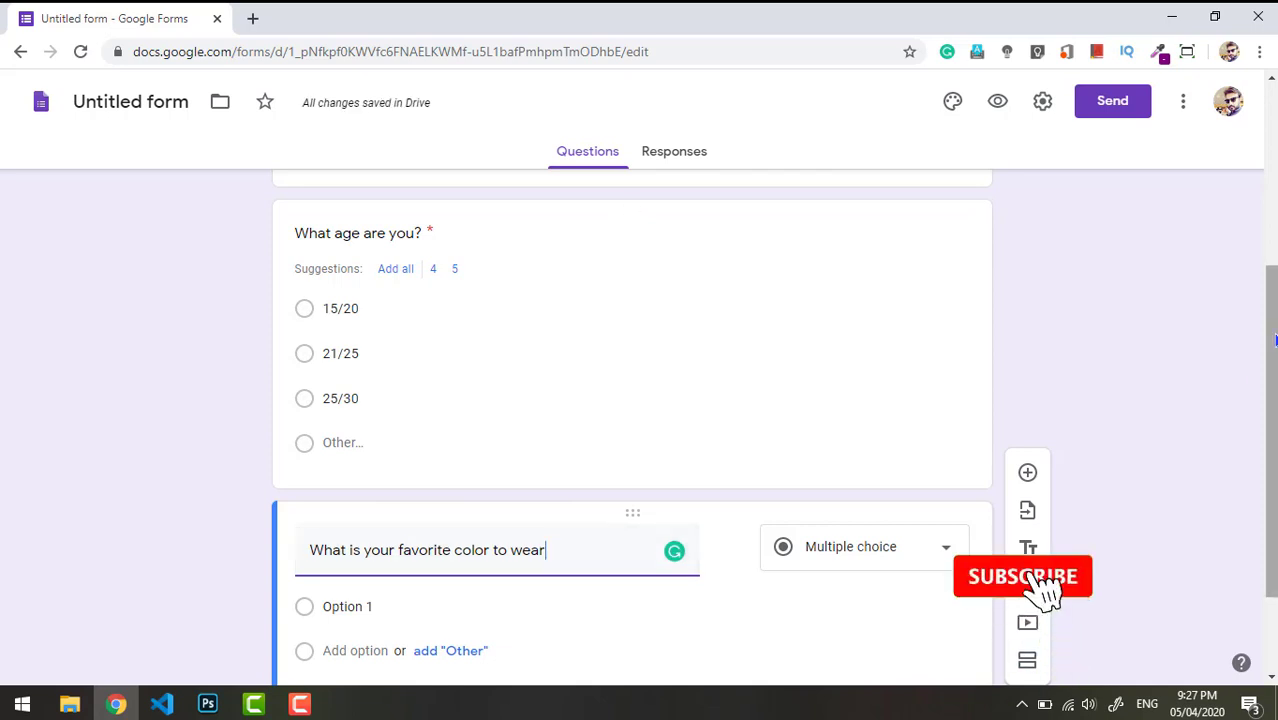
- Make the colour question a required Short answer question
drag(1272, 342, 1272, 416)
click(944, 416)
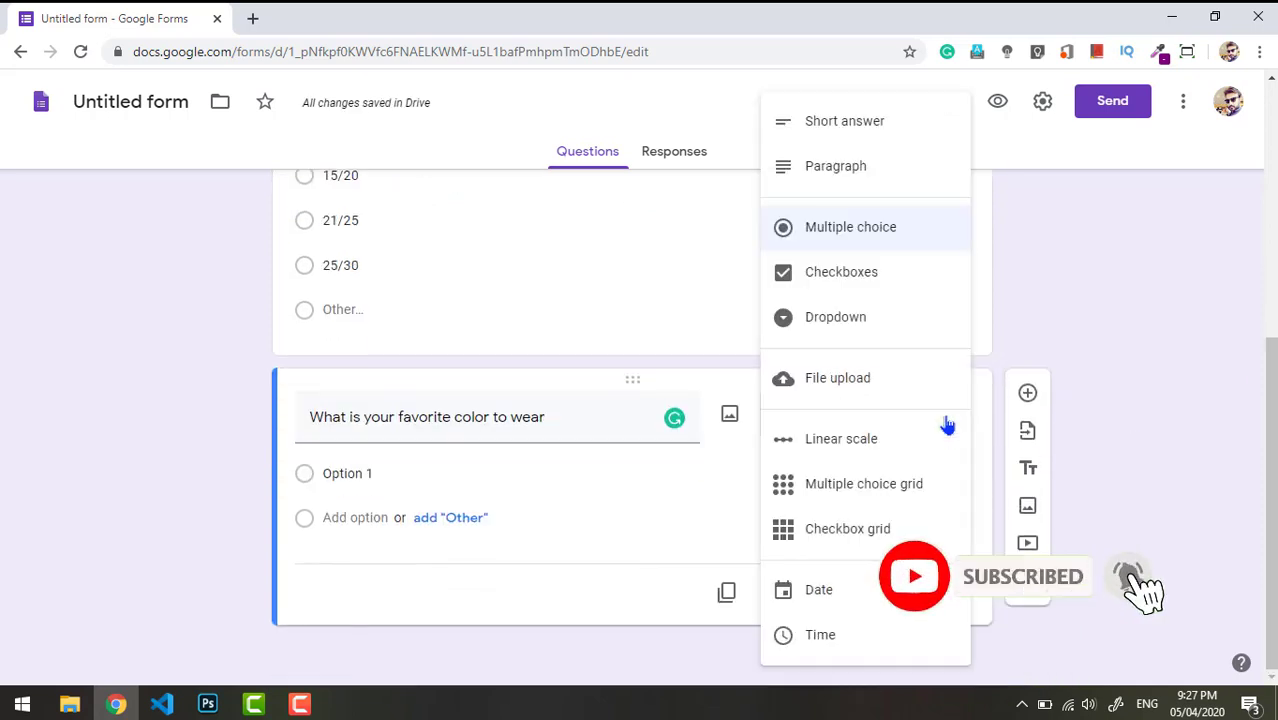
click(826, 128)
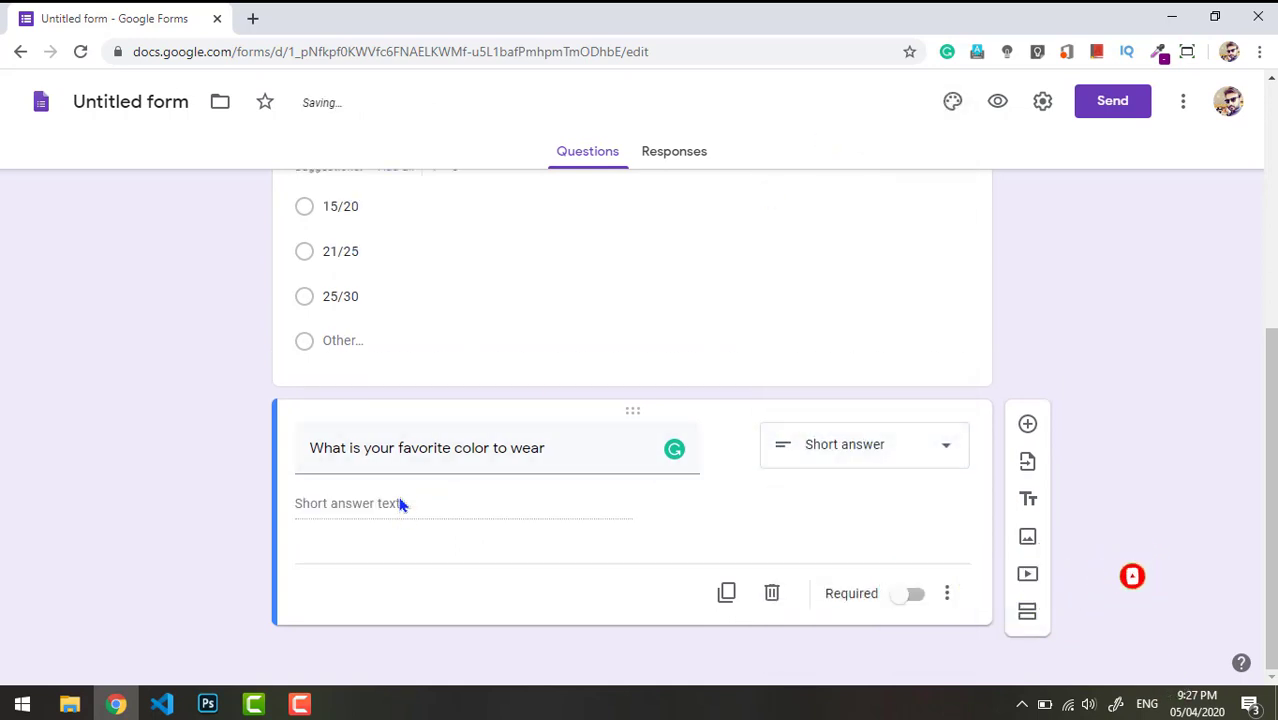
click(910, 596)
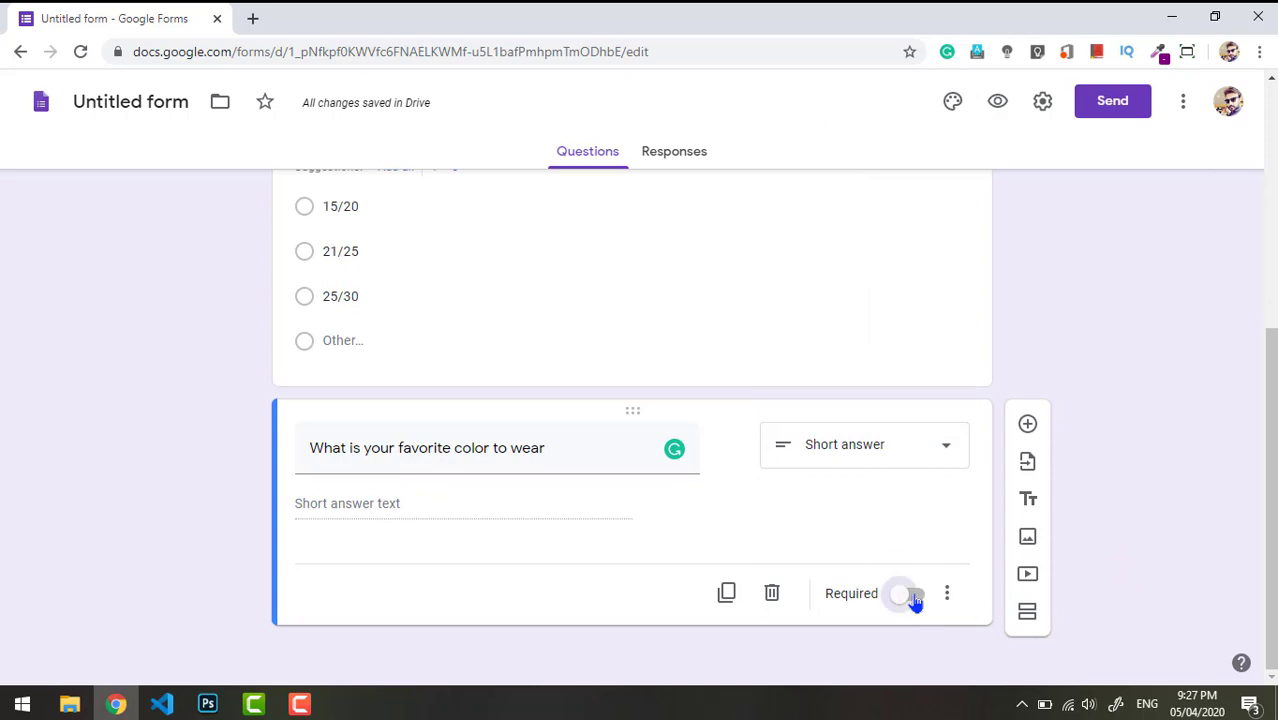
scroll(915, 600, up, 7)
scroll(915, 600, down, 7)
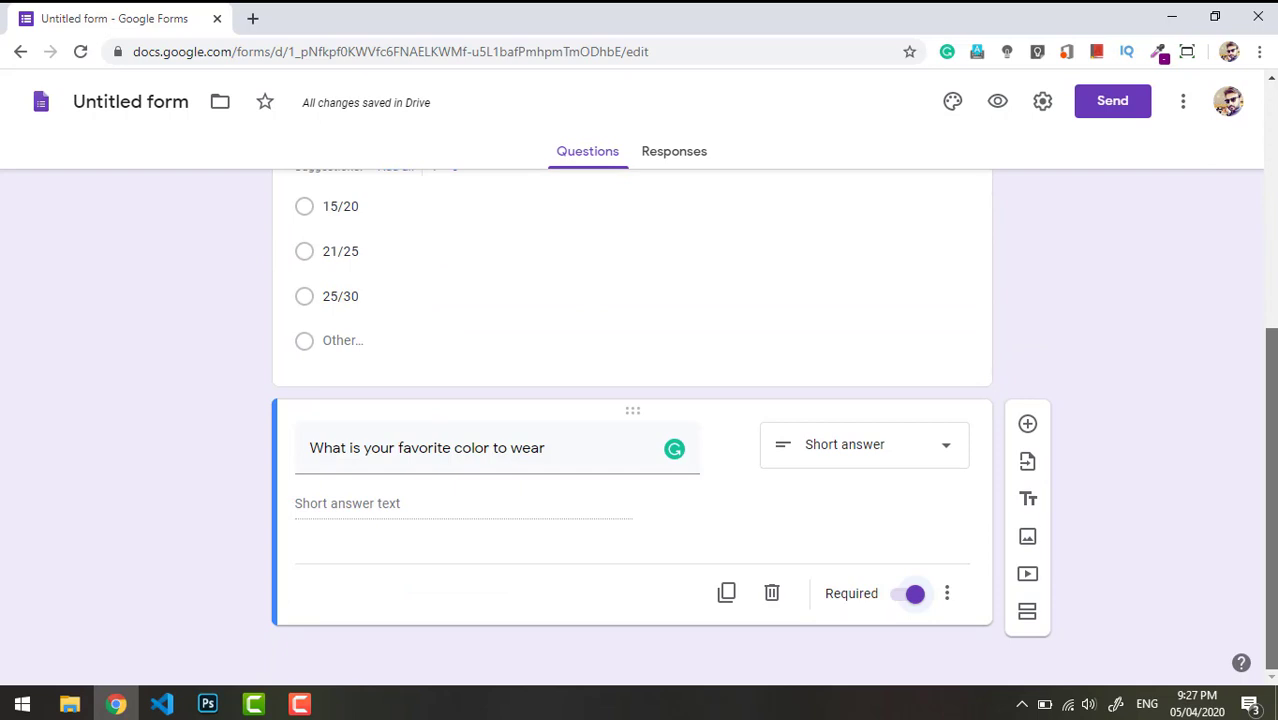
scroll(632, 430, up, 7)
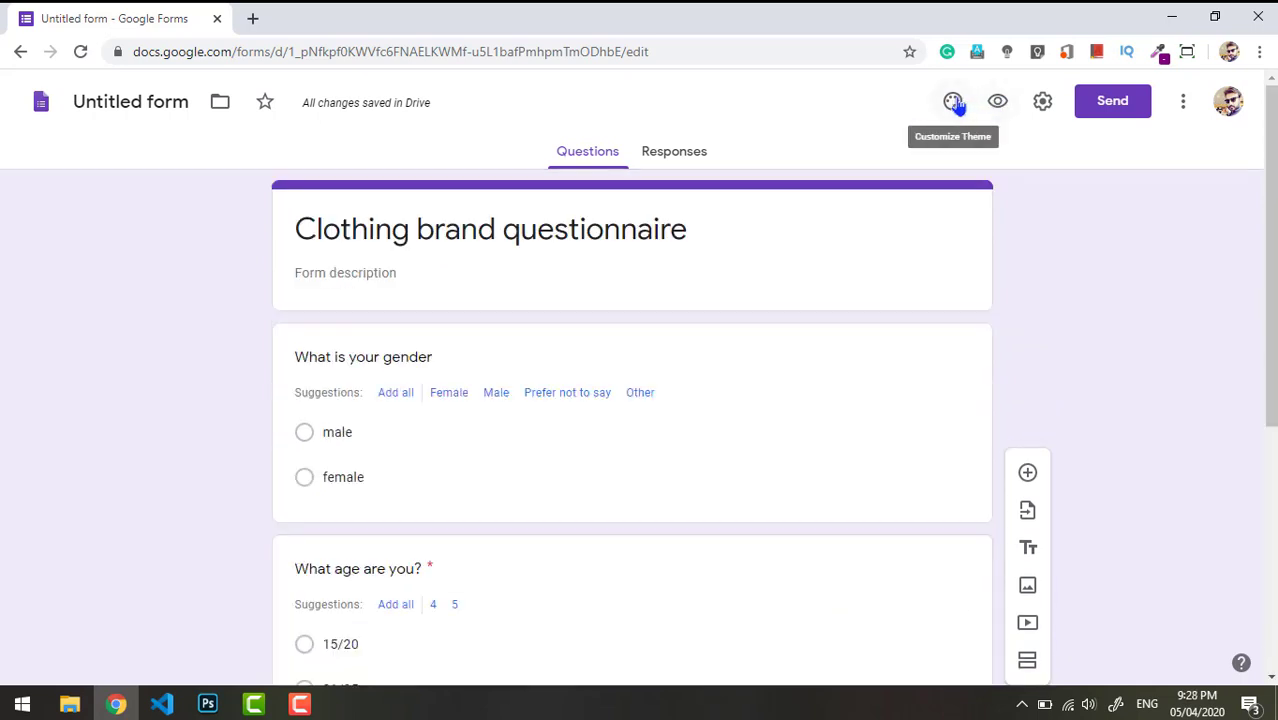
- Set the form's theme colour to orange, trying Red Orange first
click(955, 103)
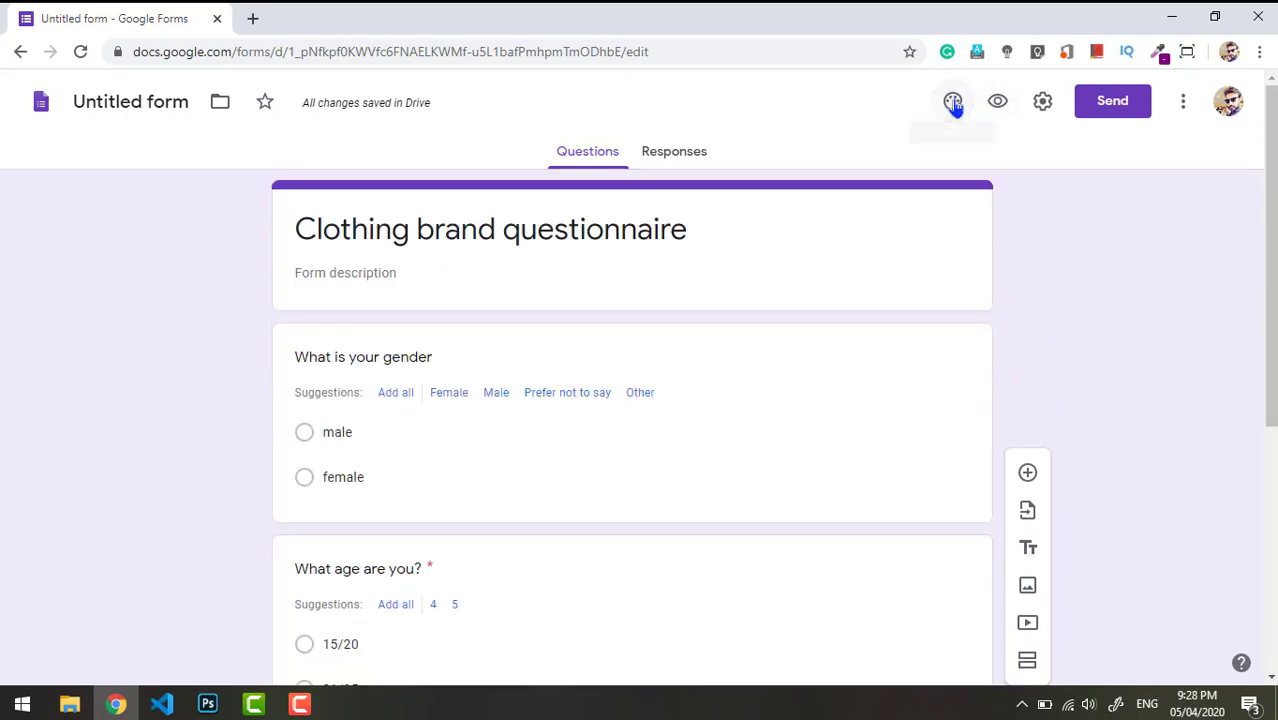
click(1085, 396)
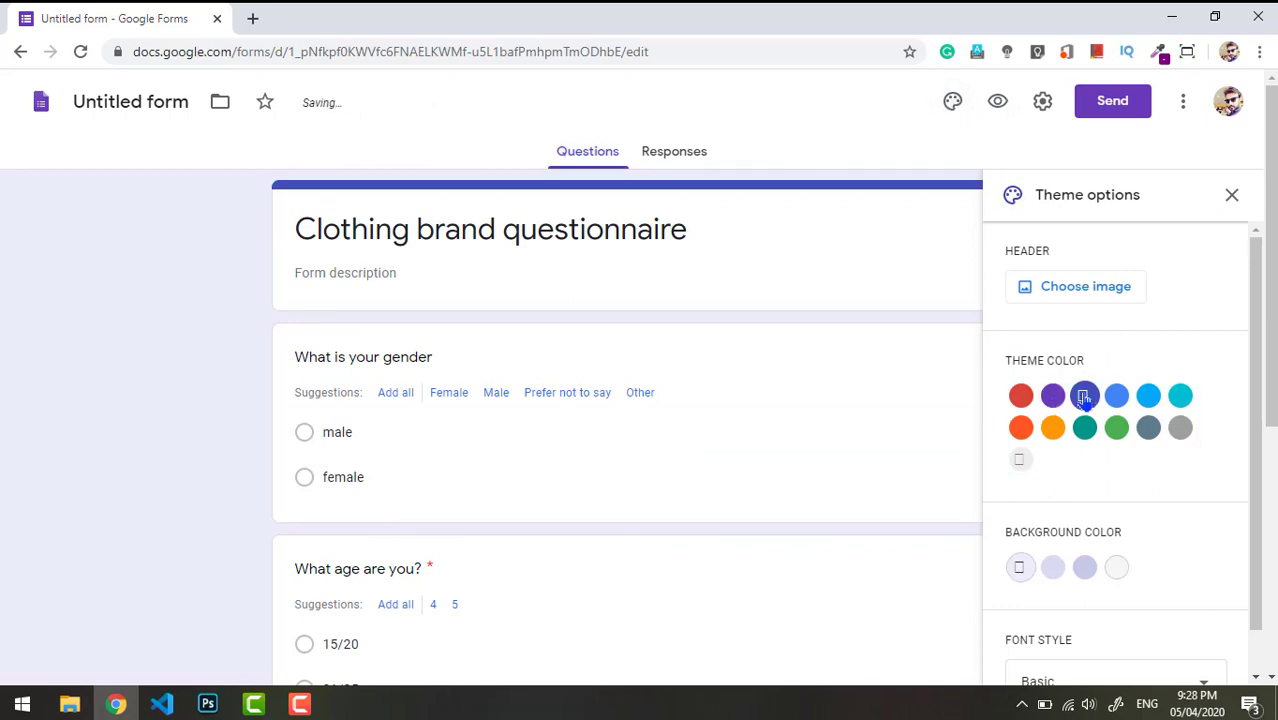
click(1021, 428)
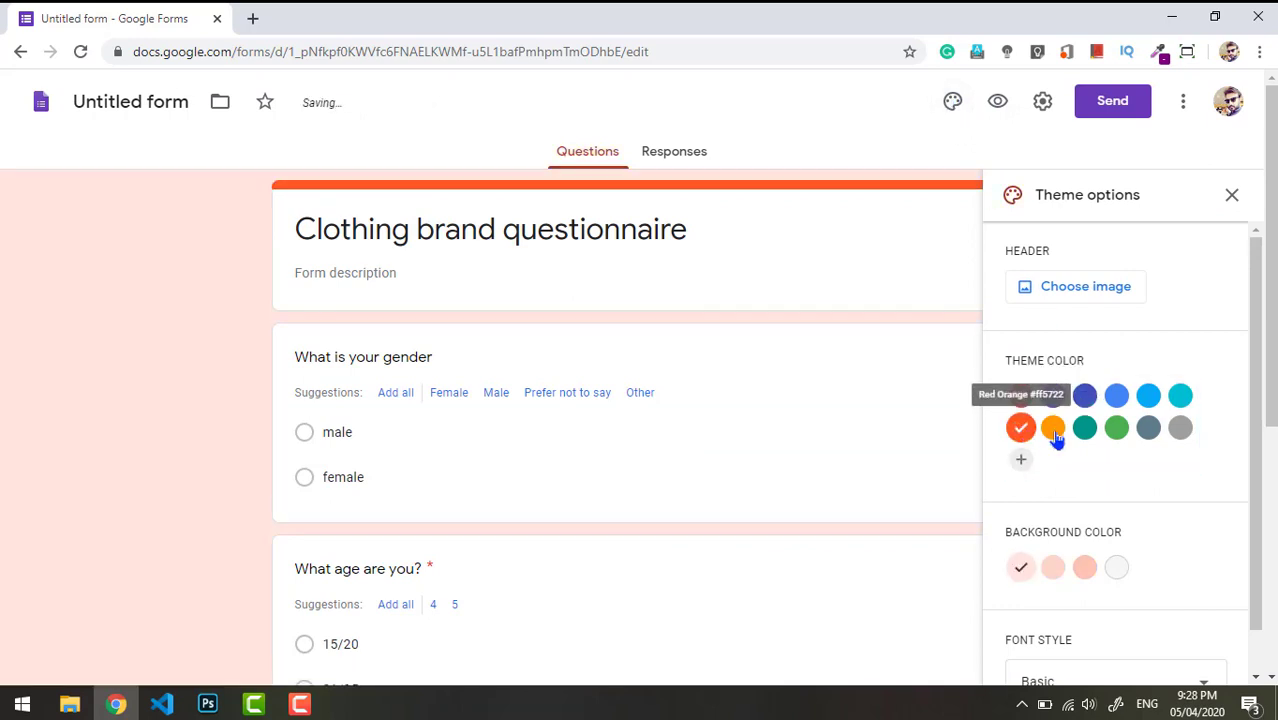
click(1055, 432)
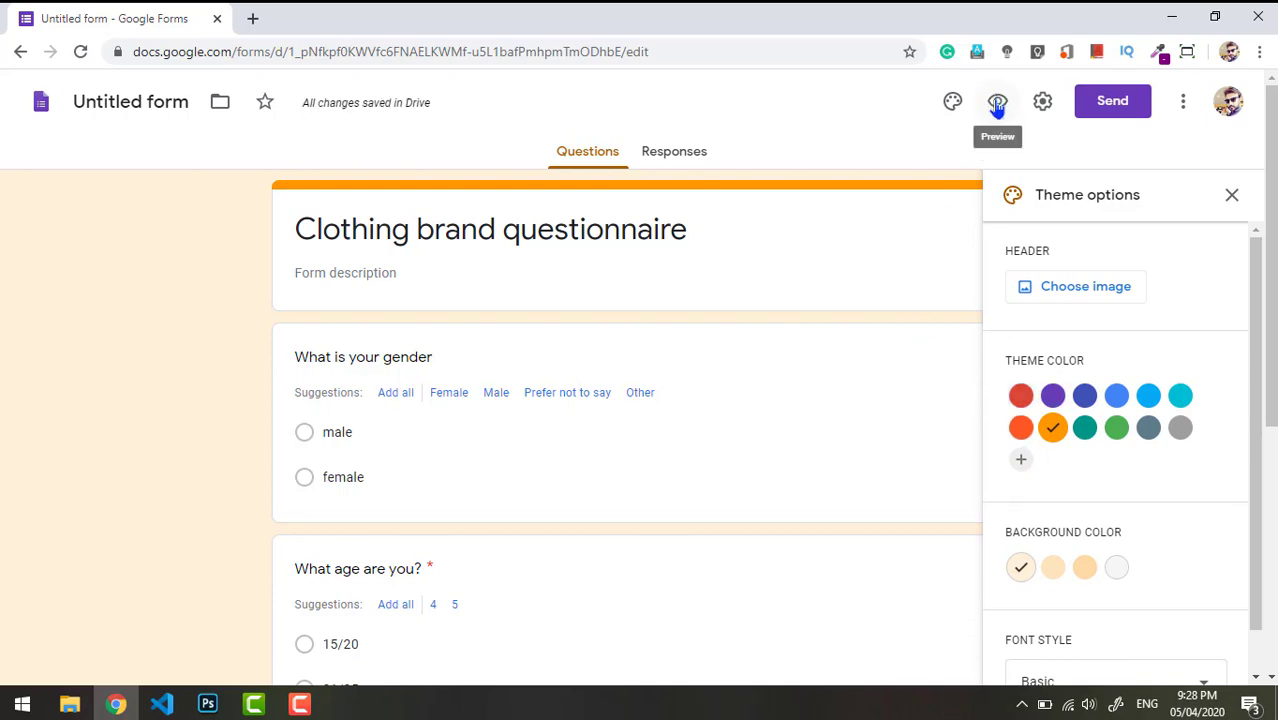
click(997, 104)
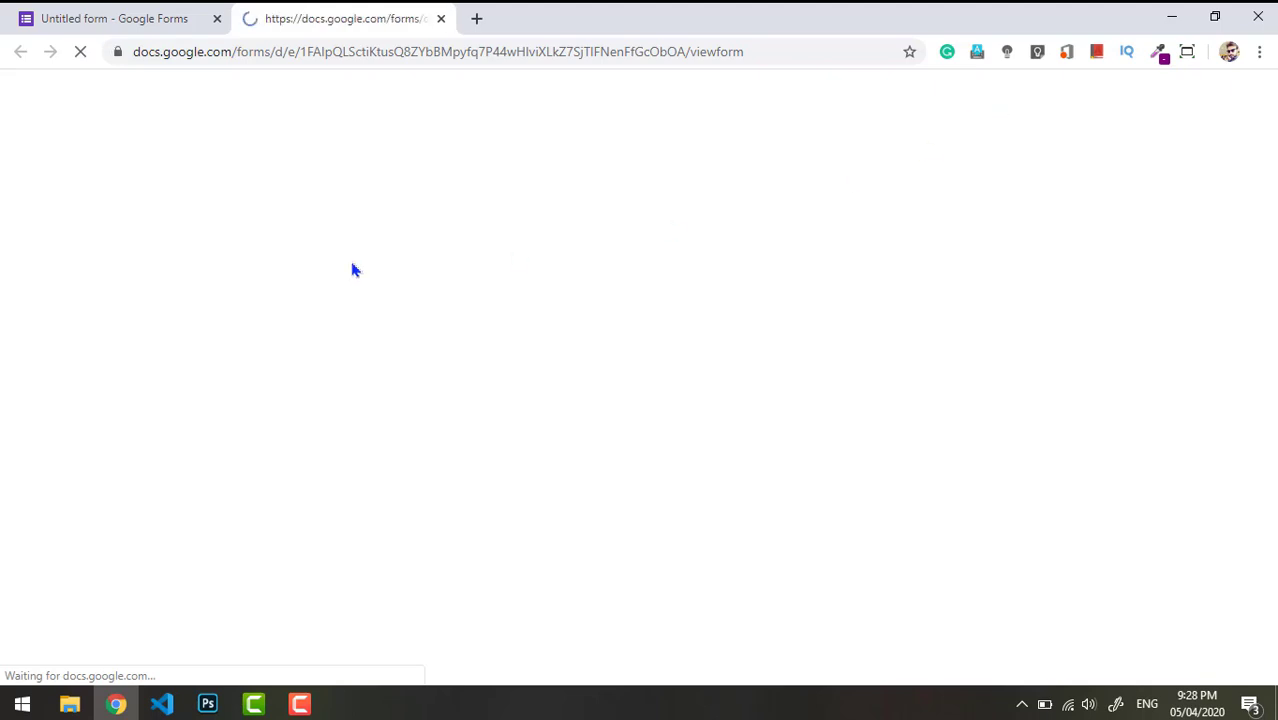
- Scroll through the respondent preview, then return to the form editor tab
scroll(631, 380, down, 3)
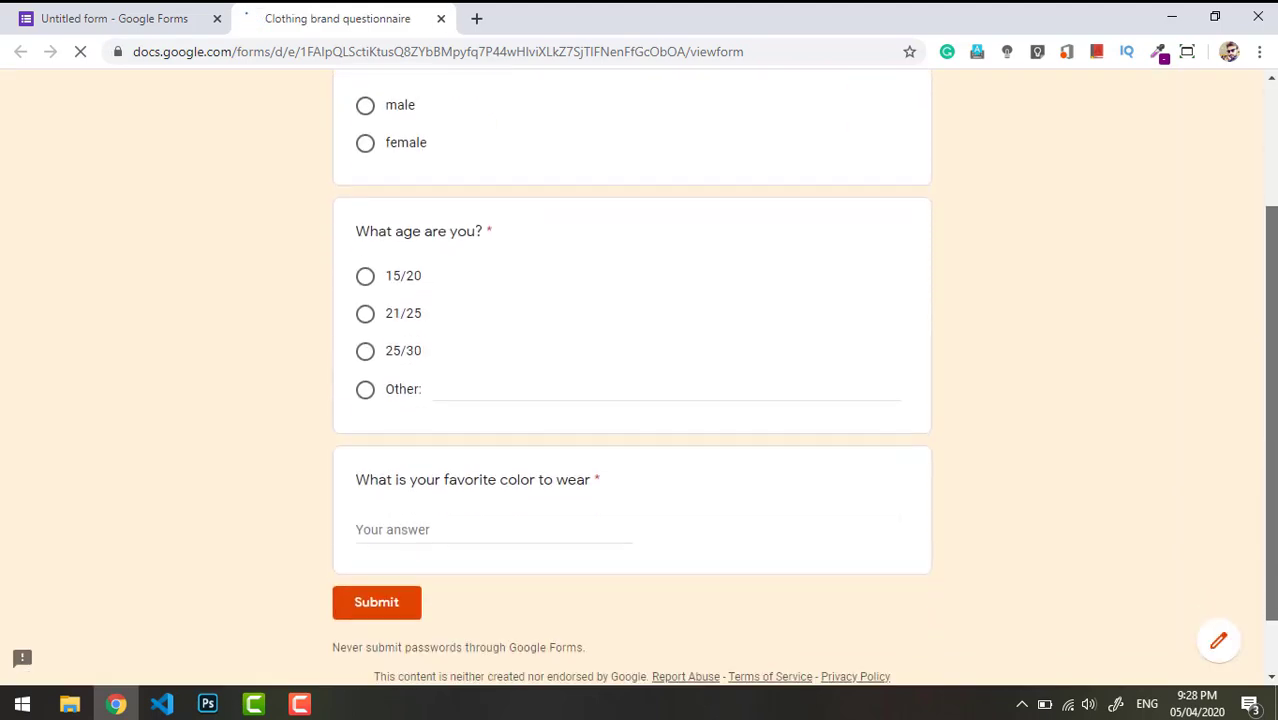
scroll(631, 380, down, 1)
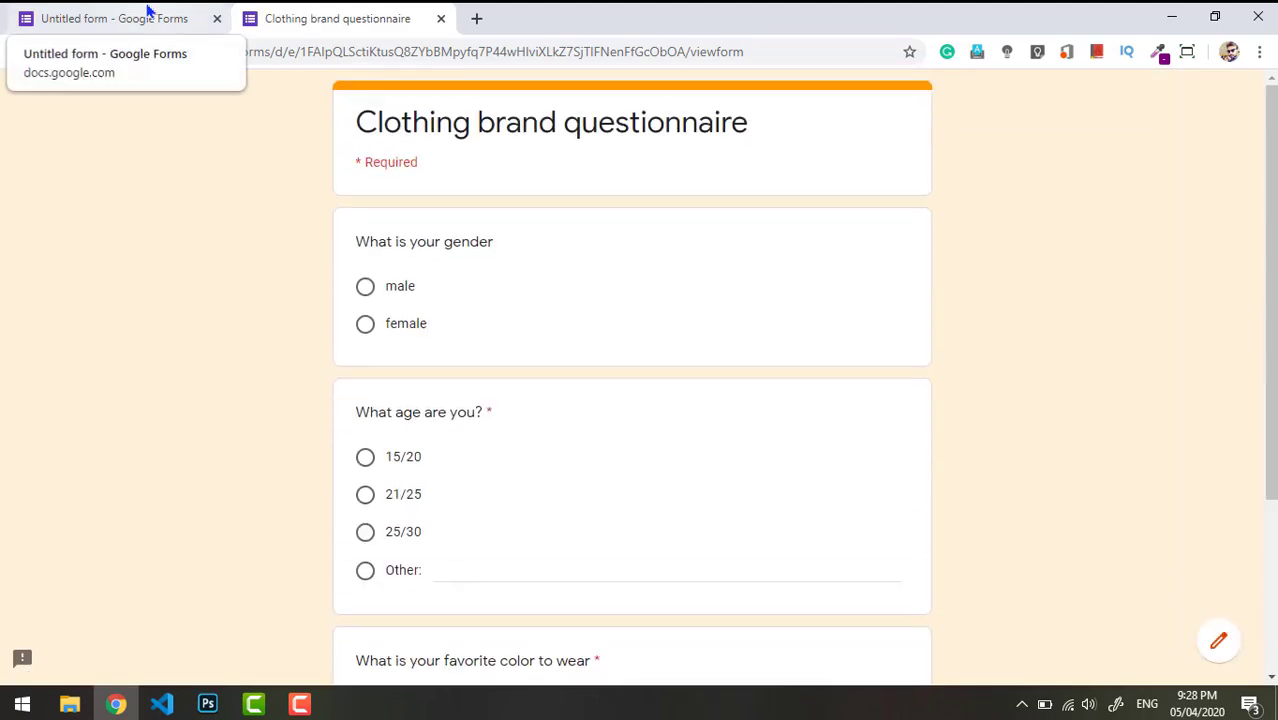
click(148, 12)
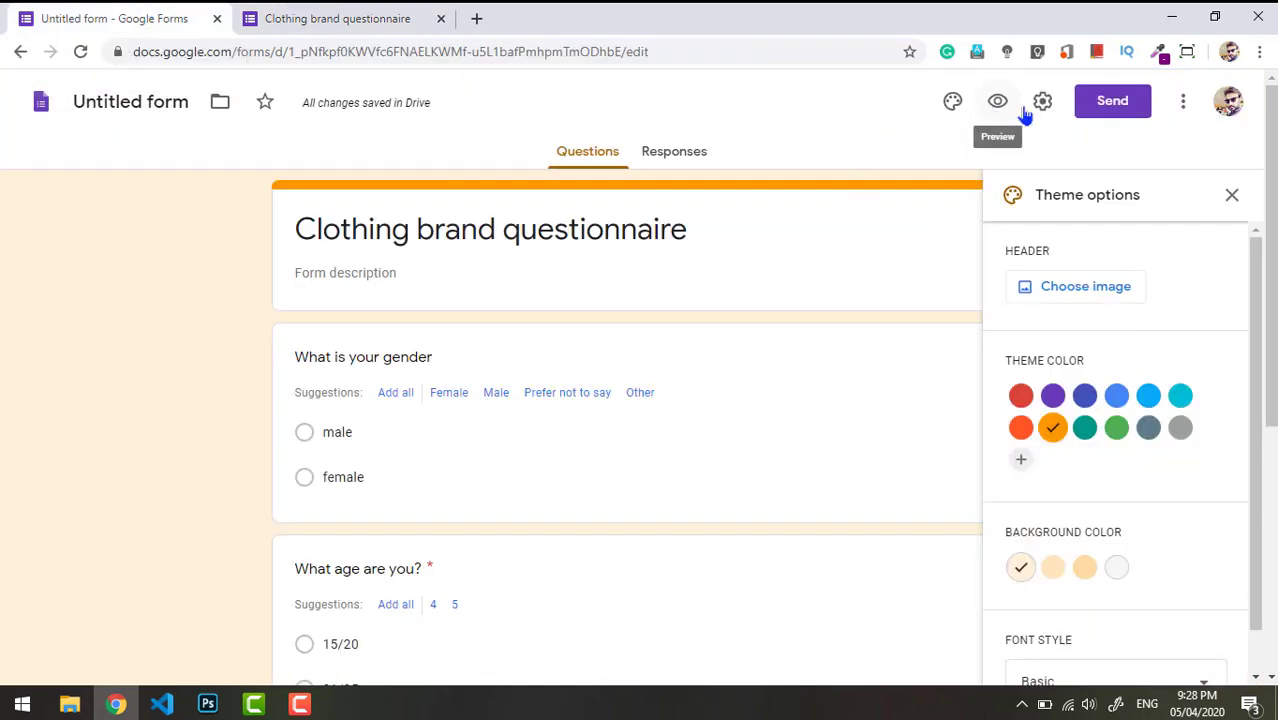
- Open Send form, enter a recipient email and then clear it, and switch to the link option
click(1104, 112)
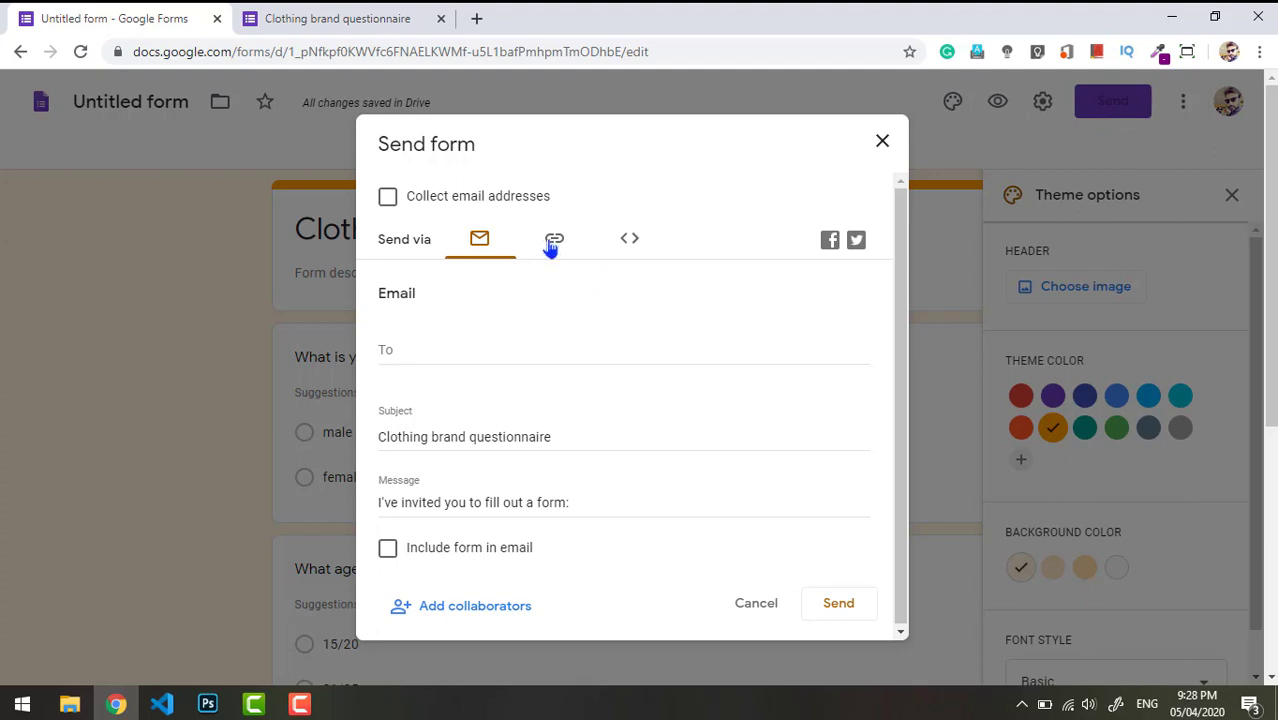
click(415, 348)
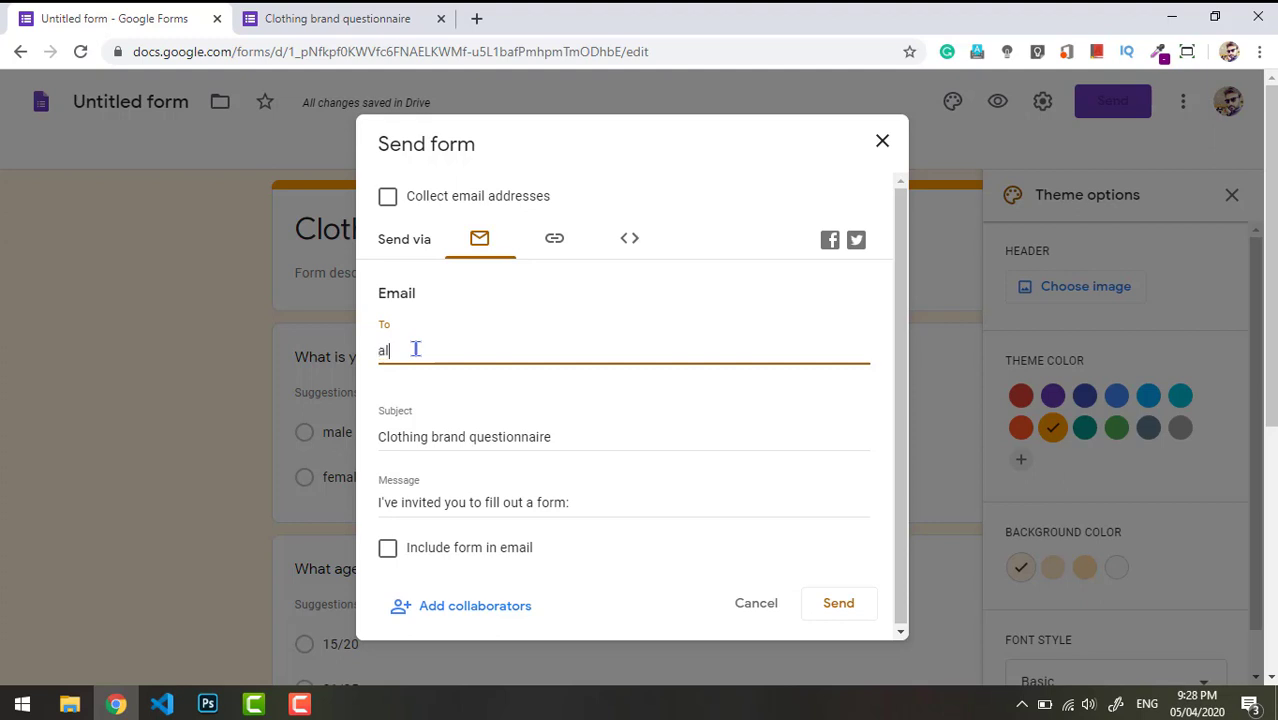
click(573, 372)
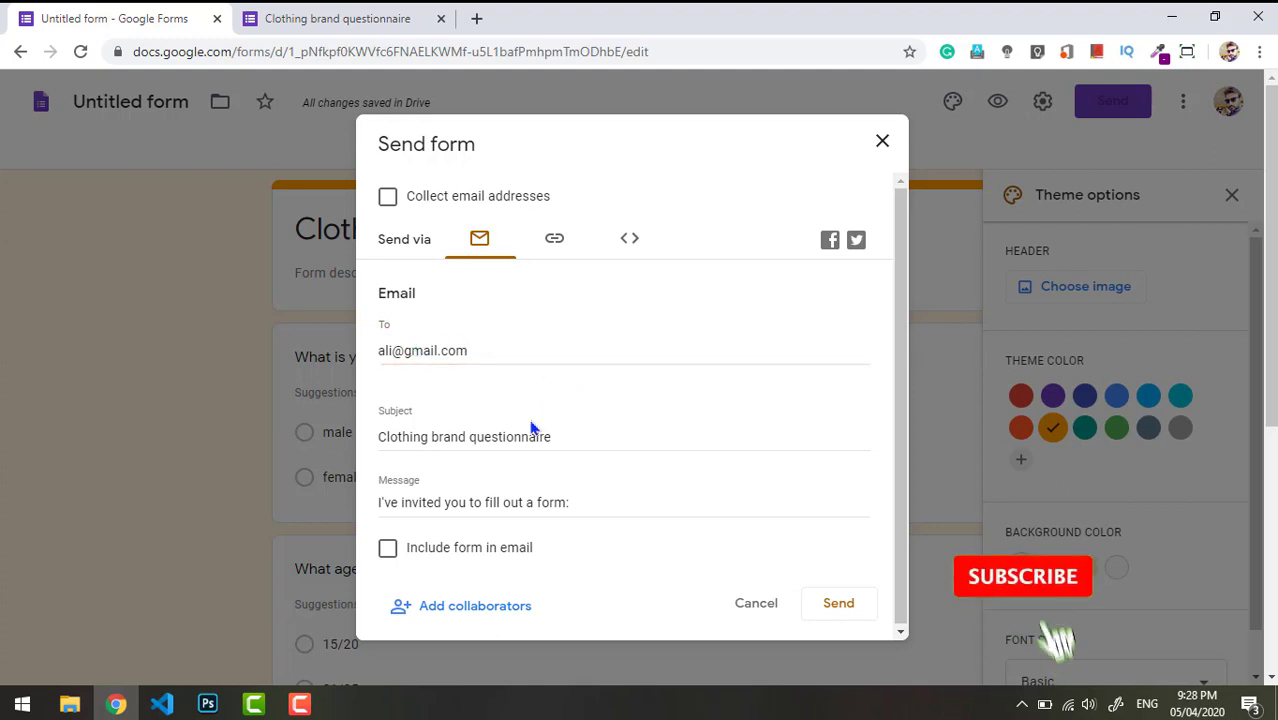
drag(491, 344, 318, 363)
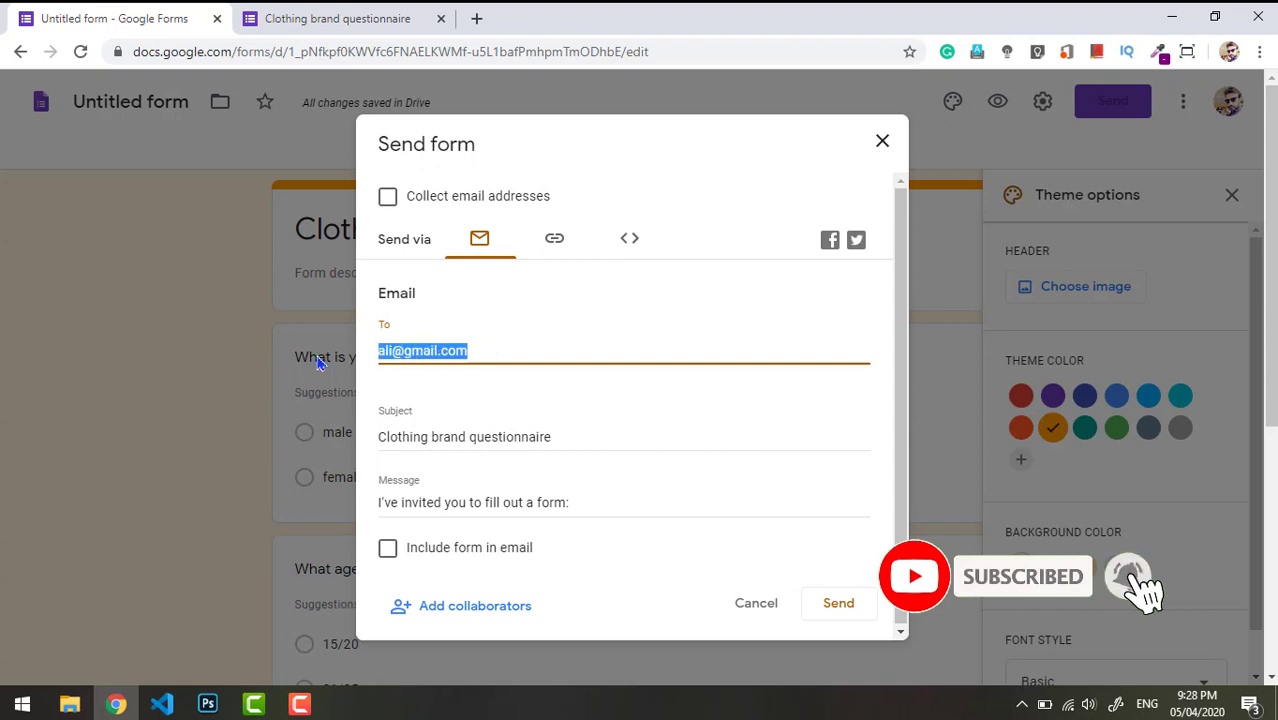
key(BackSpace)
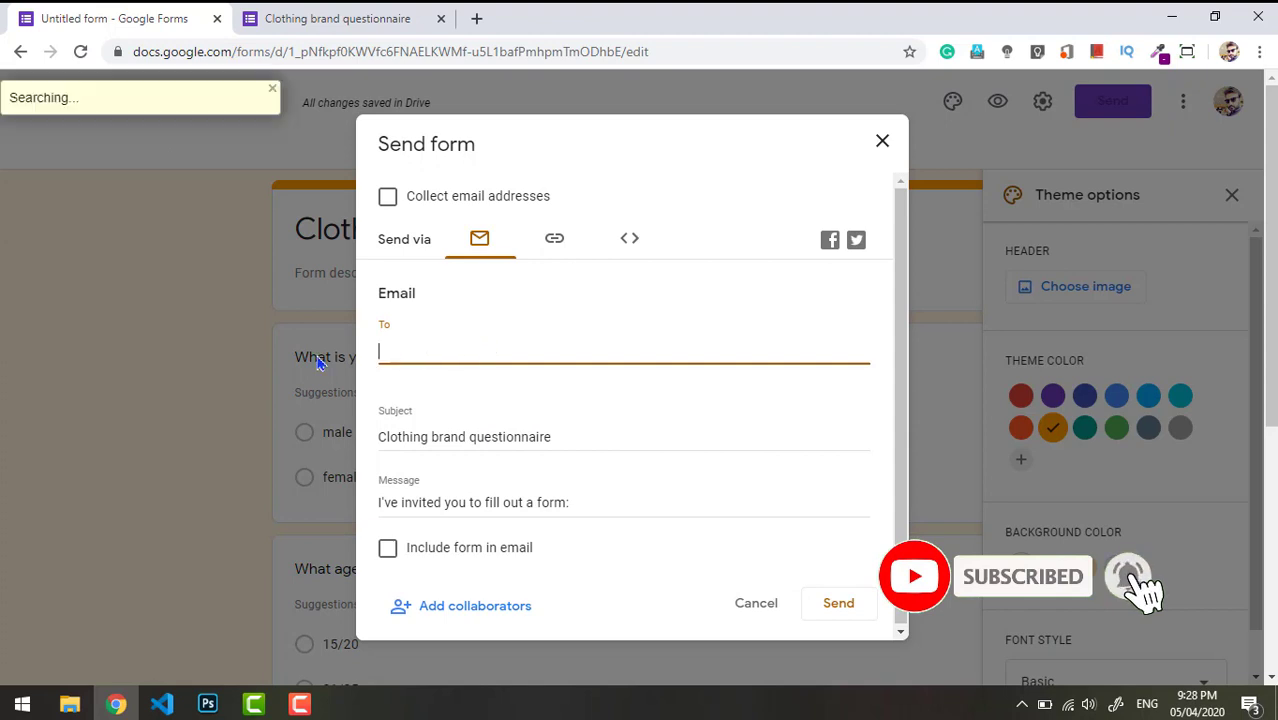
click(554, 241)
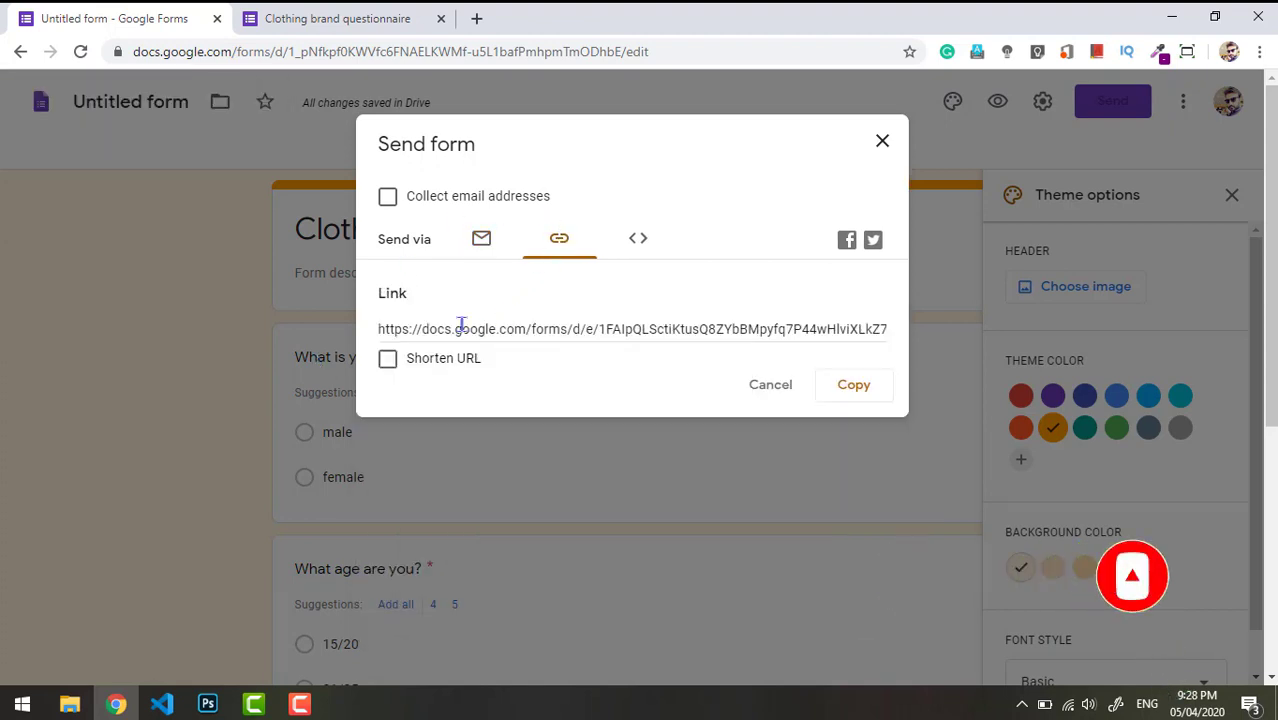
- Shorten the form link to a forms.gle URL, briefly checking the embed HTML view
drag(392, 328, 556, 321)
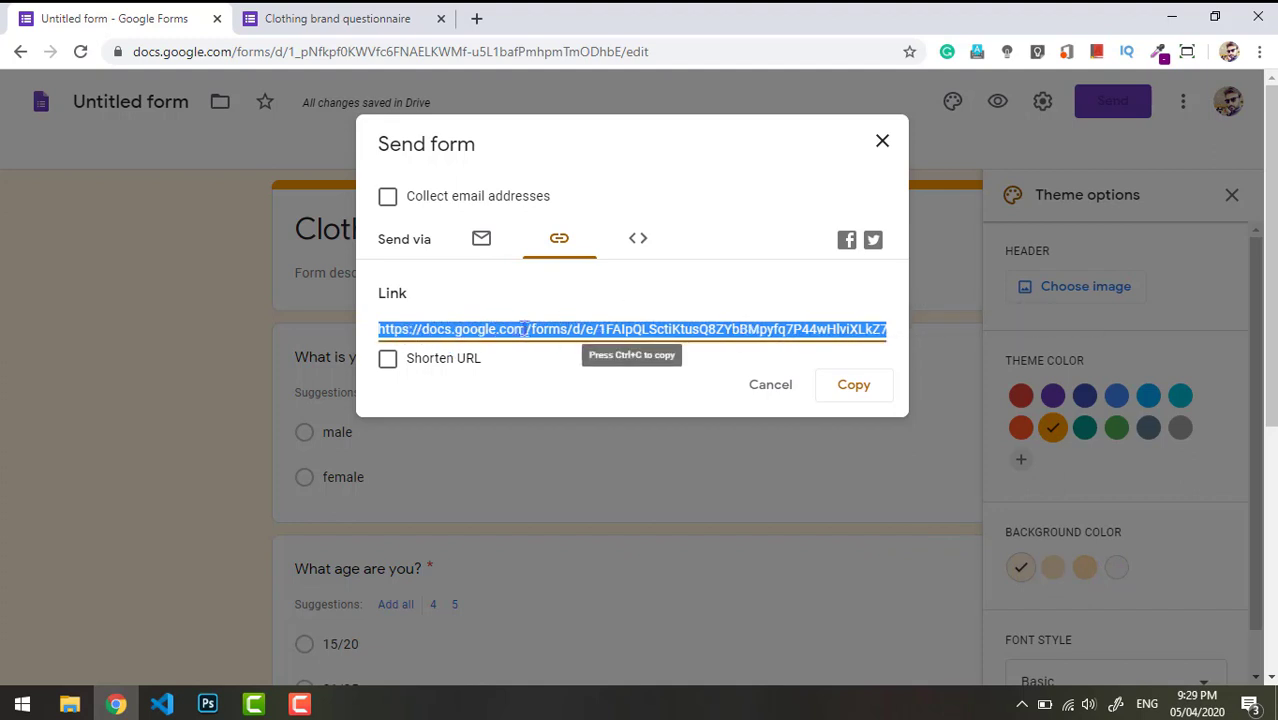
click(388, 362)
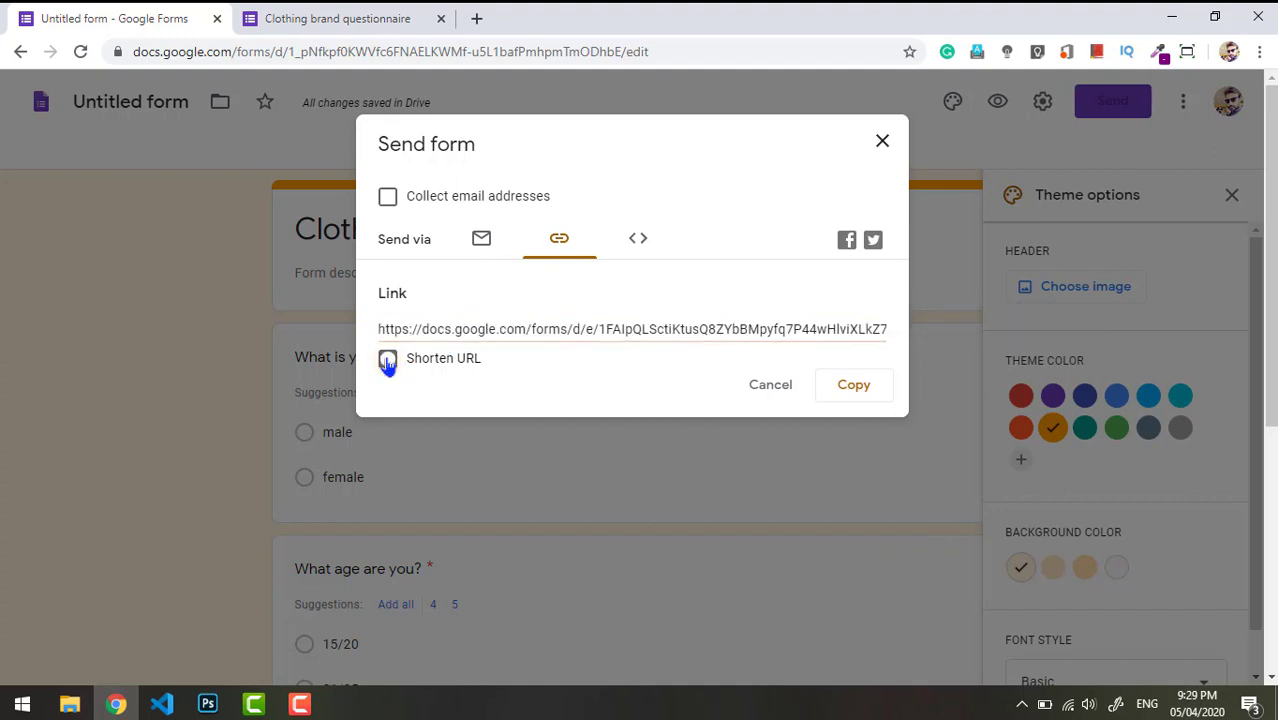
click(651, 329)
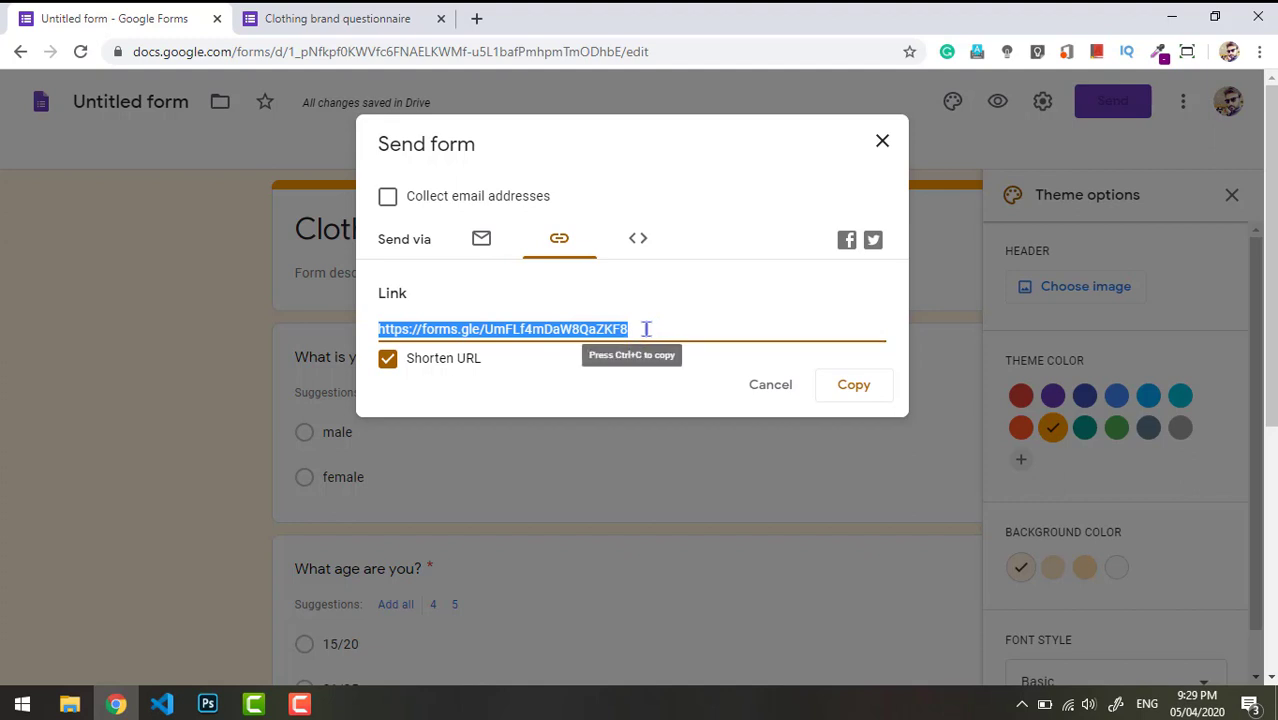
click(640, 243)
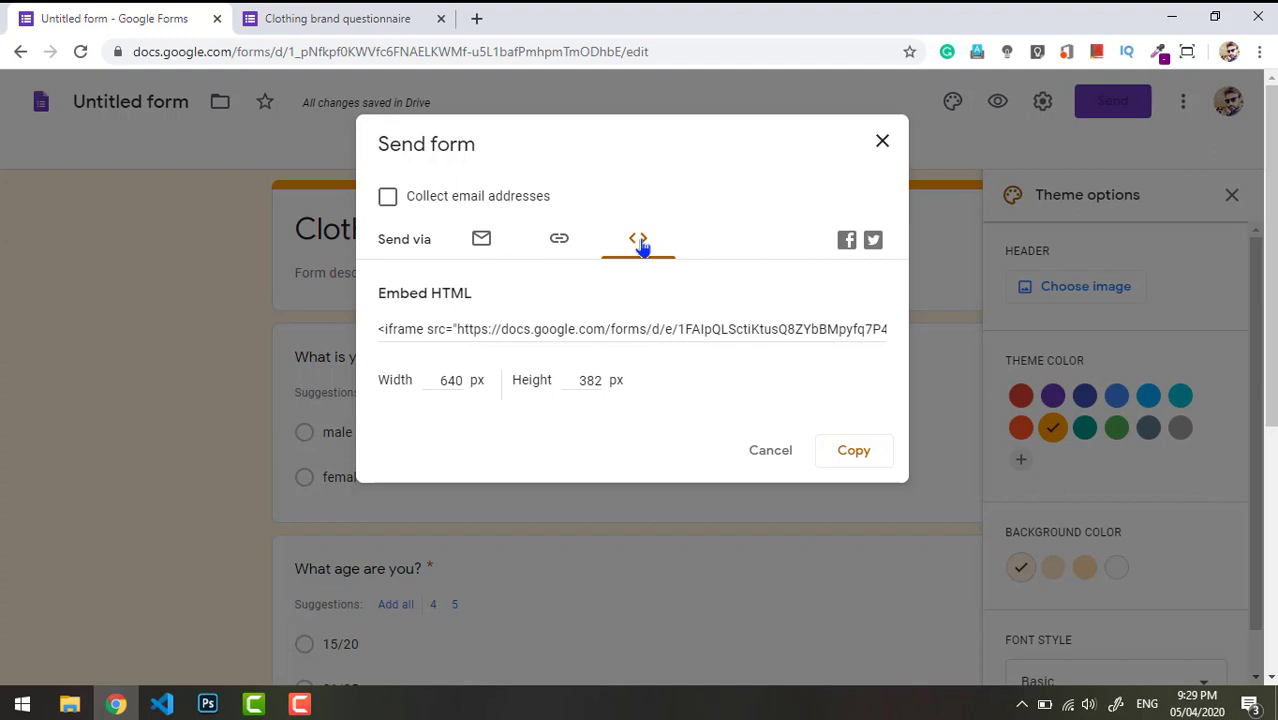
click(559, 243)
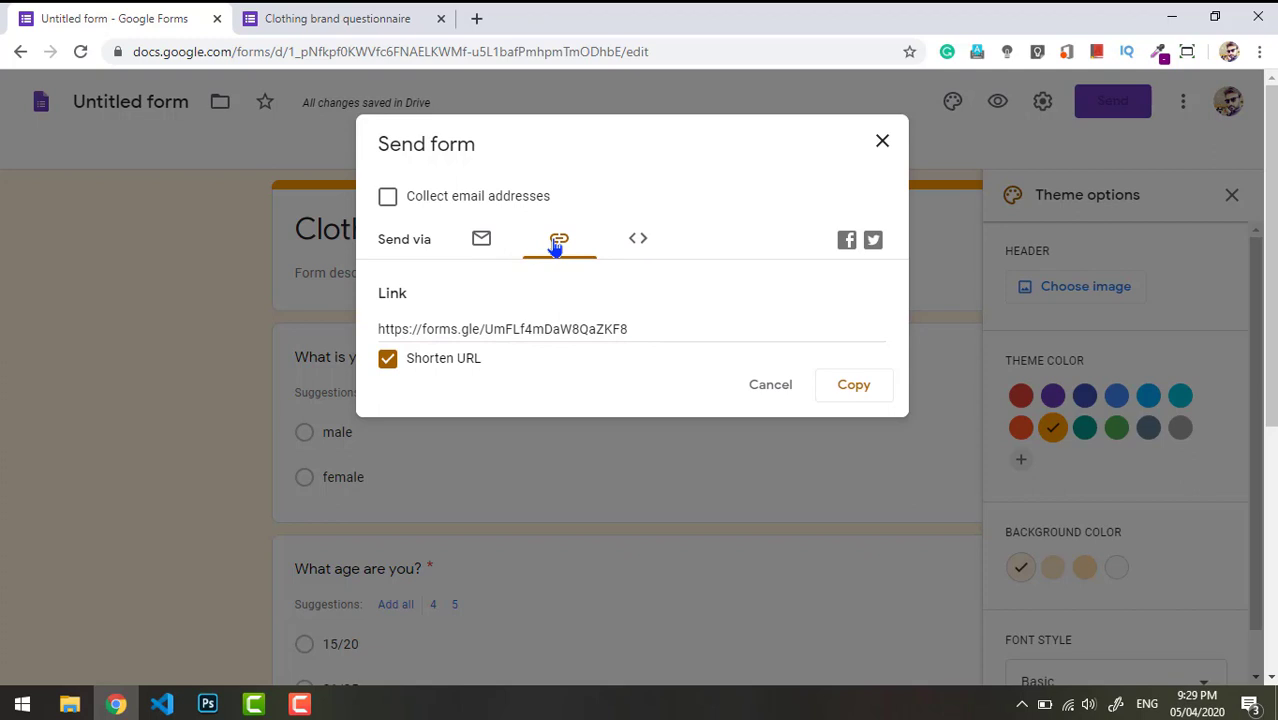
- Copy the short link, close the Send form dialog and open a new browser tab
click(640, 322)
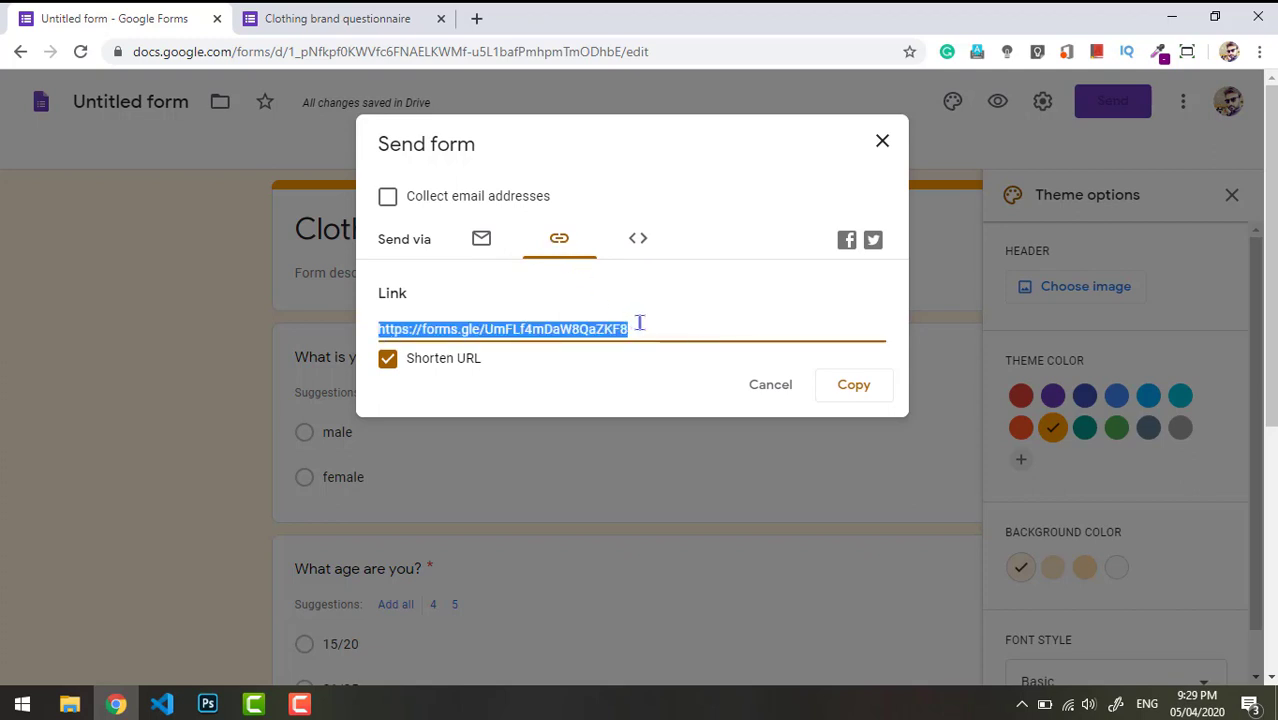
click(834, 388)
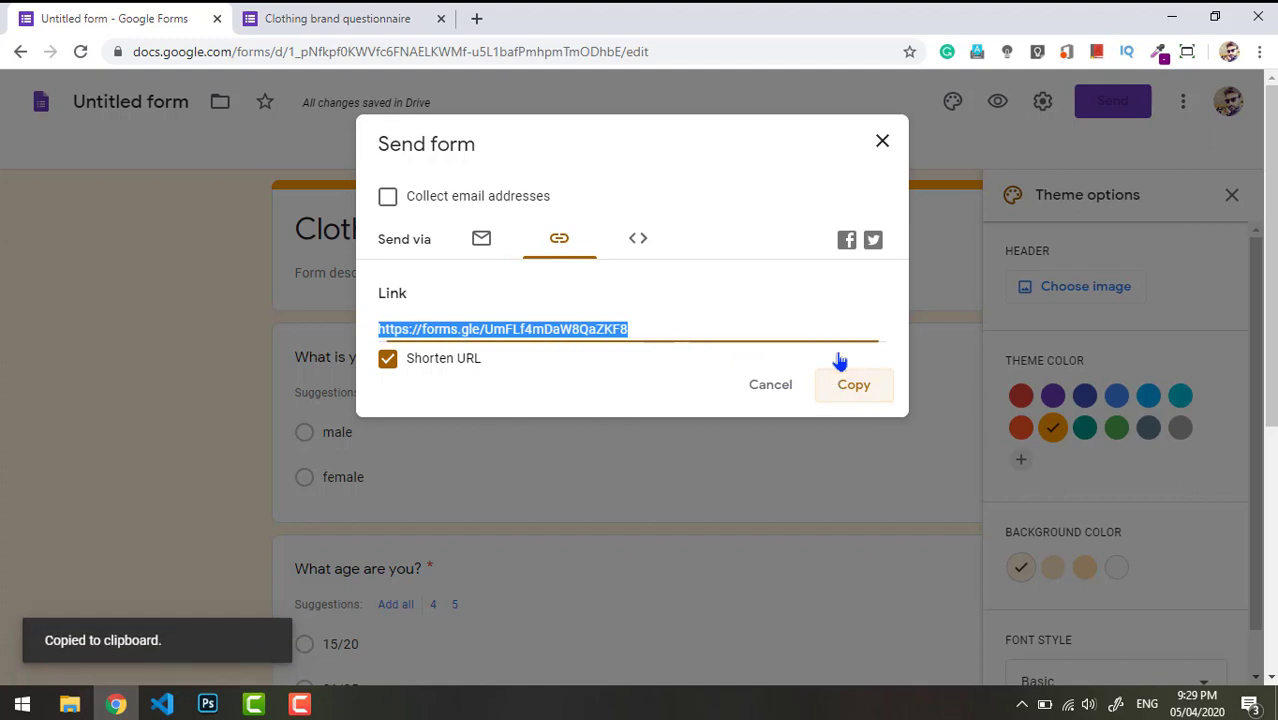
click(882, 143)
click(476, 18)
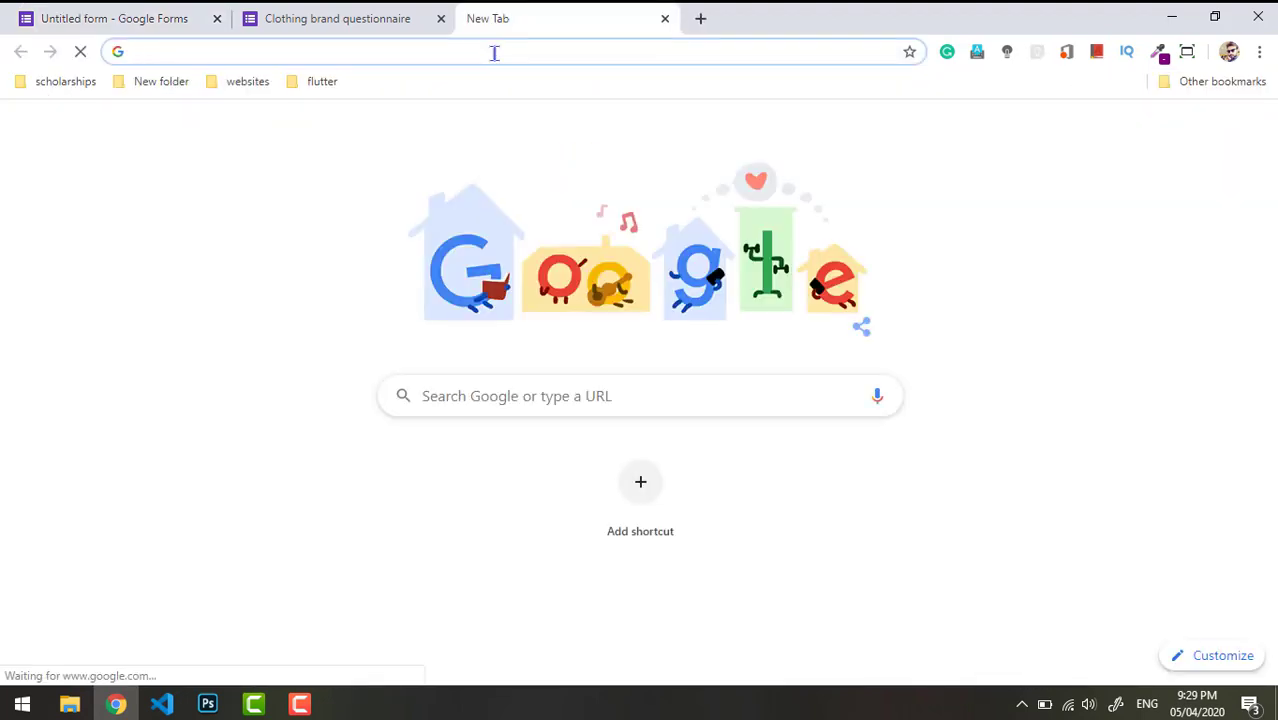
- Load the questionnaire from the pasted forms.gle short link
key(ctrl+v)
key(Return)
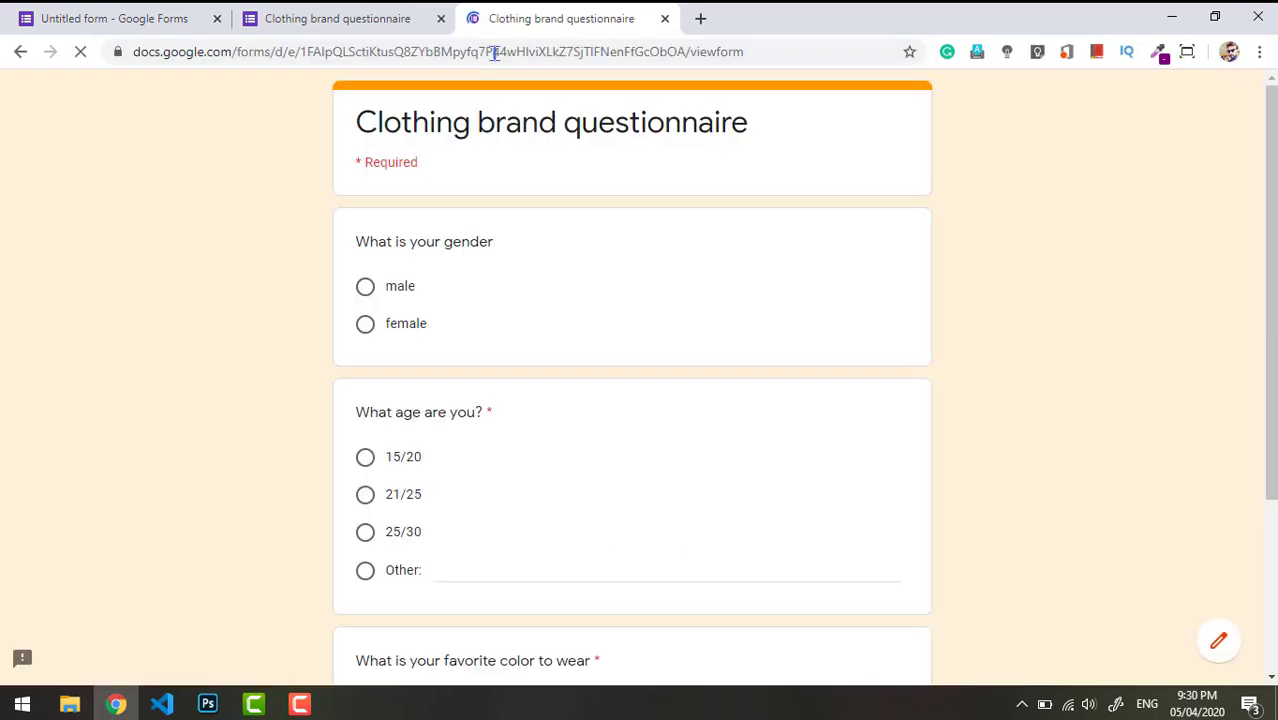
scroll(1265, 300, down, 3)
scroll(1237, 236, up, 3)
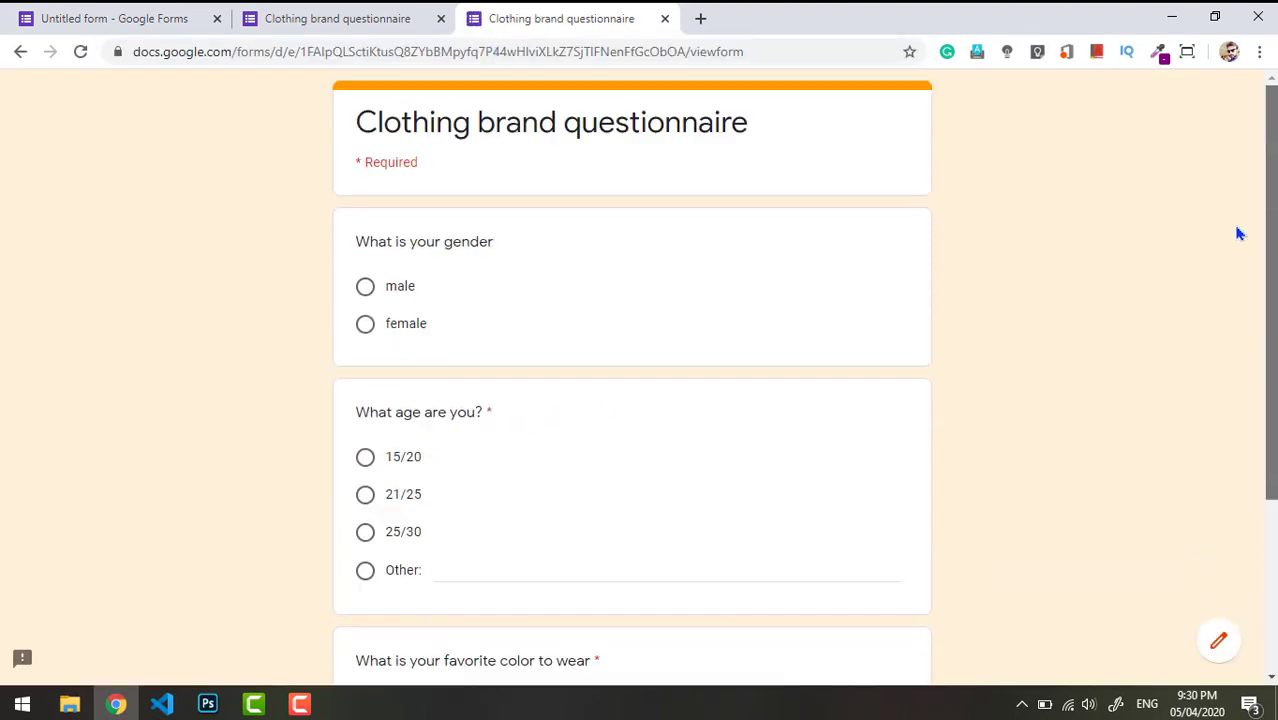
- Submit a test response: male, age 21/25, favourite colour red
click(365, 288)
click(365, 496)
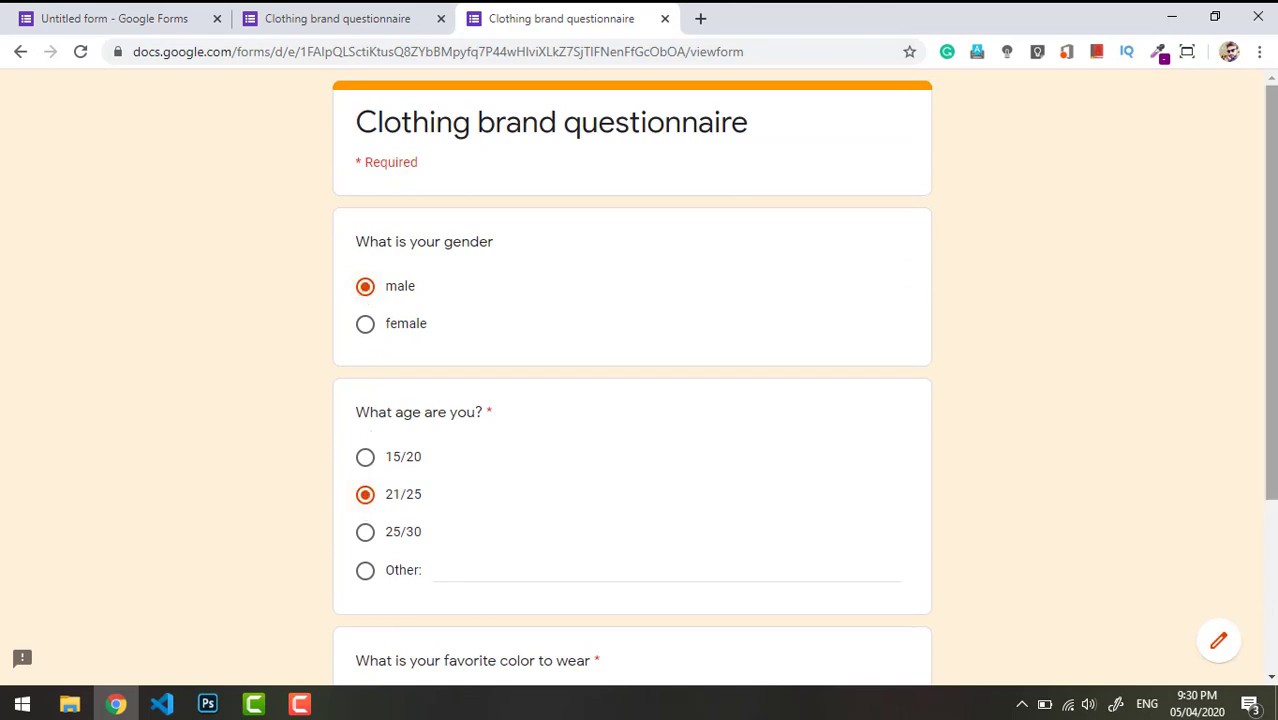
scroll(467, 456, down, 3)
click(467, 456)
text(red)
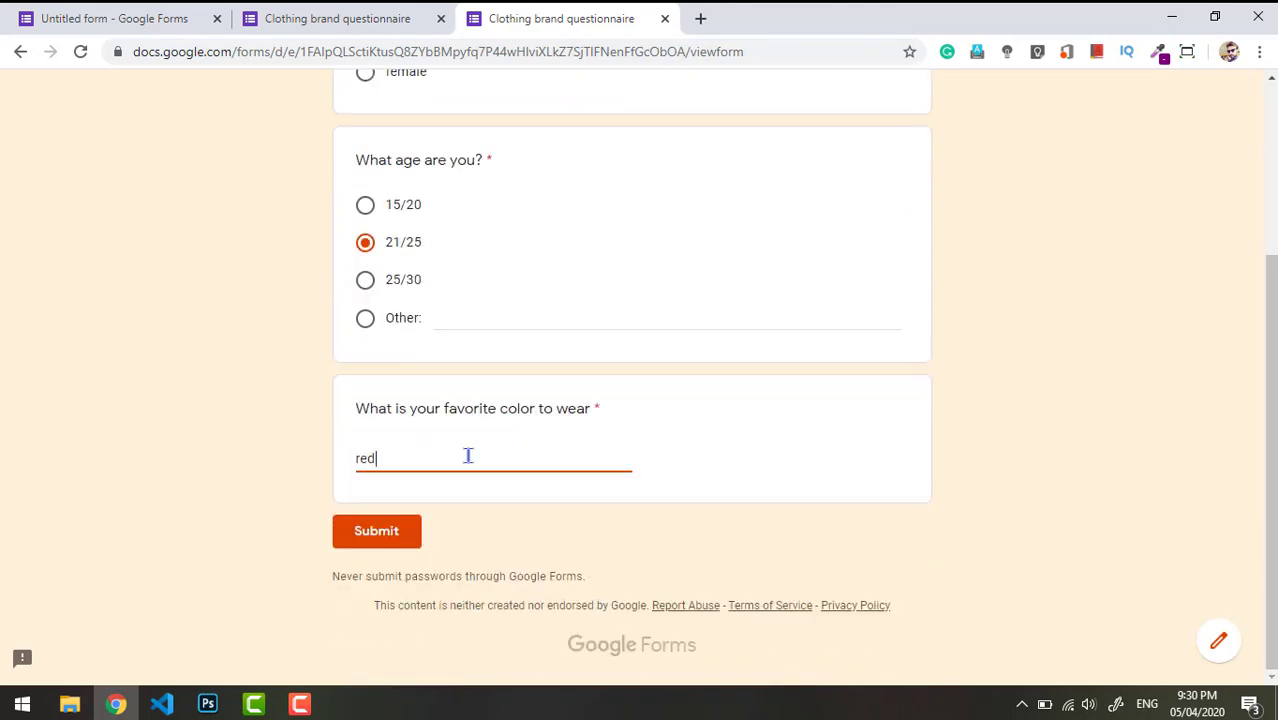
click(372, 531)
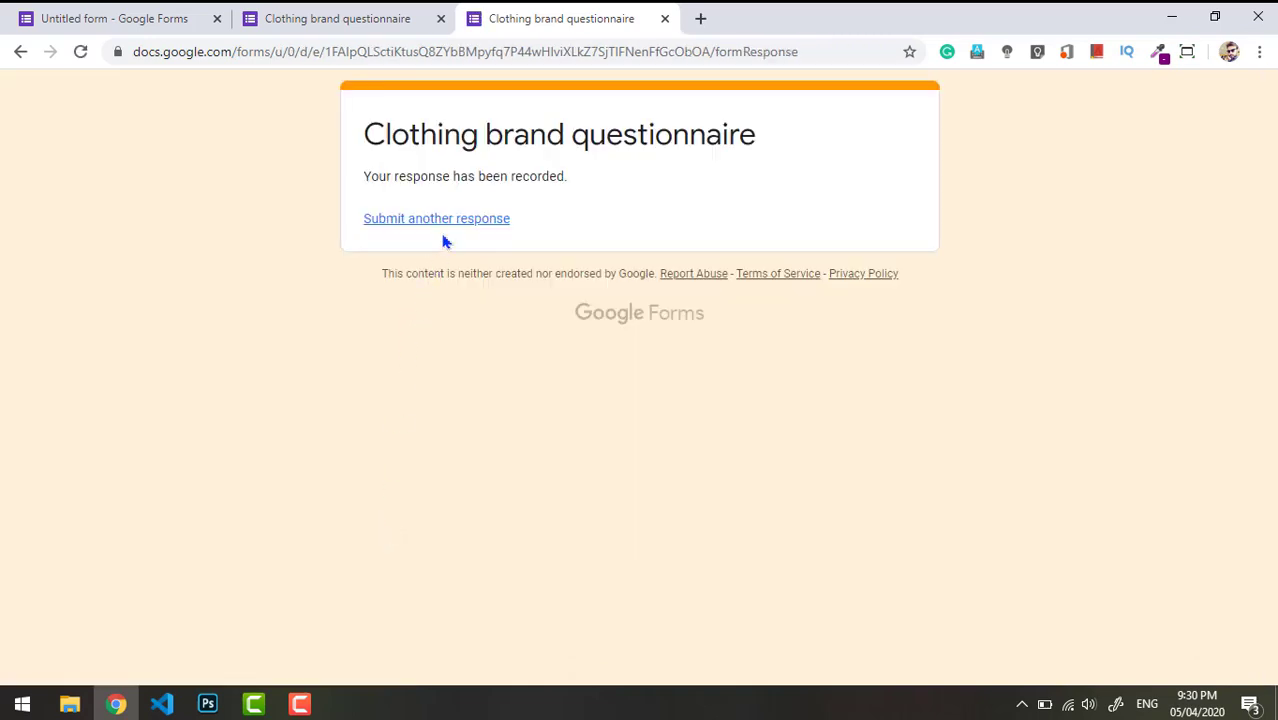
click(700, 19)
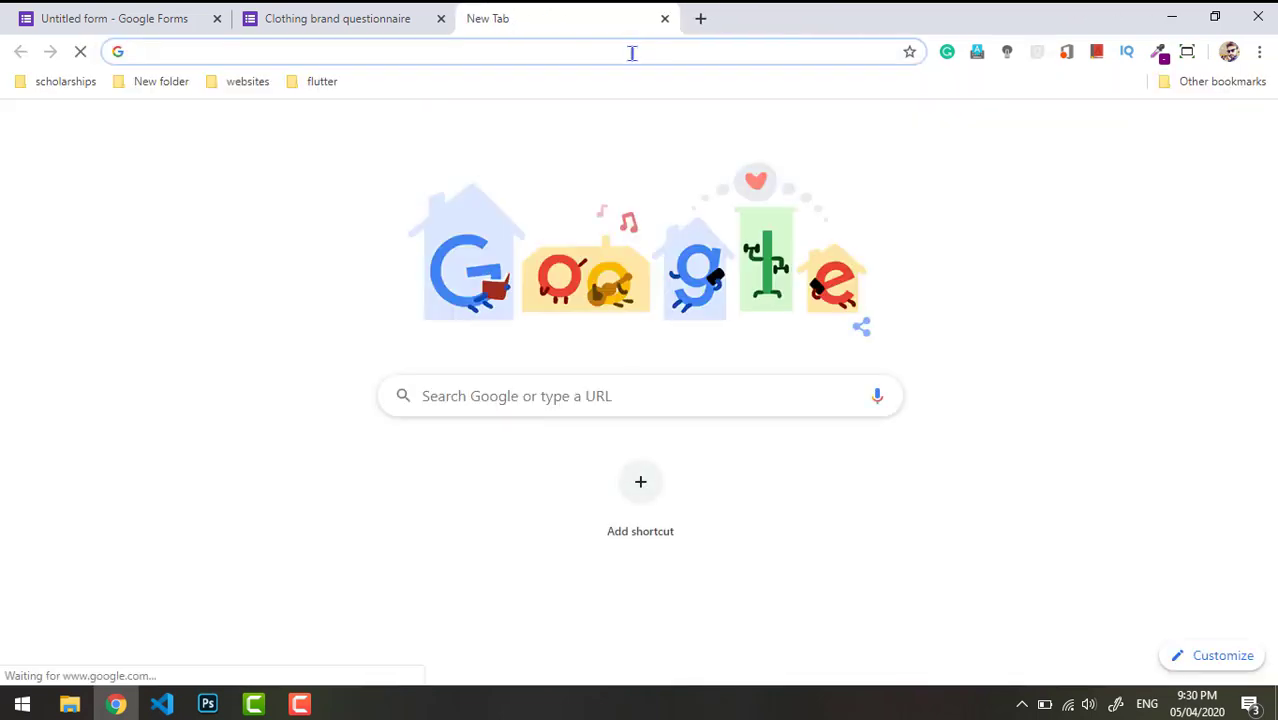
- Open the short link and submit a second response: female, age 25/30, favourite colour blue
key(ctrl+v)
key(Return)
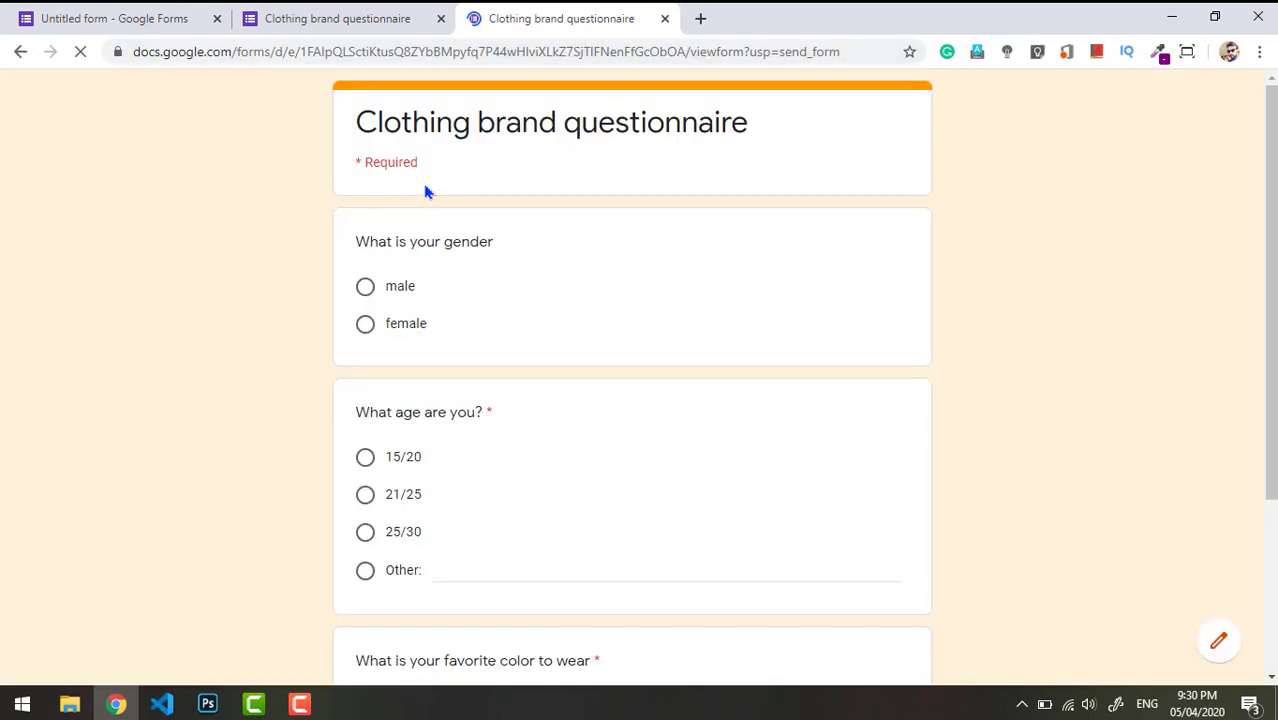
click(365, 286)
click(365, 323)
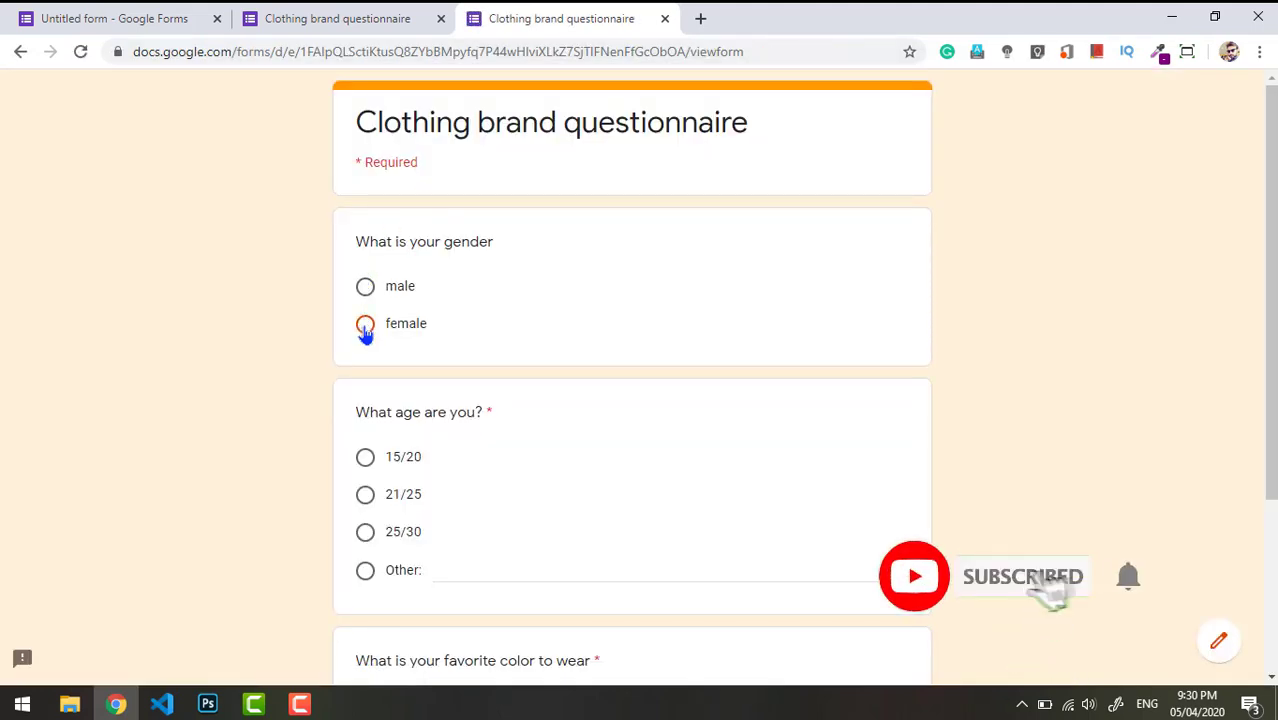
click(365, 494)
scroll(451, 443, down, 2)
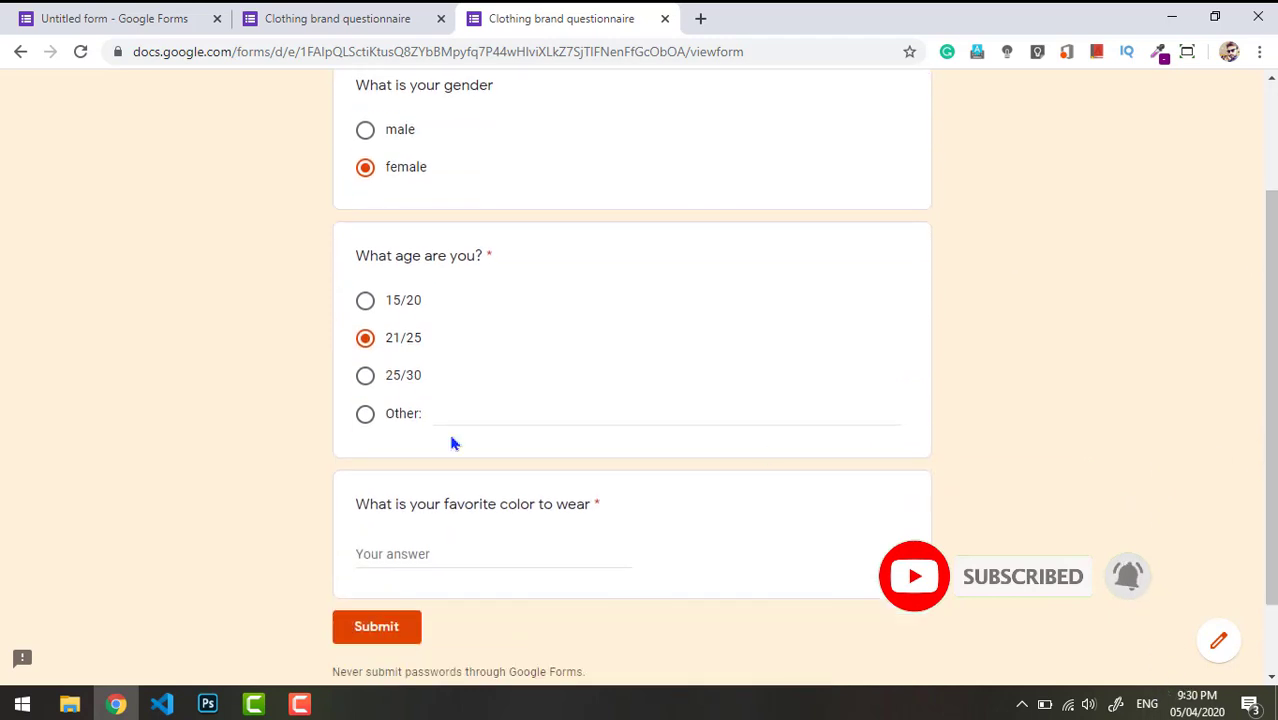
click(416, 556)
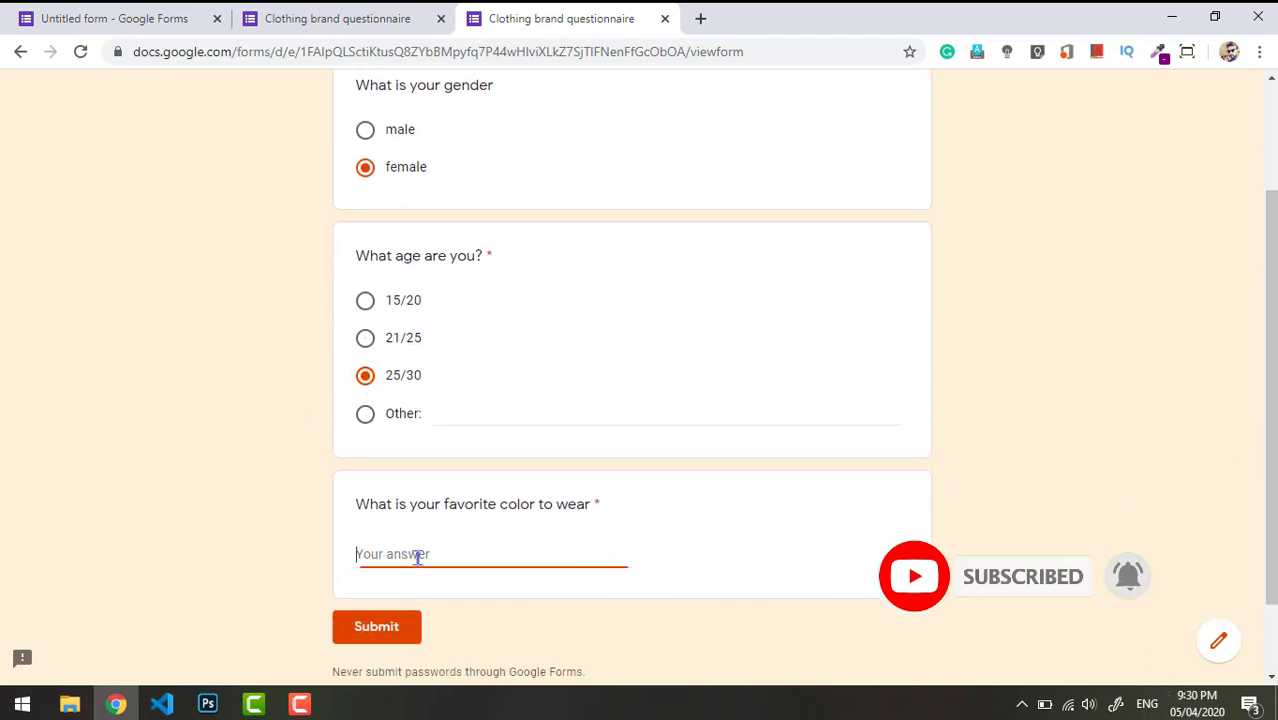
text(blue)
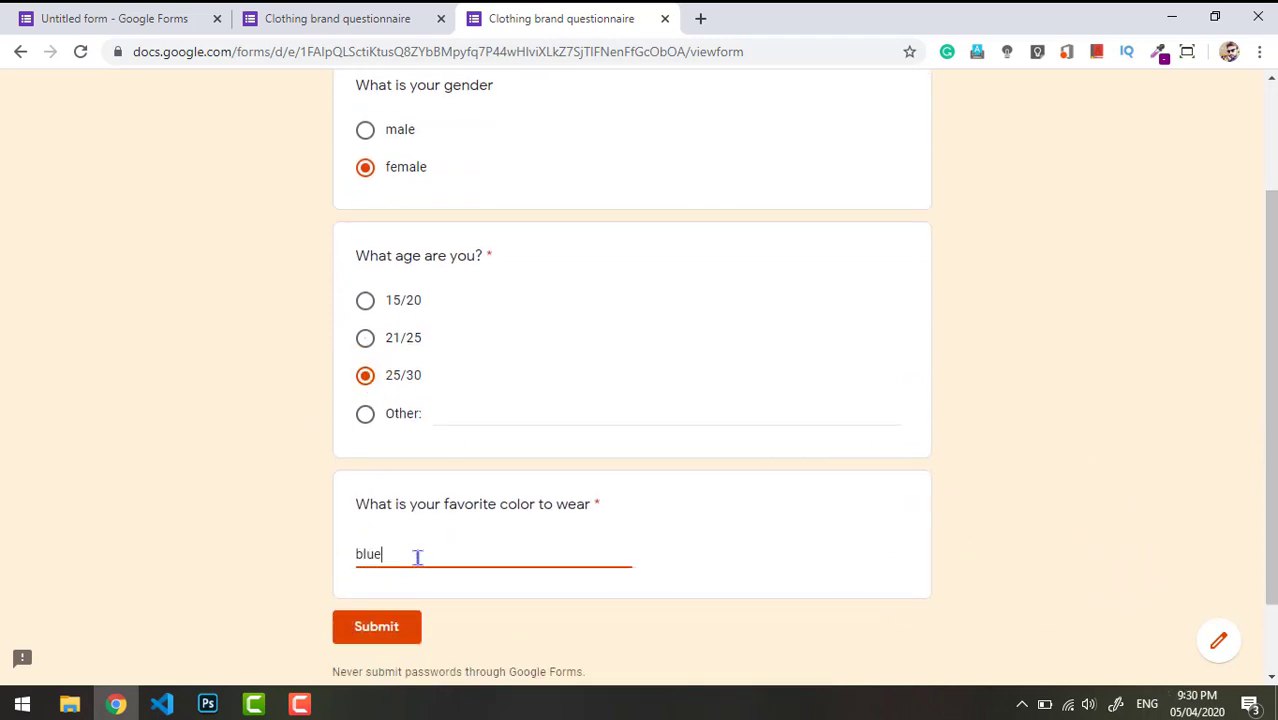
click(376, 632)
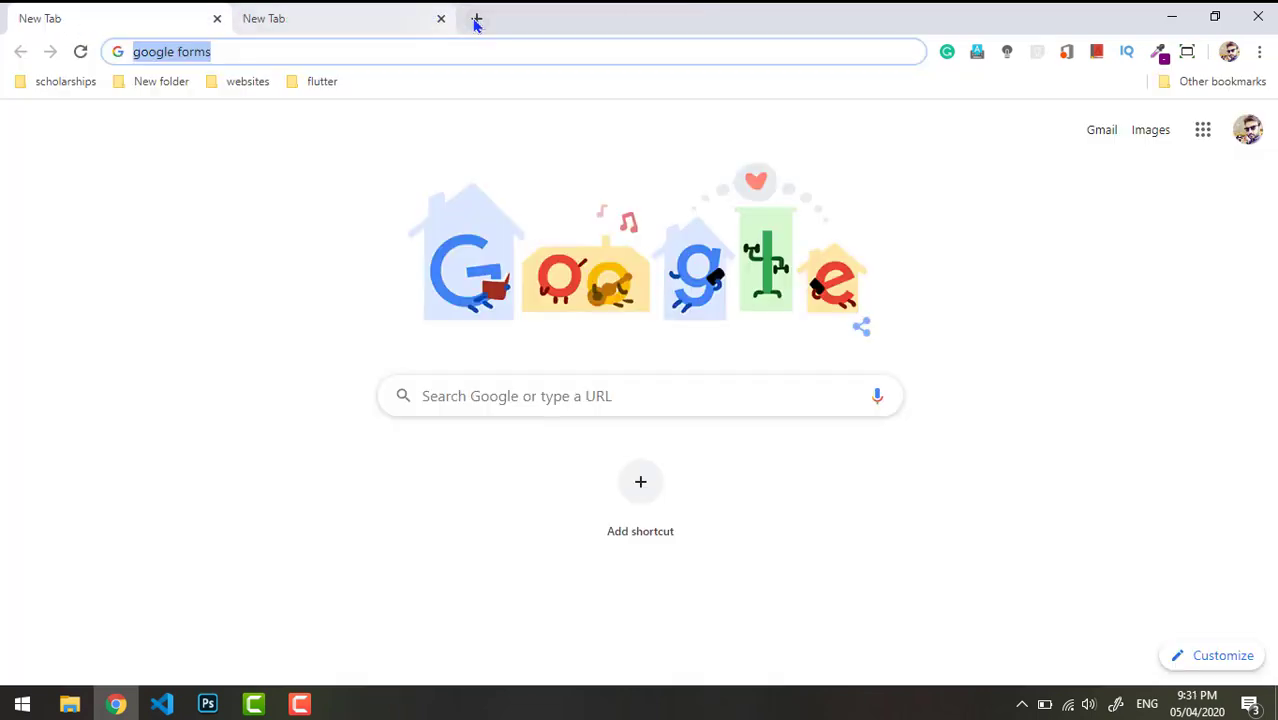
click(476, 20)
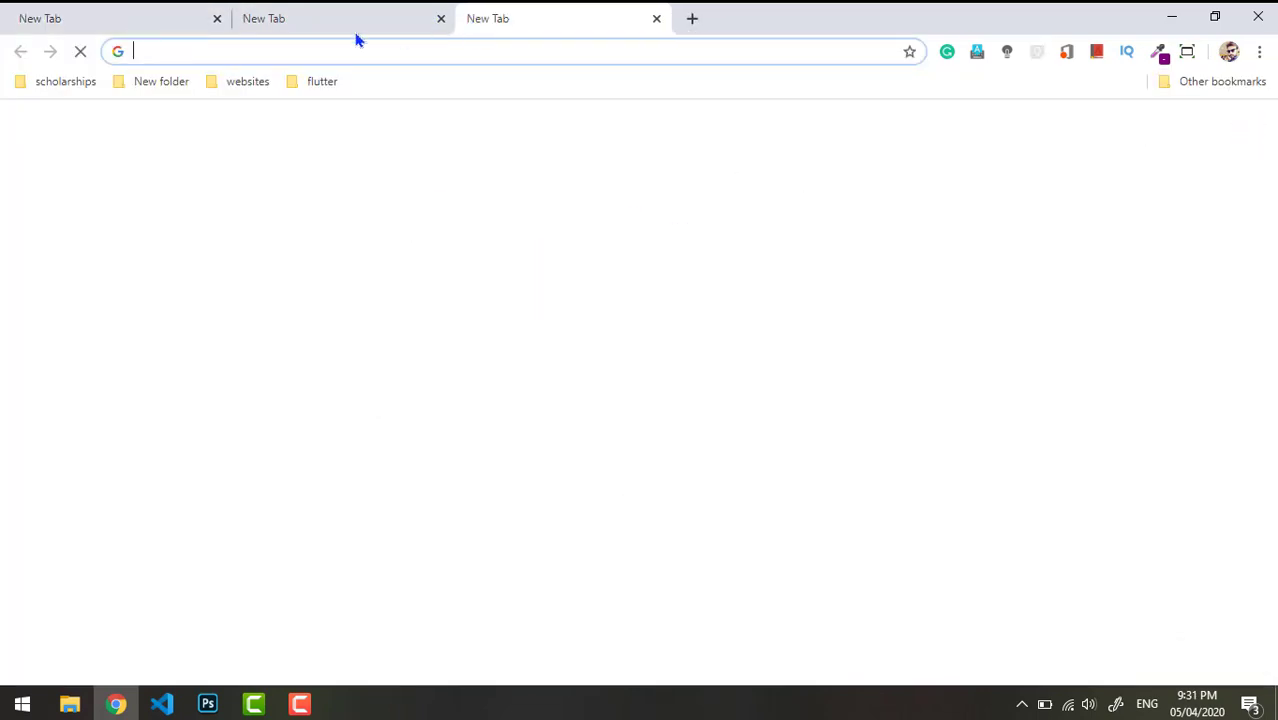
- Close the spare tabs, search 'google forms' and follow the about page through to Google Forms
click(214, 20)
click(217, 20)
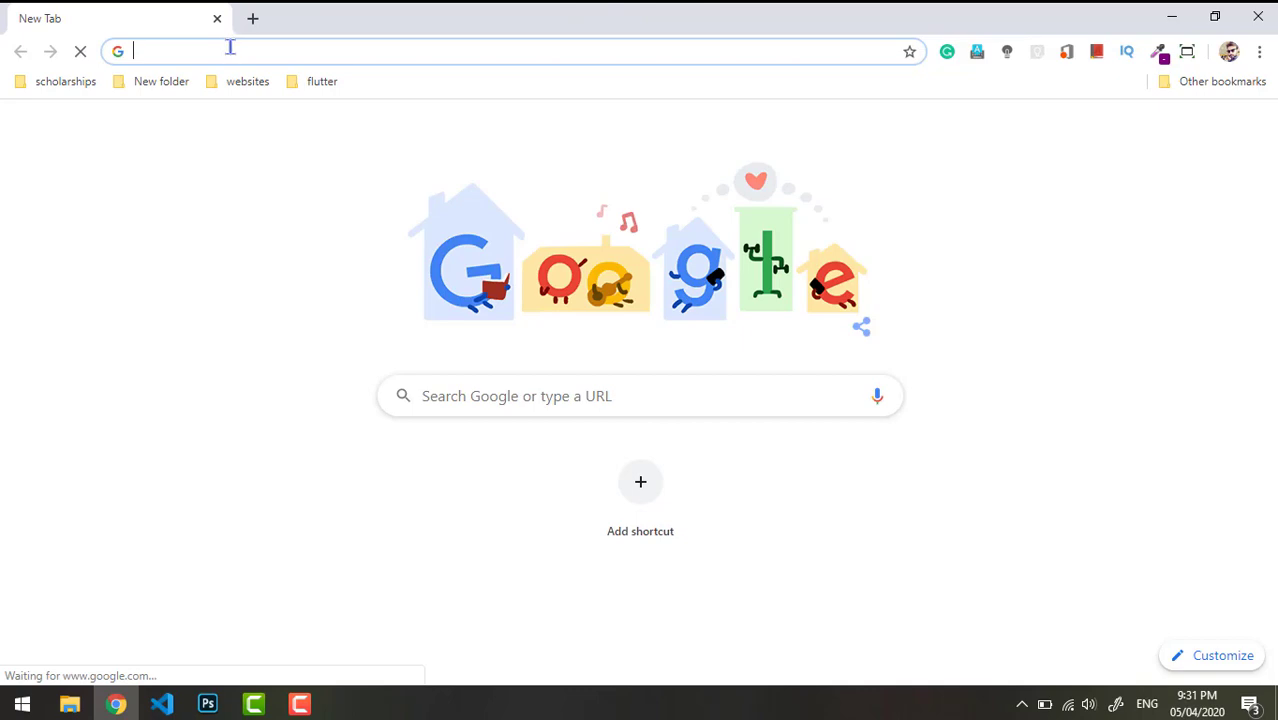
text(g)
key(BackSpace)
key(BackSpace)
text(google fo)
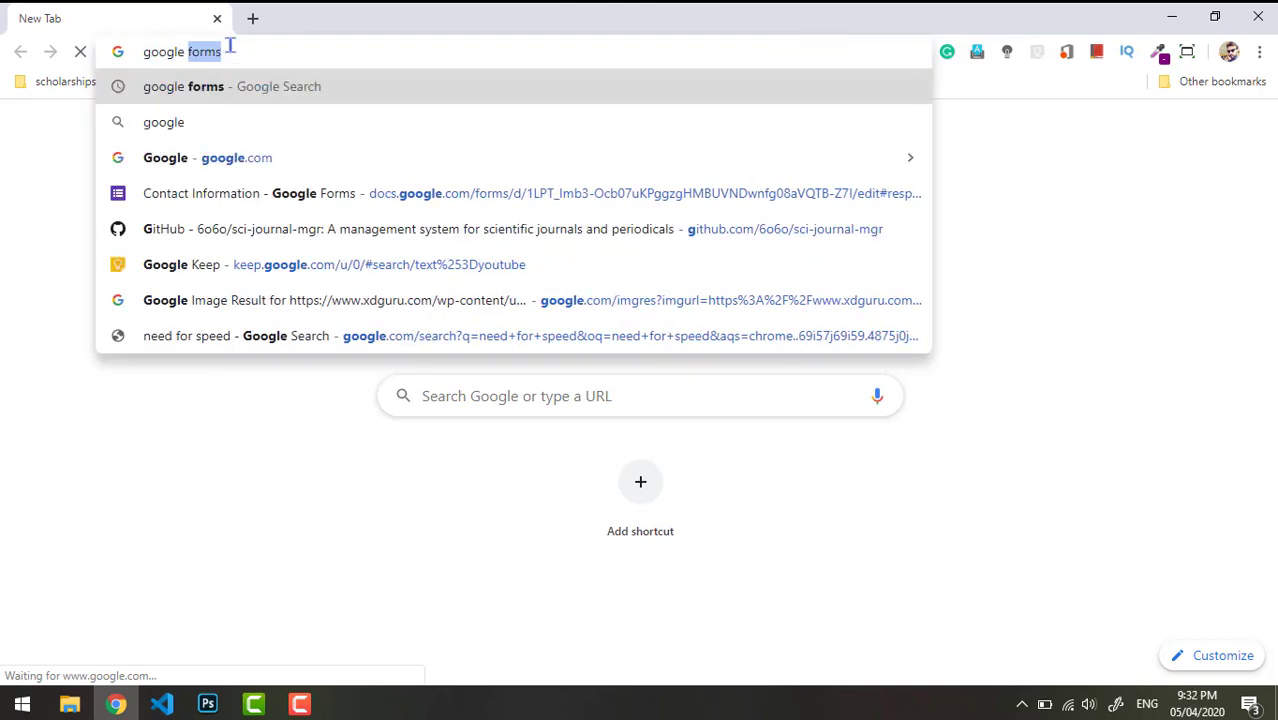
text(r)
key(BackSpace)
key(BackSpace)
text(forms)
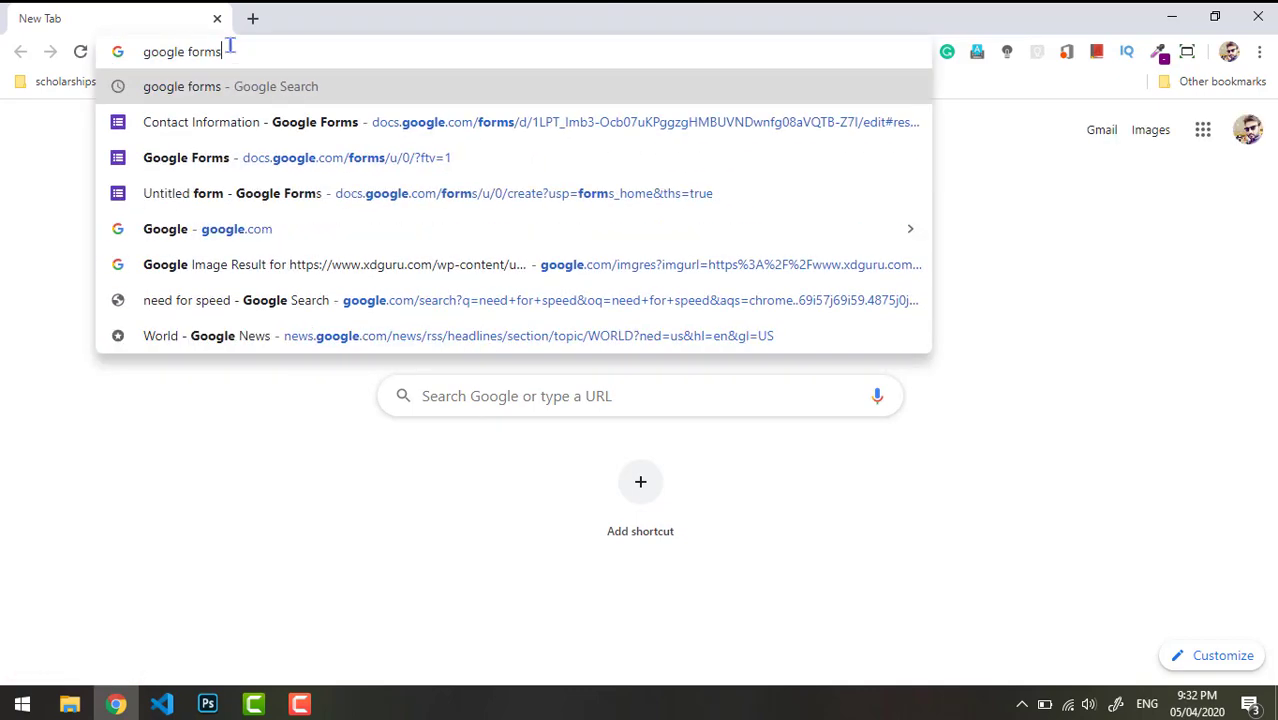
key(Return)
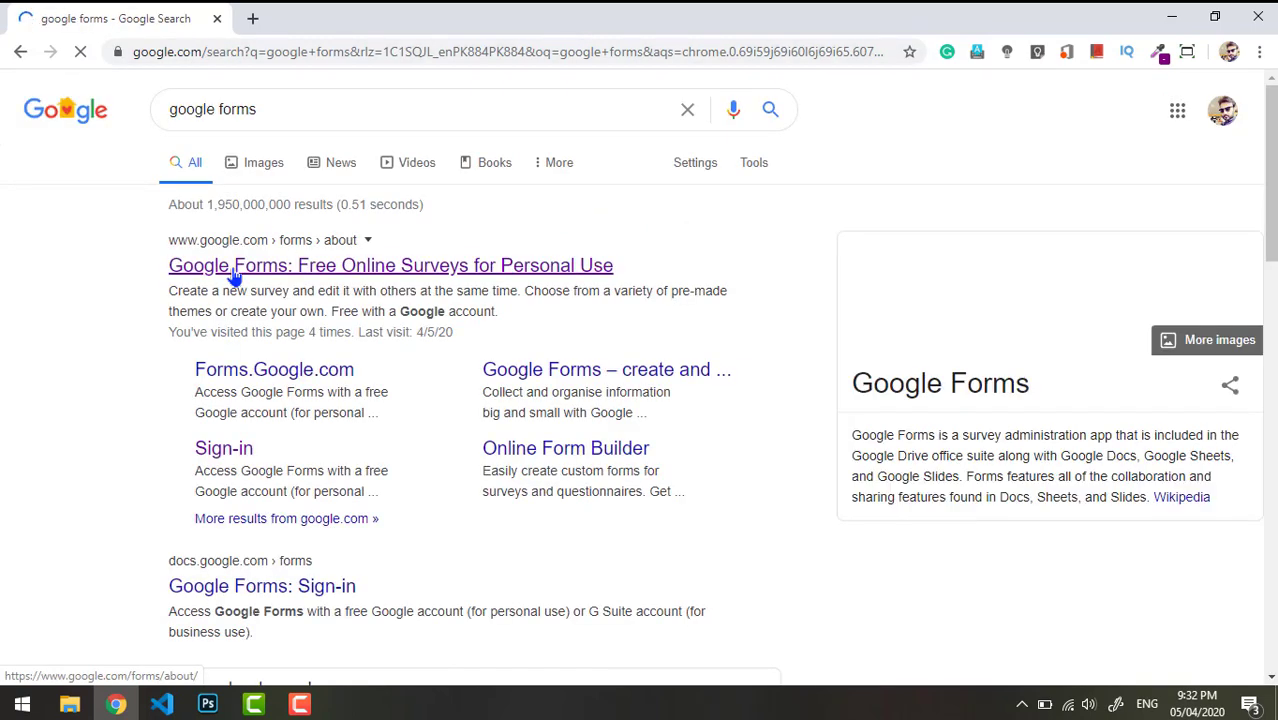
click(233, 273)
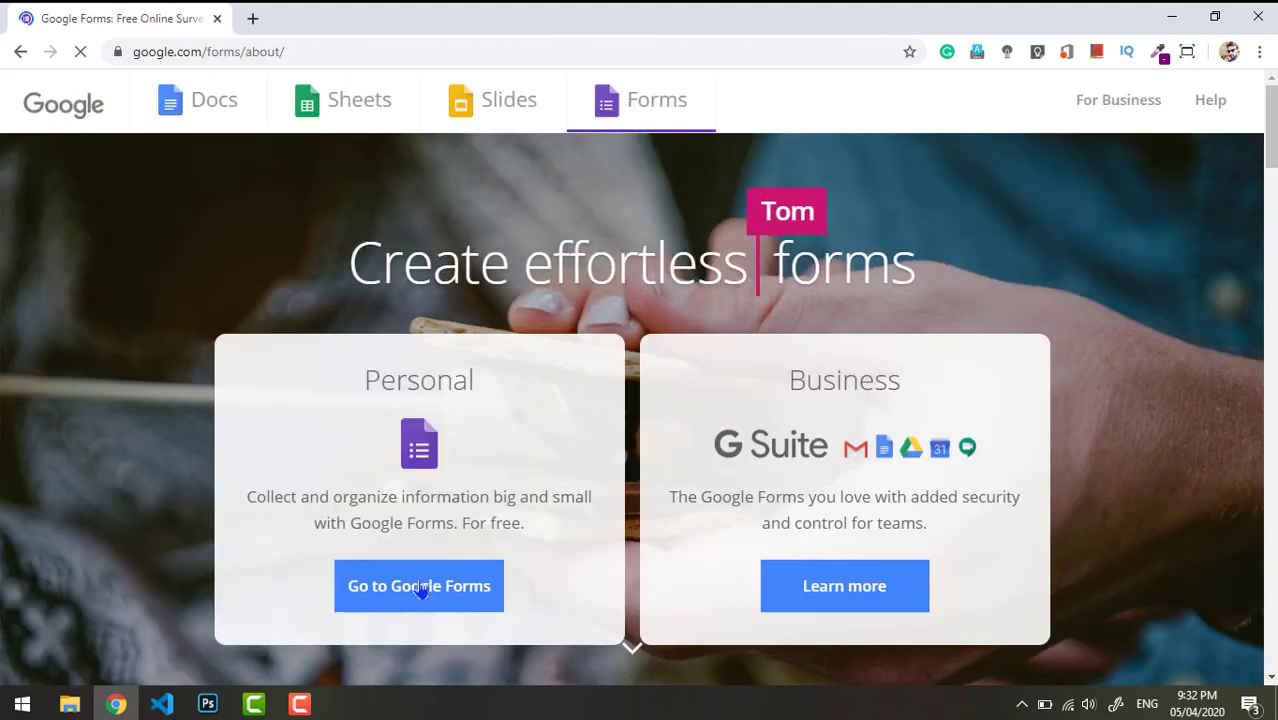
click(420, 587)
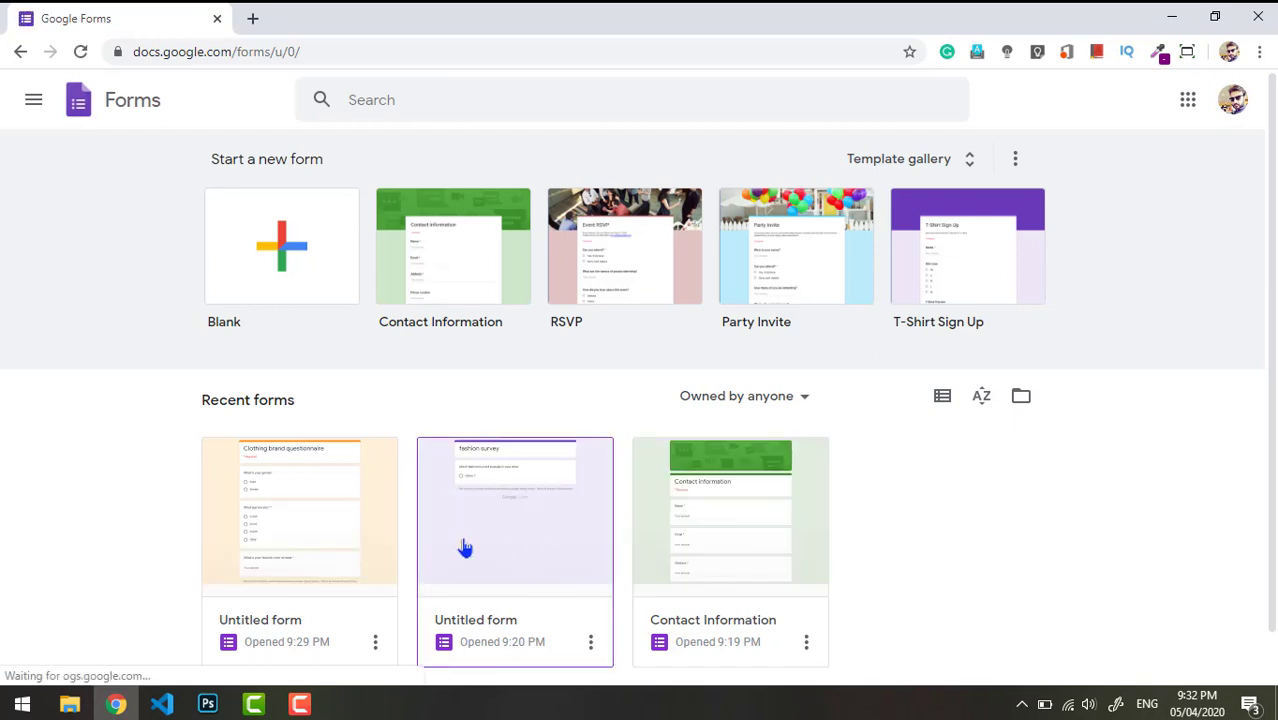
- Open the questionnaire's Responses tab showing 2 responses and the gender pie chart, then choose Sheets
click(278, 556)
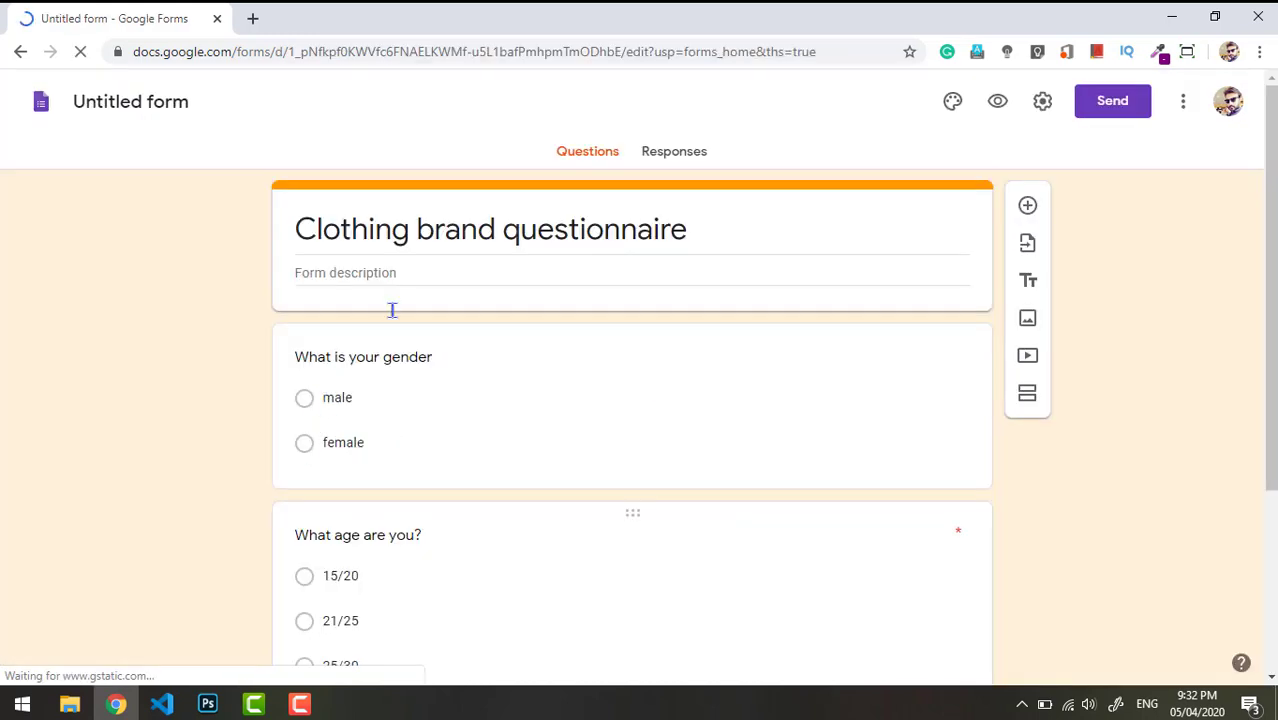
drag(1270, 236, 1263, 165)
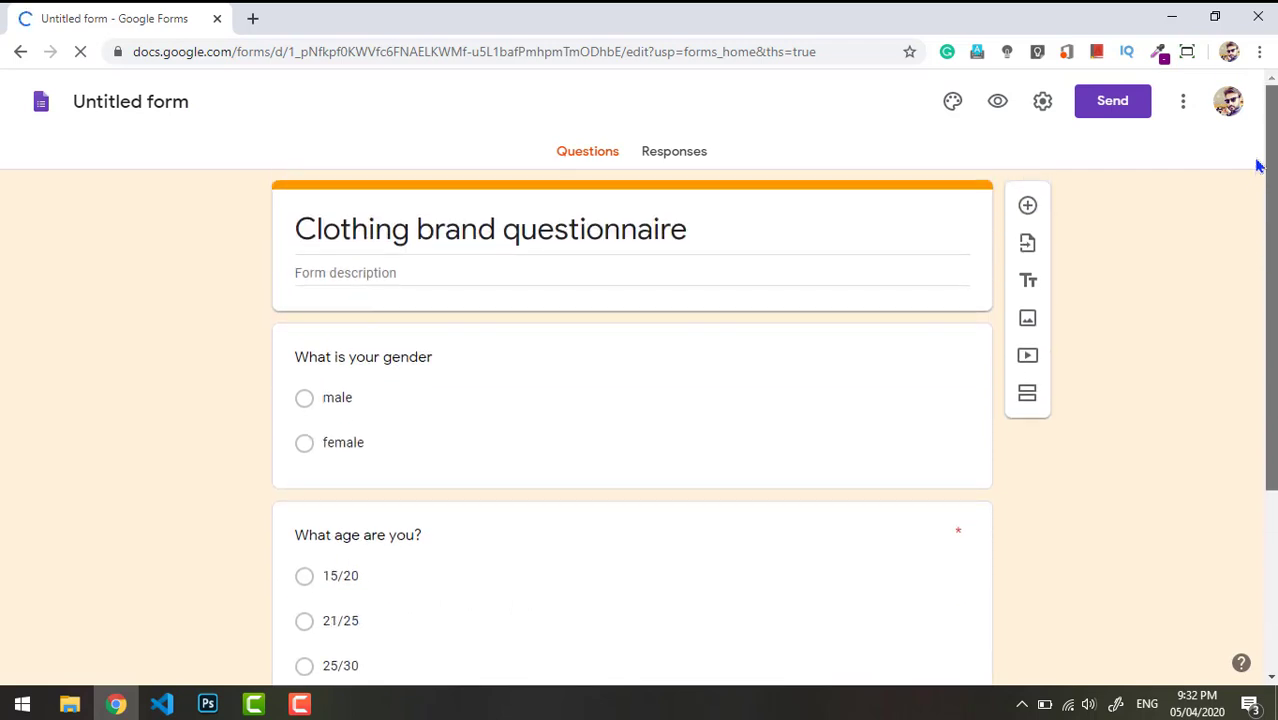
click(673, 154)
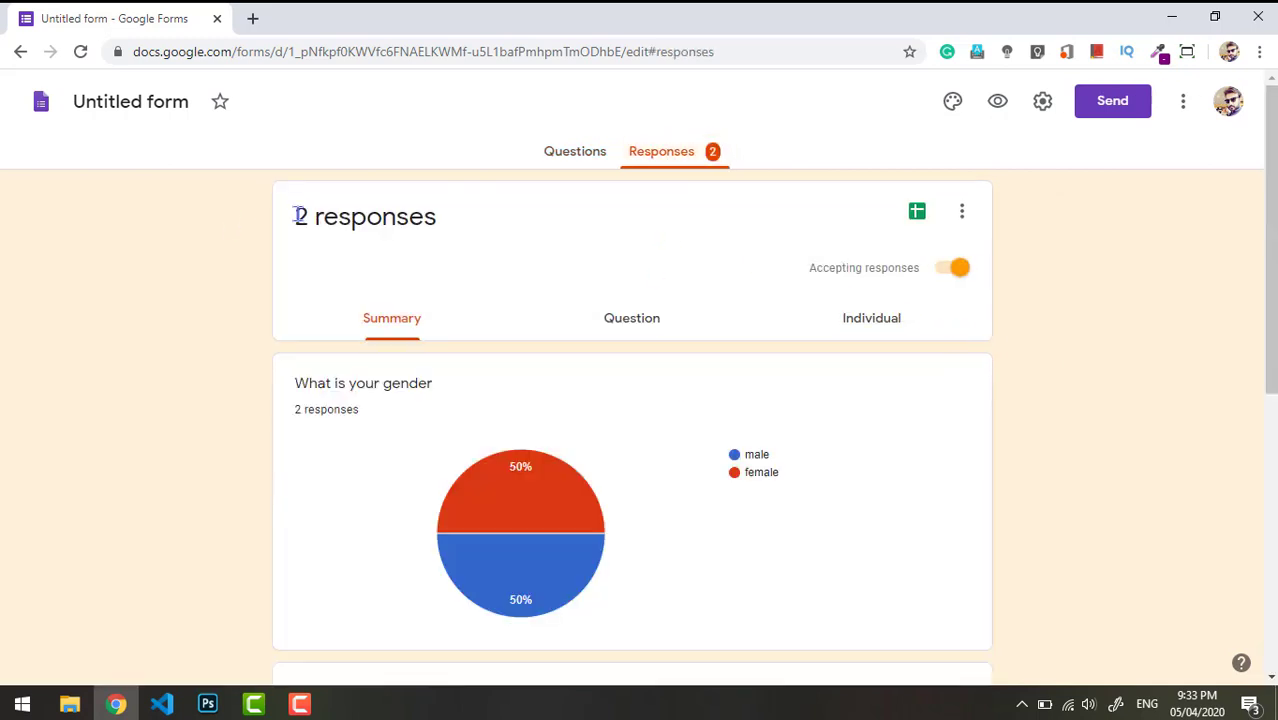
drag(300, 217, 437, 217)
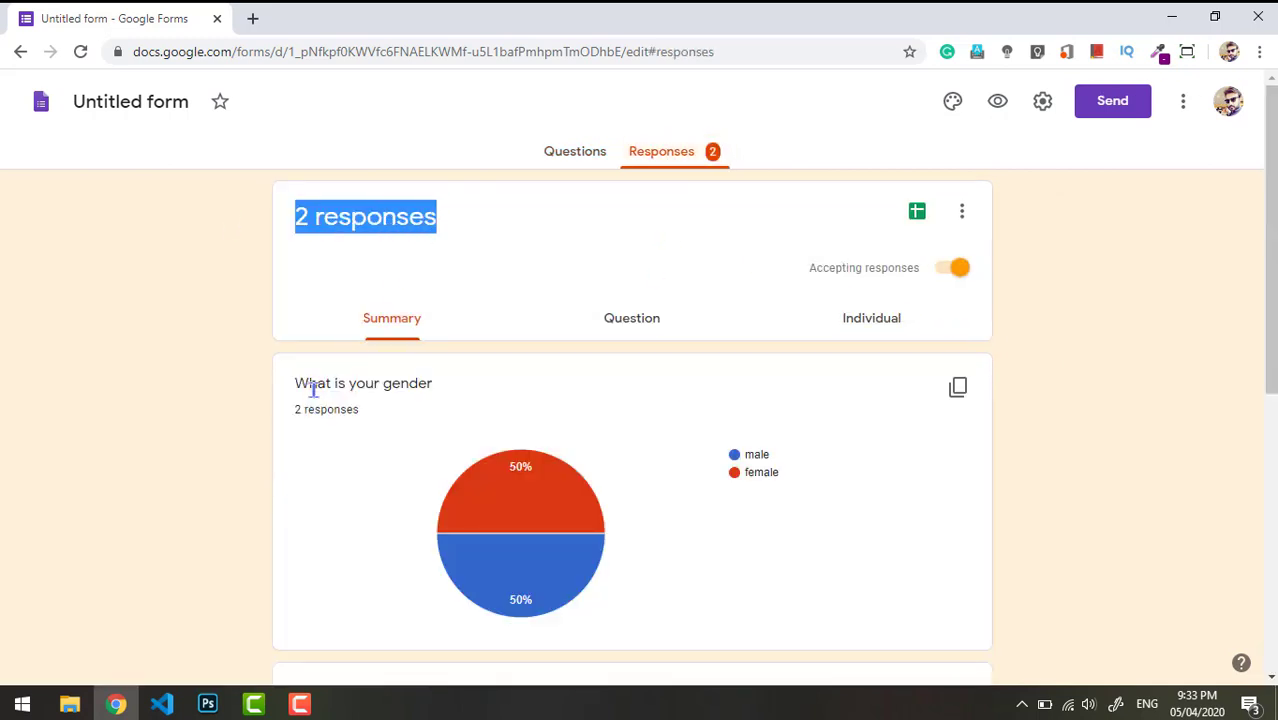
drag(313, 388, 400, 385)
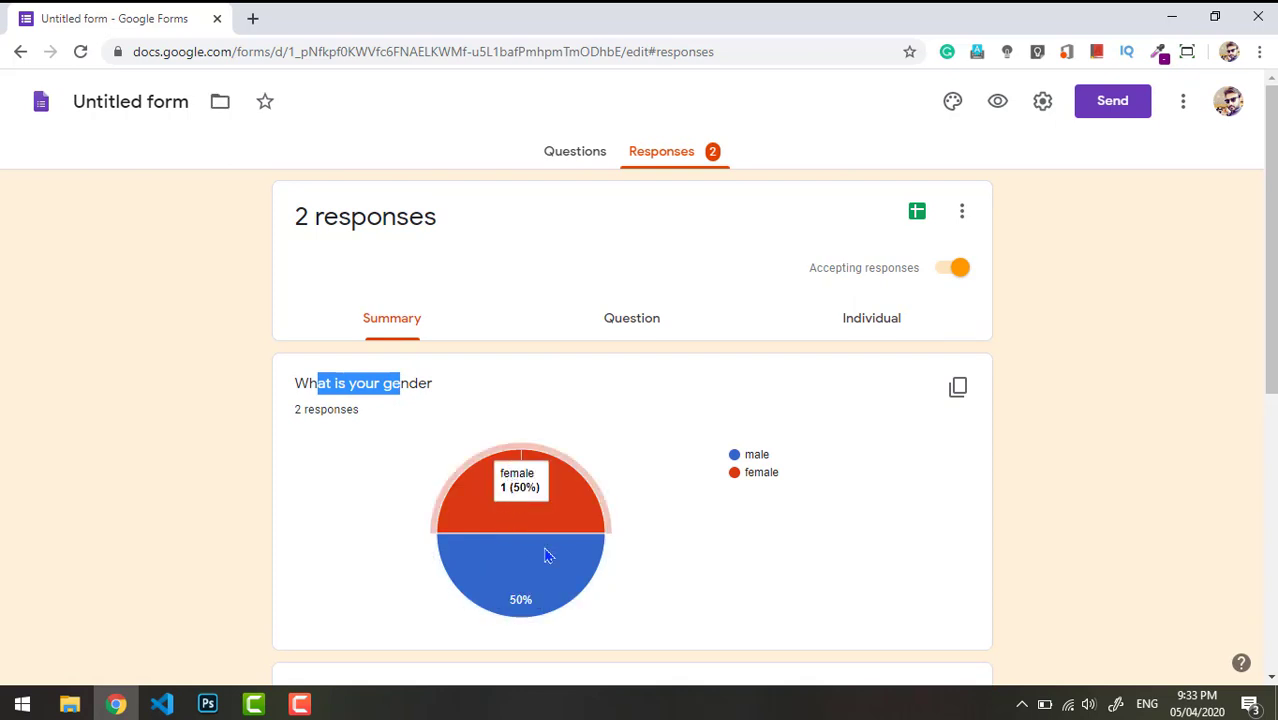
drag(1272, 288, 1268, 240)
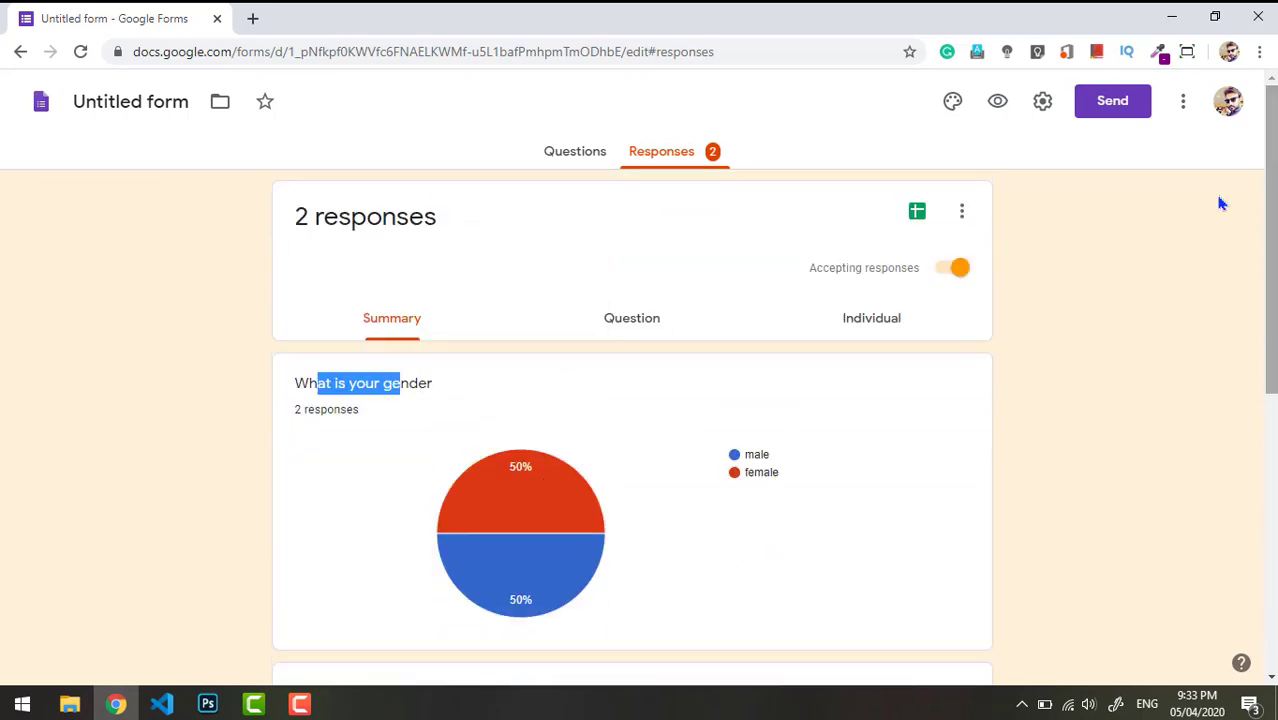
click(918, 215)
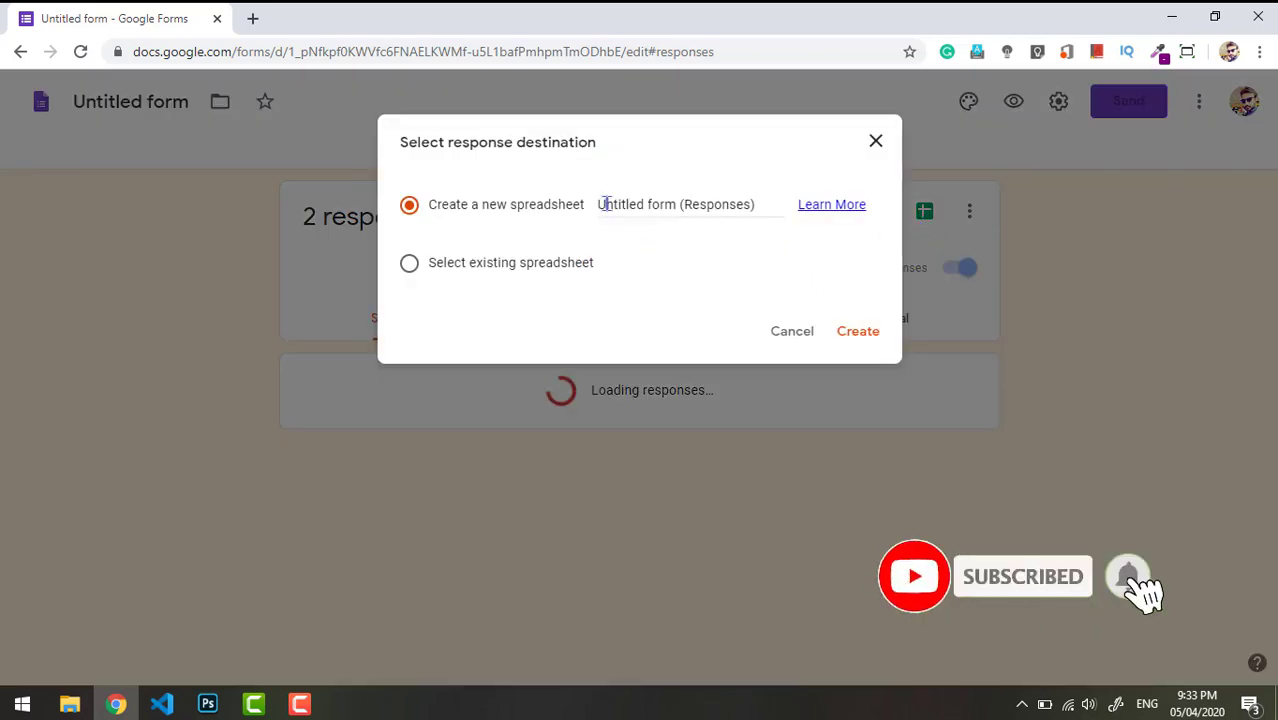
- Create the new spreadsheet 'Untitled form (Responses)' and return to the Forms response options
click(857, 332)
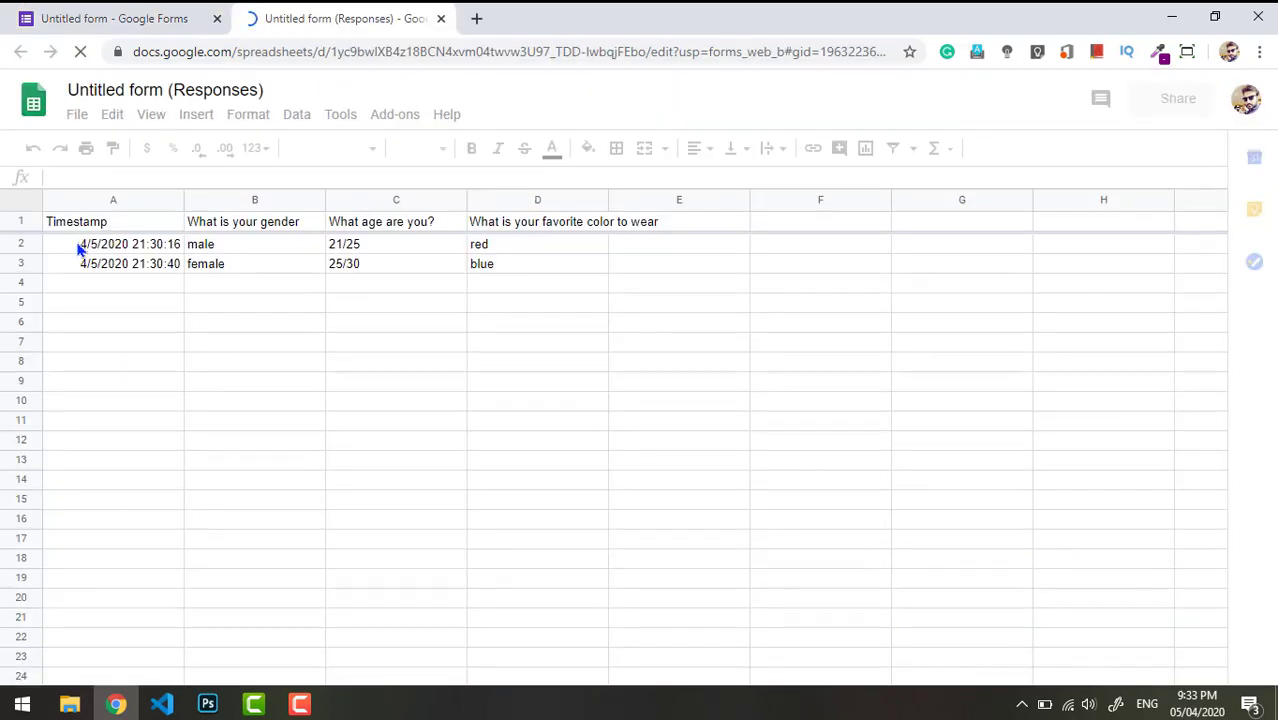
click(105, 16)
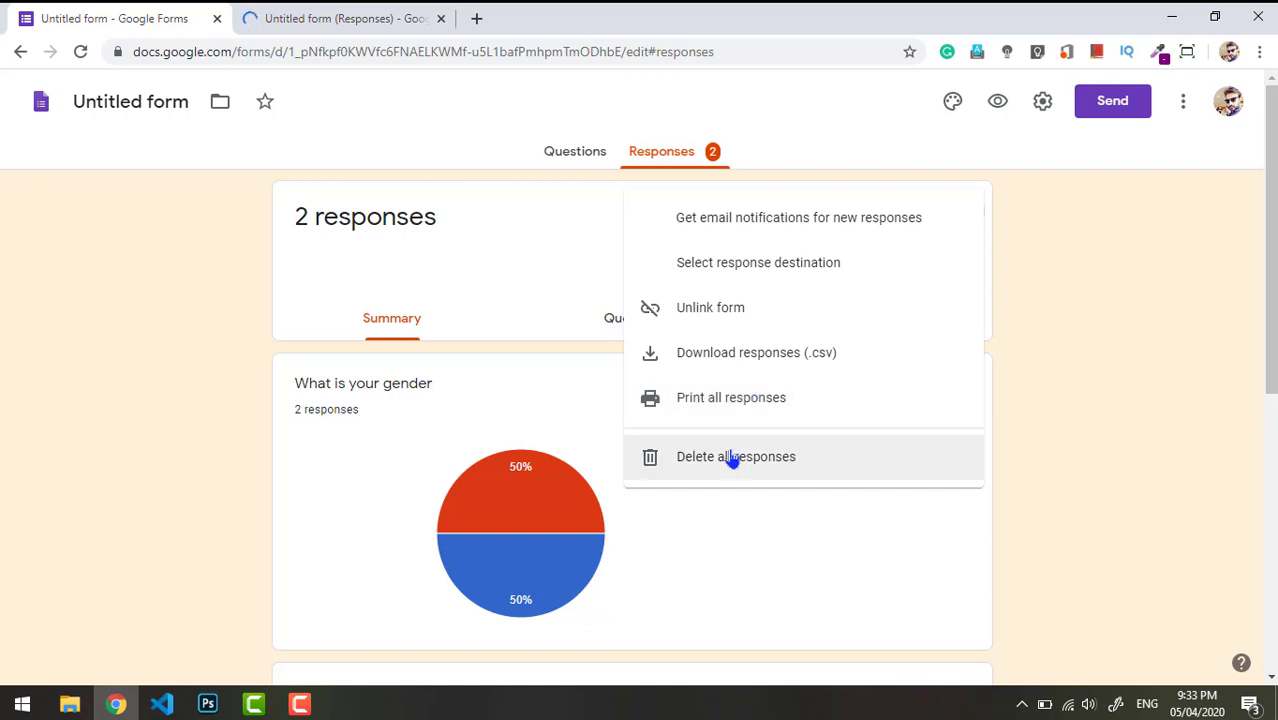
click(496, 348)
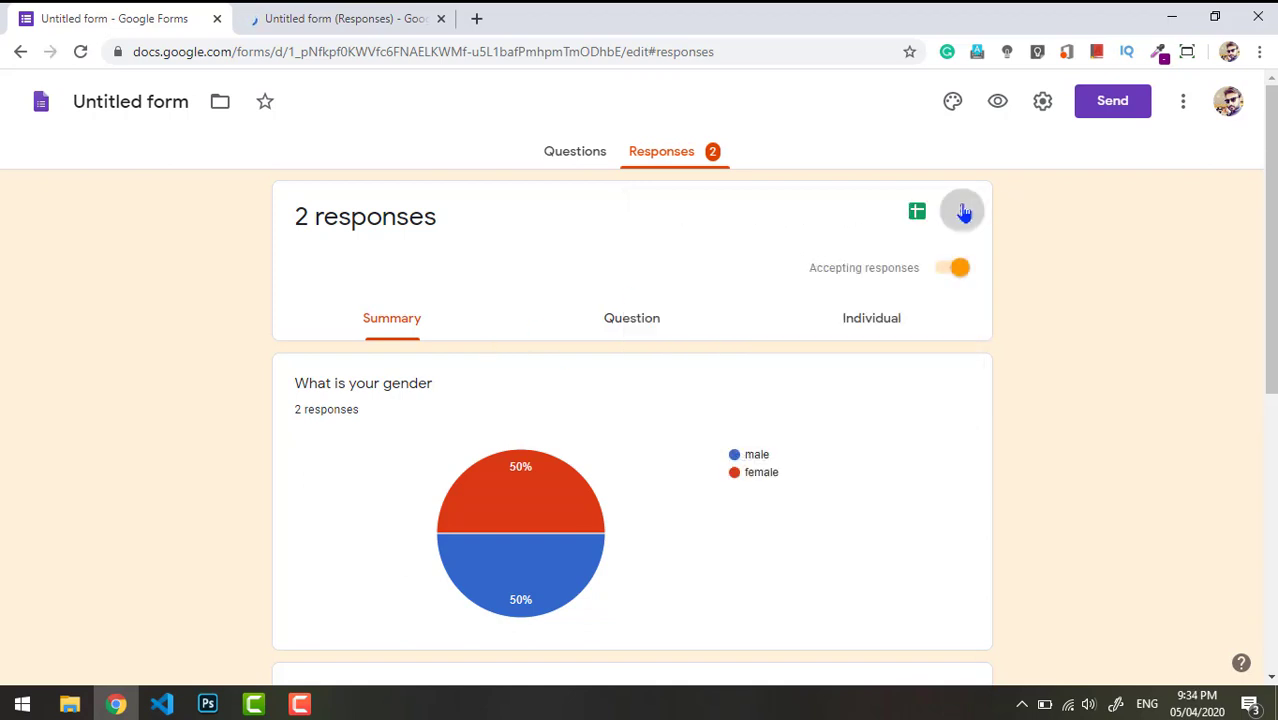
click(964, 211)
click(468, 355)
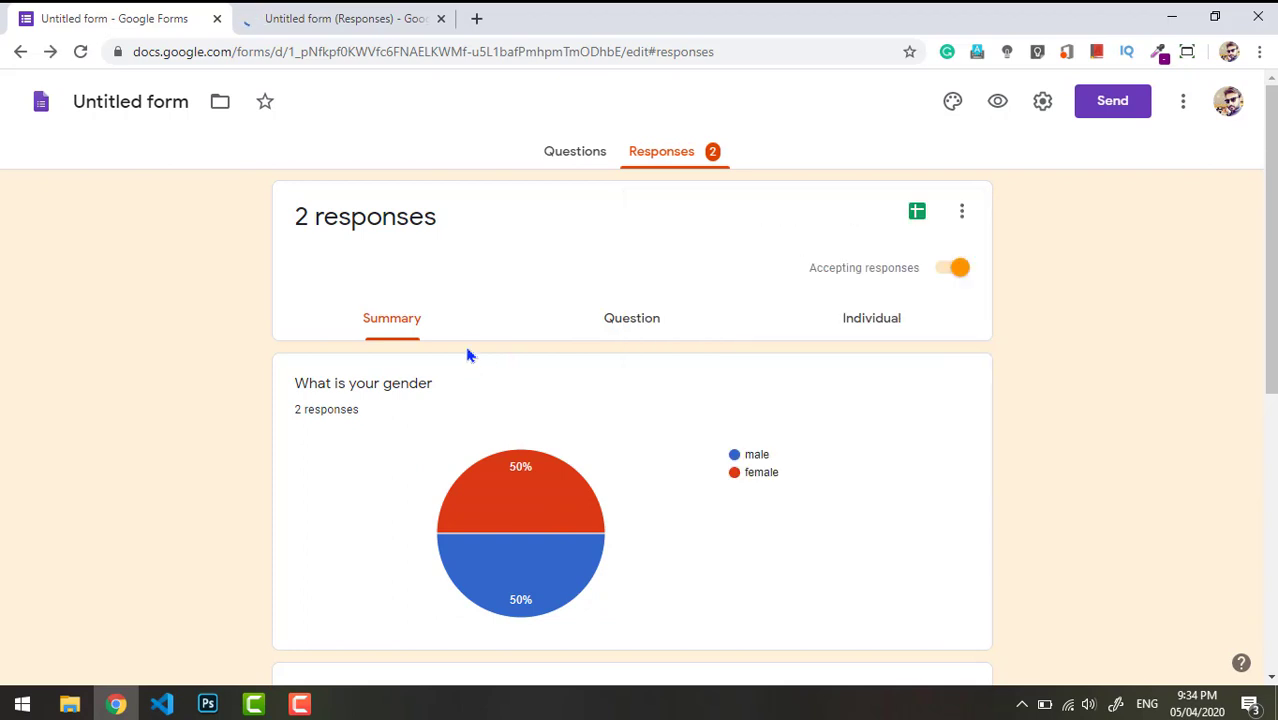